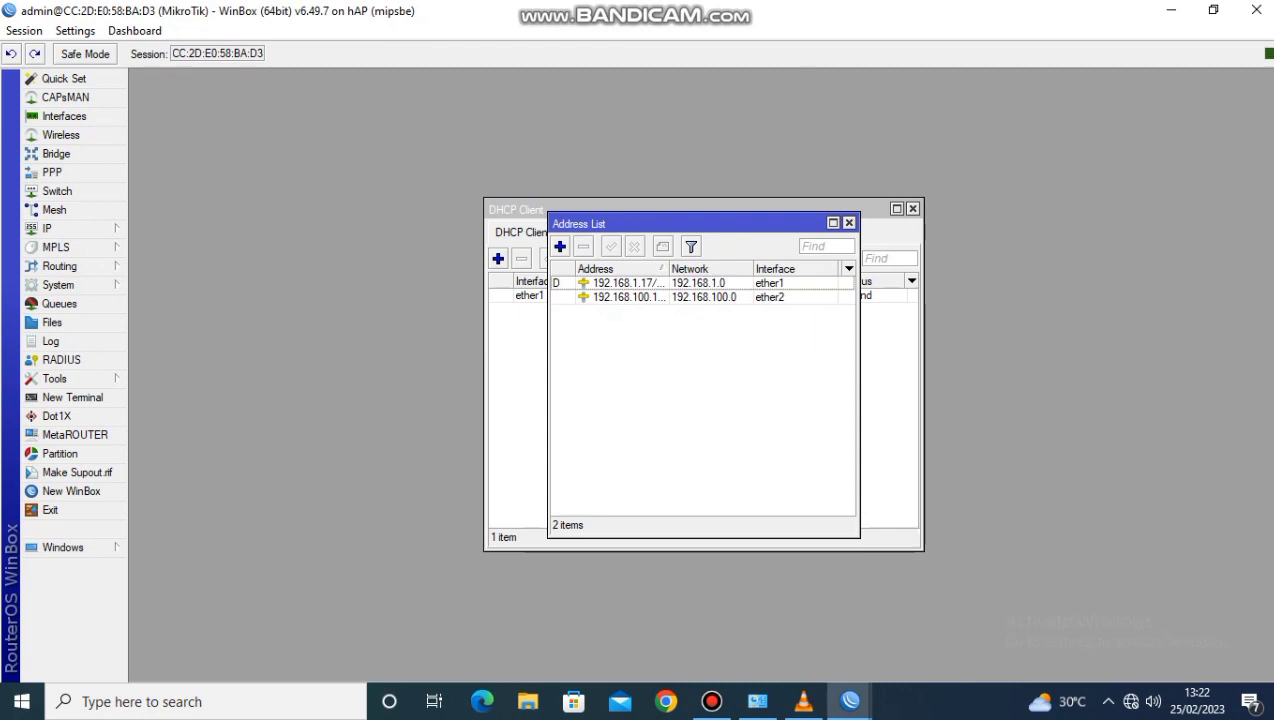
# Add the IP address 192.168.200.1/24 to interface wlan1, and close the address list and DHCP client windows
pyautogui.write('1')
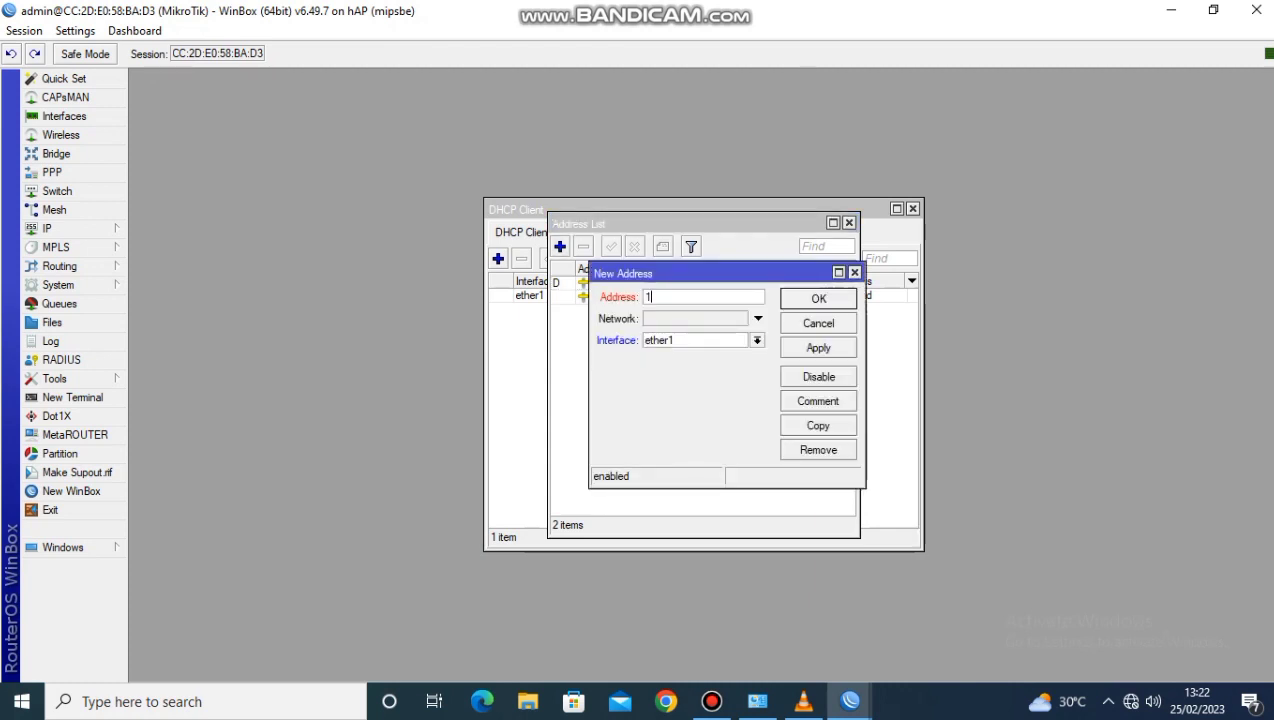
pyautogui.write('92.168.200.1/24')
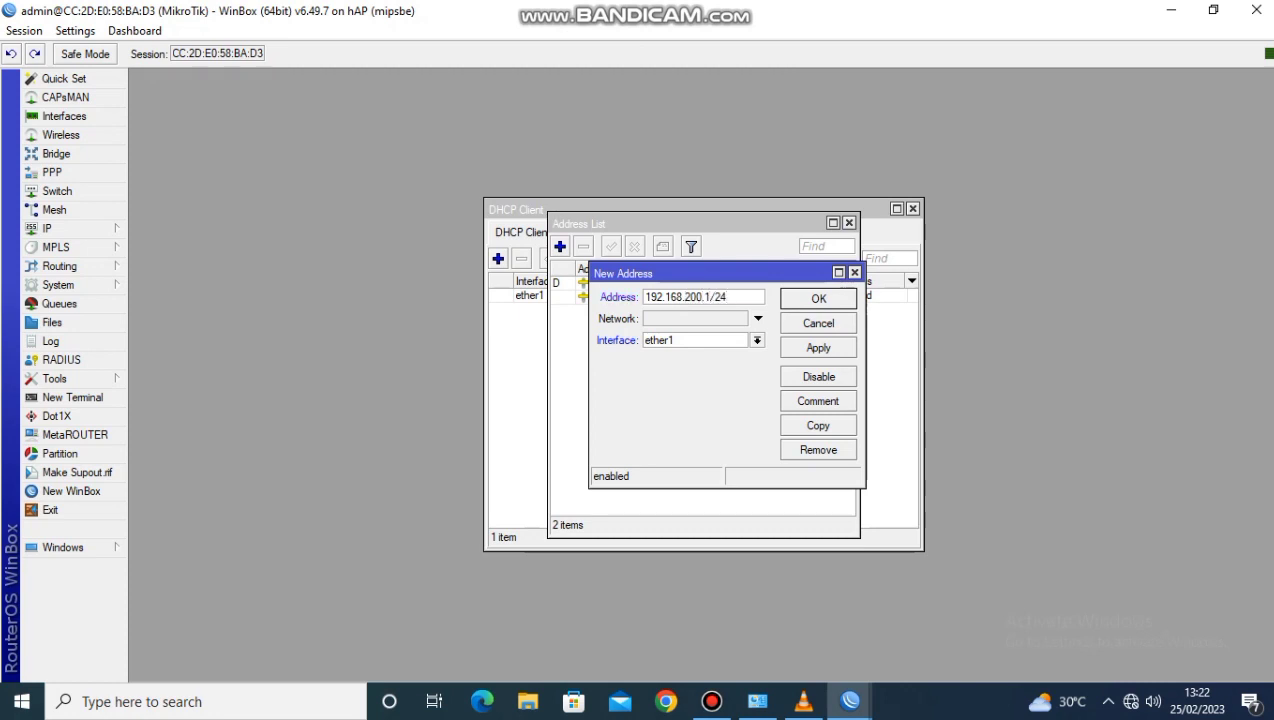
pyautogui.click(757, 341)
pyautogui.click(700, 415)
pyautogui.click(818, 347)
pyautogui.click(818, 298)
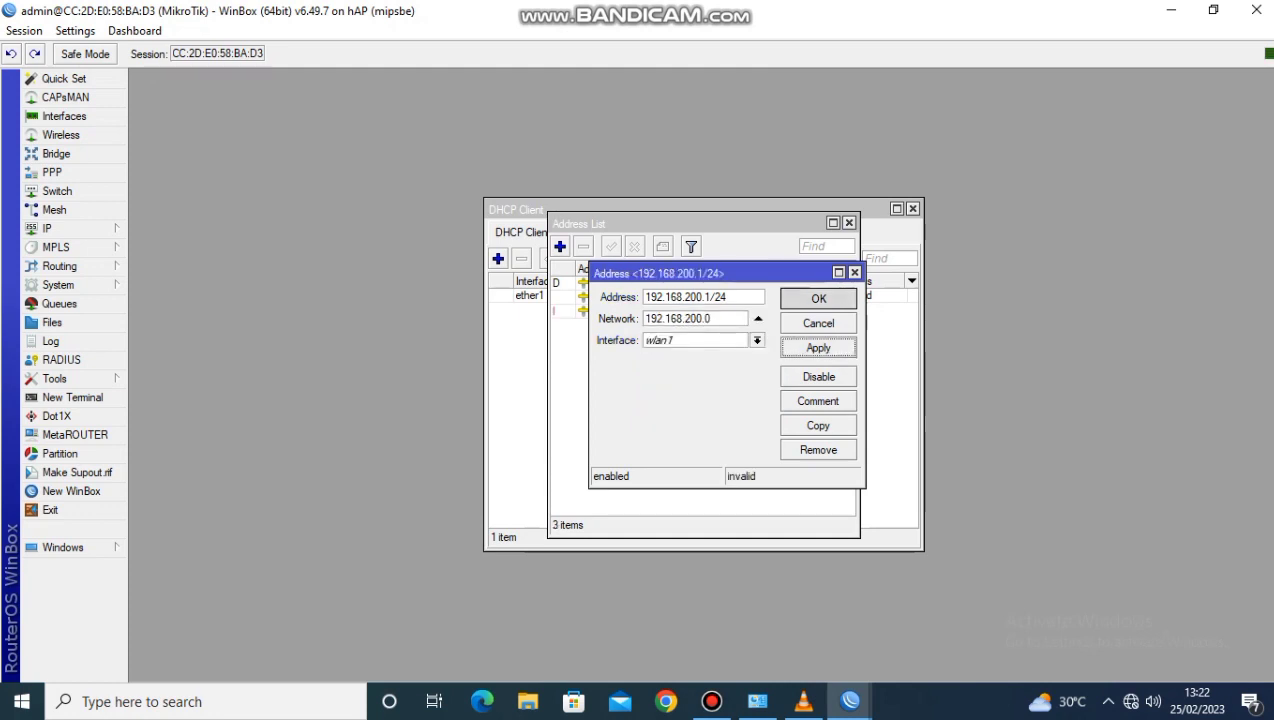
pyautogui.click(849, 222)
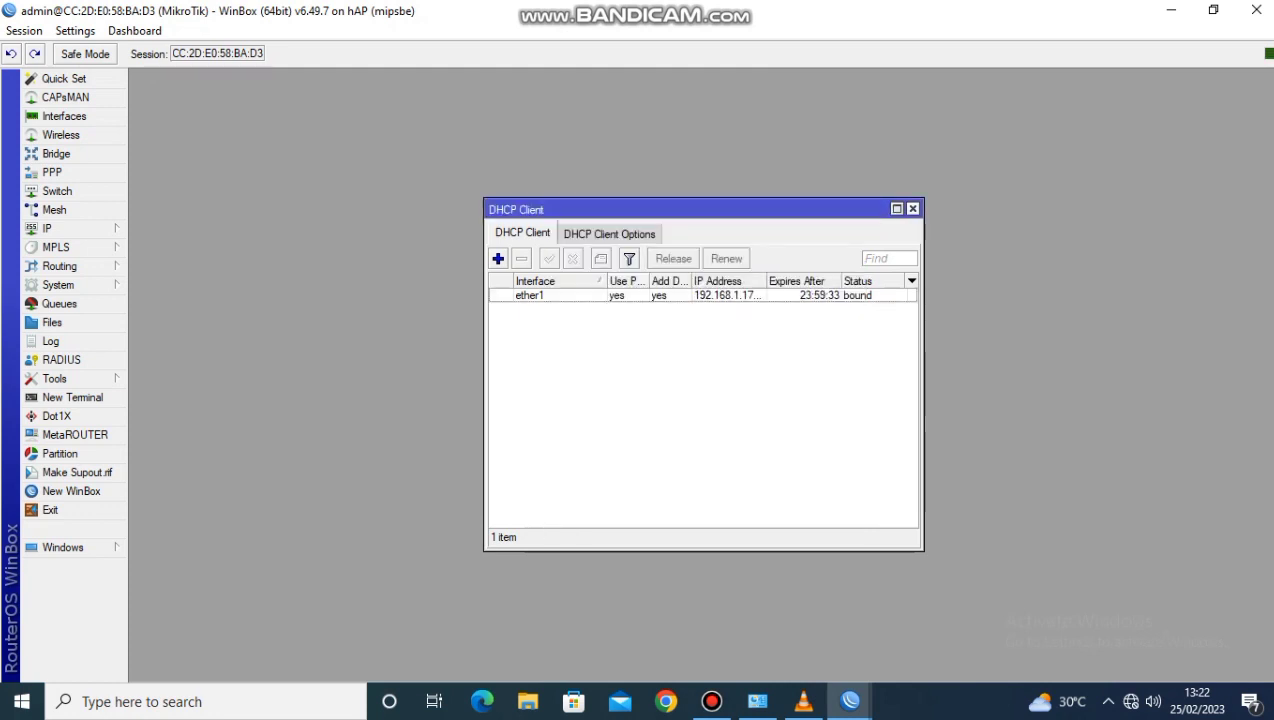
pyautogui.click(912, 208)
# Set the router's DNS server to 8.8.8.8 and allow remote requests
pyautogui.click(60, 228)
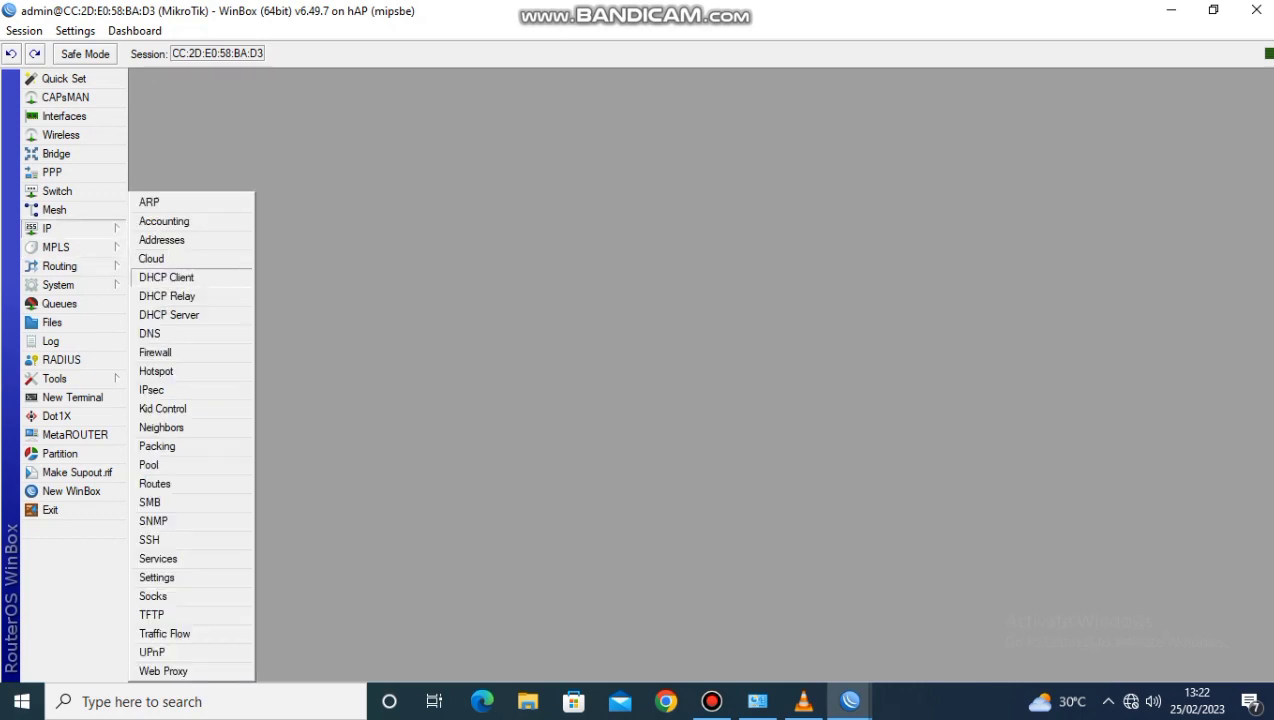
pyautogui.click(150, 333)
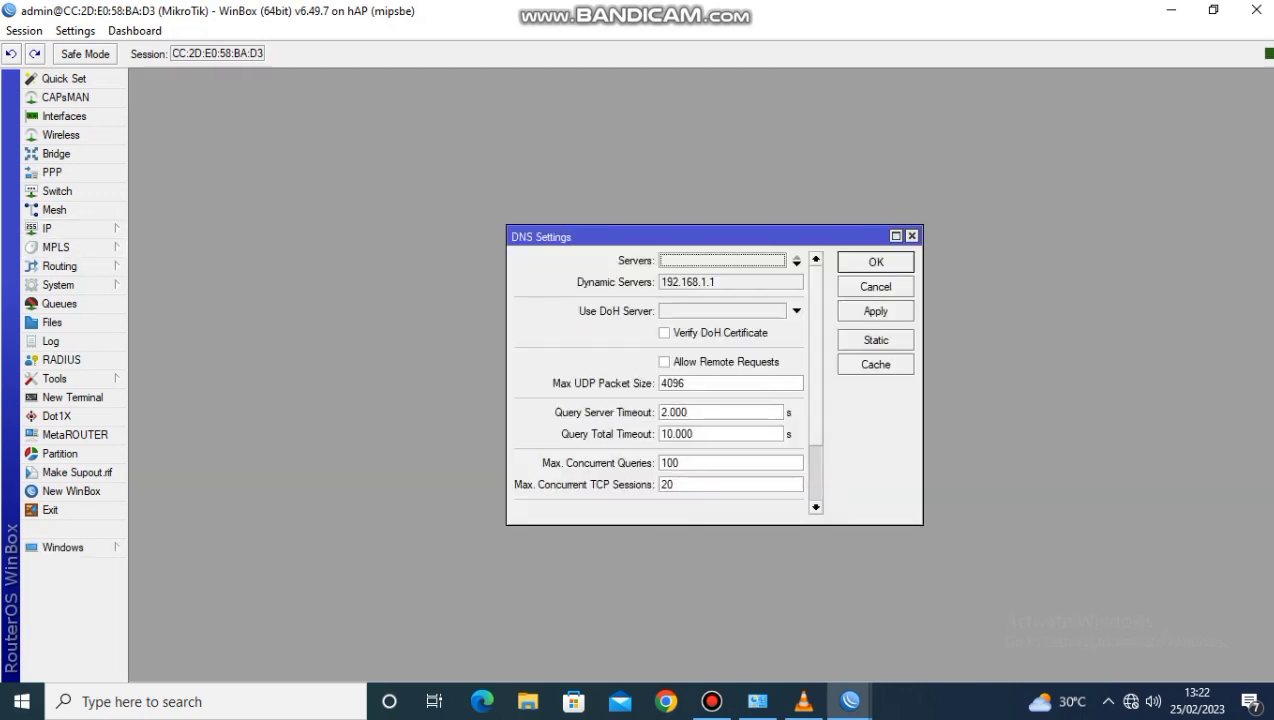
pyautogui.write('8.8.8.8')
pyautogui.click(664, 362)
pyautogui.click(875, 311)
pyautogui.click(875, 261)
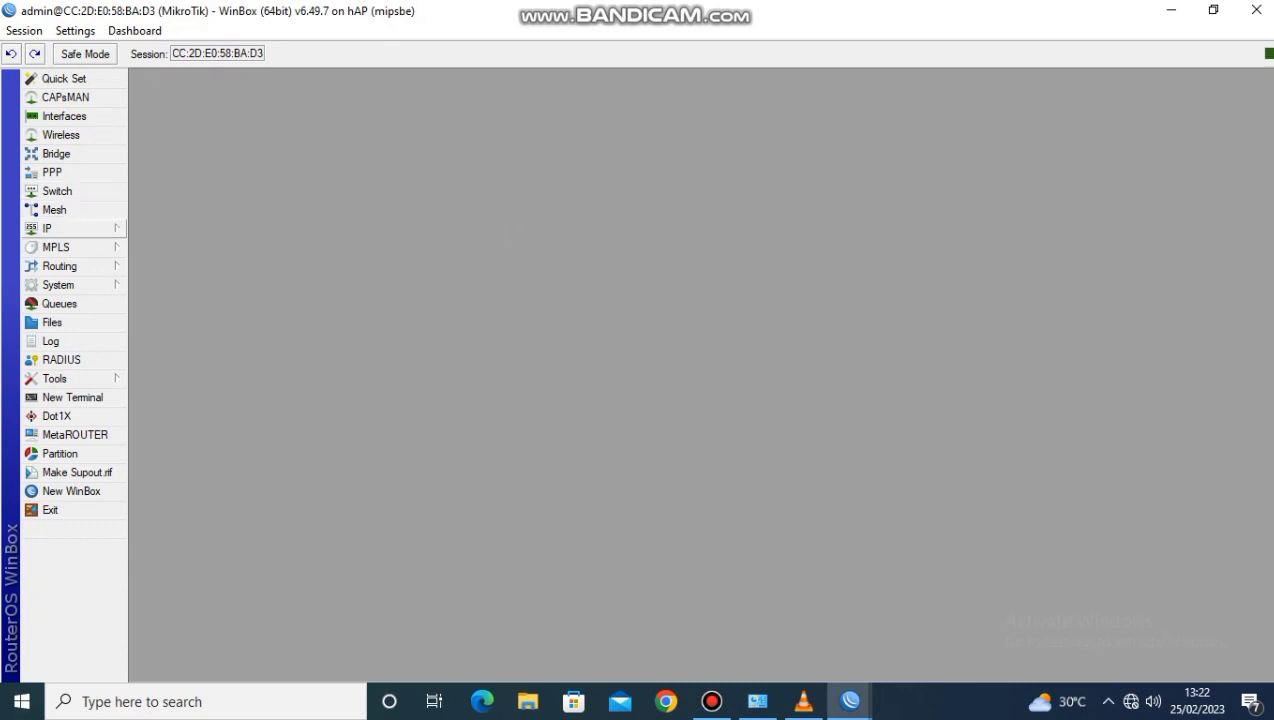
# Start the DHCP server setup on interface ether2, accepting the suggested address space and gateway
pyautogui.click(70, 228)
pyautogui.click(169, 314)
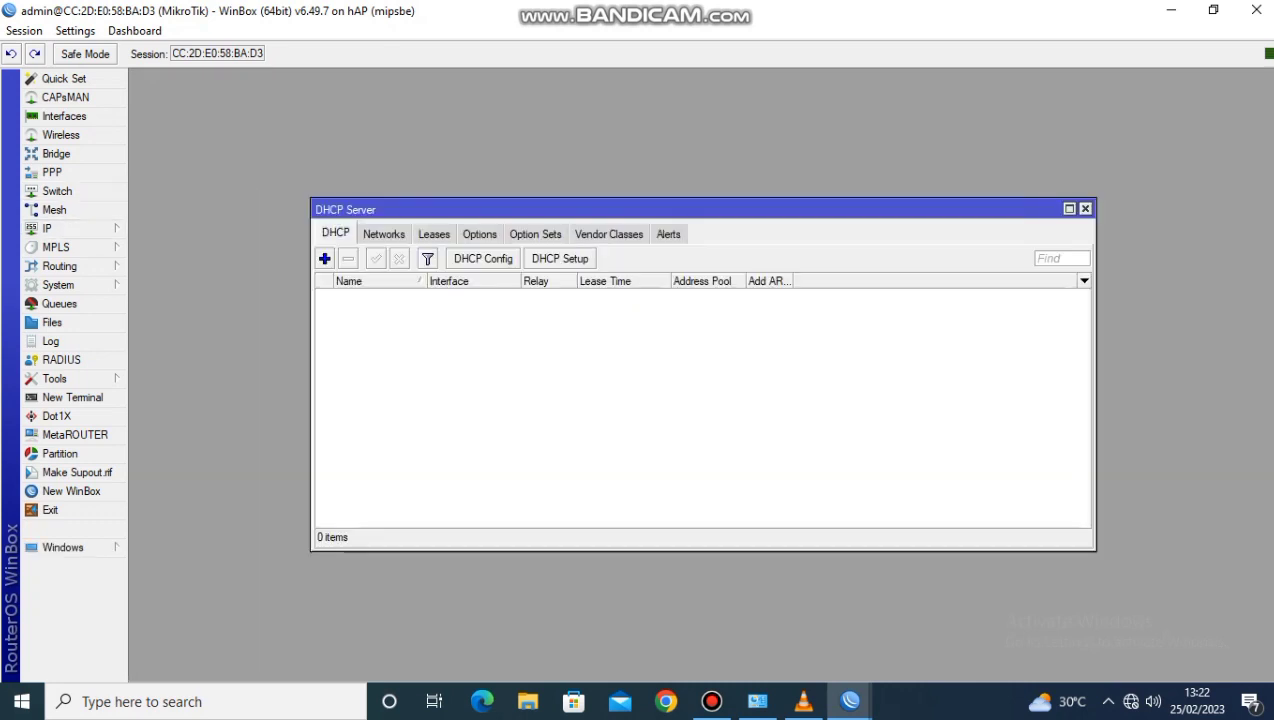
pyautogui.click(560, 259)
pyautogui.click(815, 373)
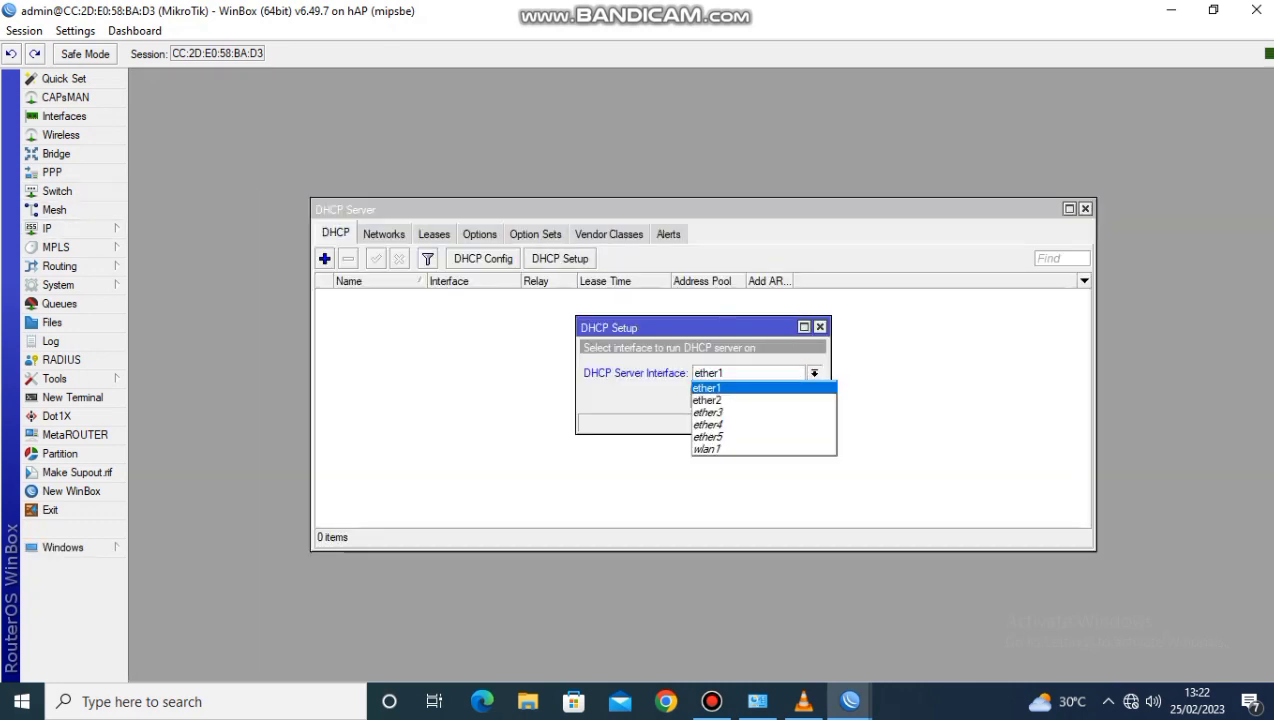
pyautogui.click(722, 400)
pyautogui.click(751, 397)
pyautogui.click(751, 397)
pyautogui.click(751, 397)
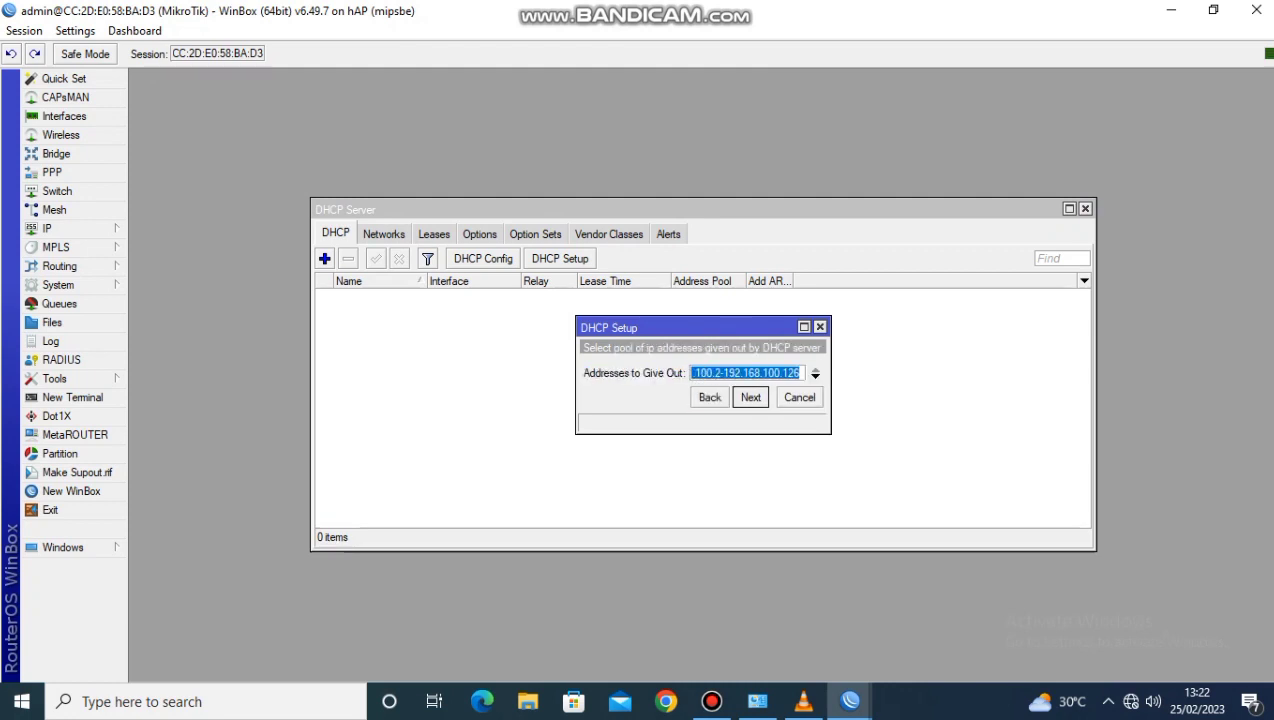
# End the ether2 DHCP pool at 192.168.100.100 and complete the setup with the remaining defaults
pyautogui.click(800, 373)
pyautogui.press('BackSpace')
pyautogui.press('BackSpace')
pyautogui.write('00')
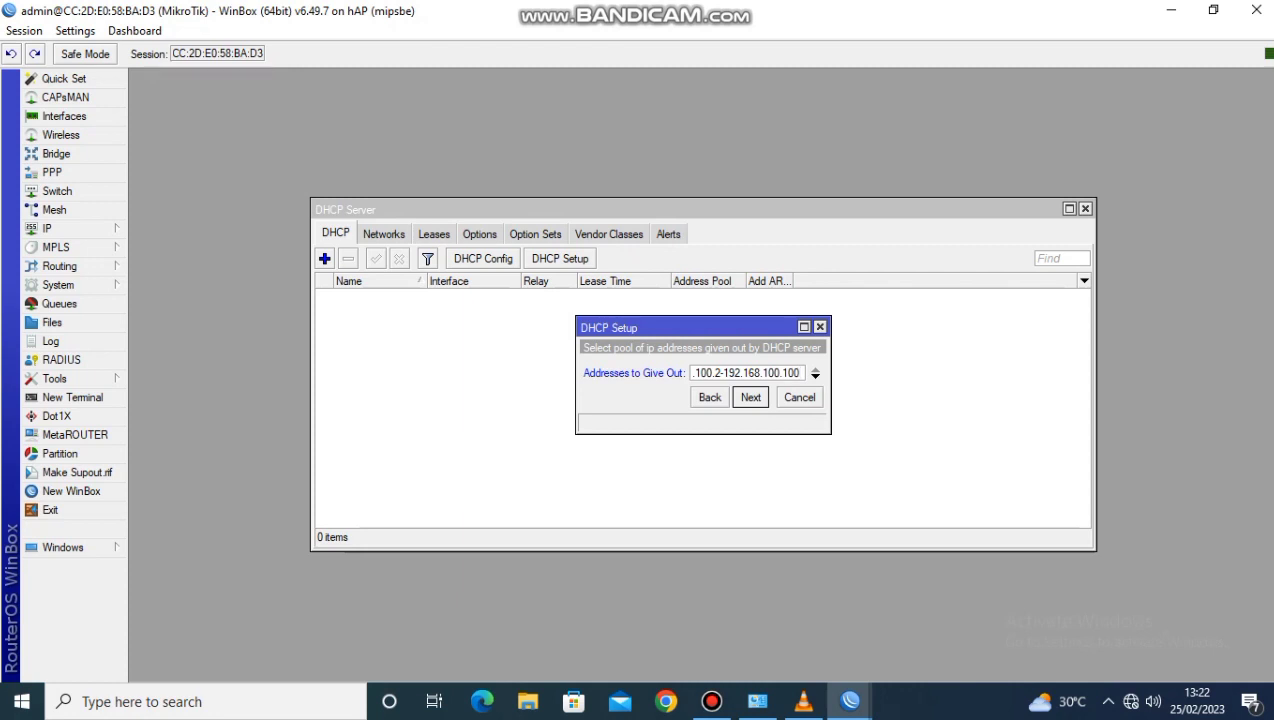
pyautogui.click(751, 397)
pyautogui.click(751, 397)
pyautogui.click(751, 397)
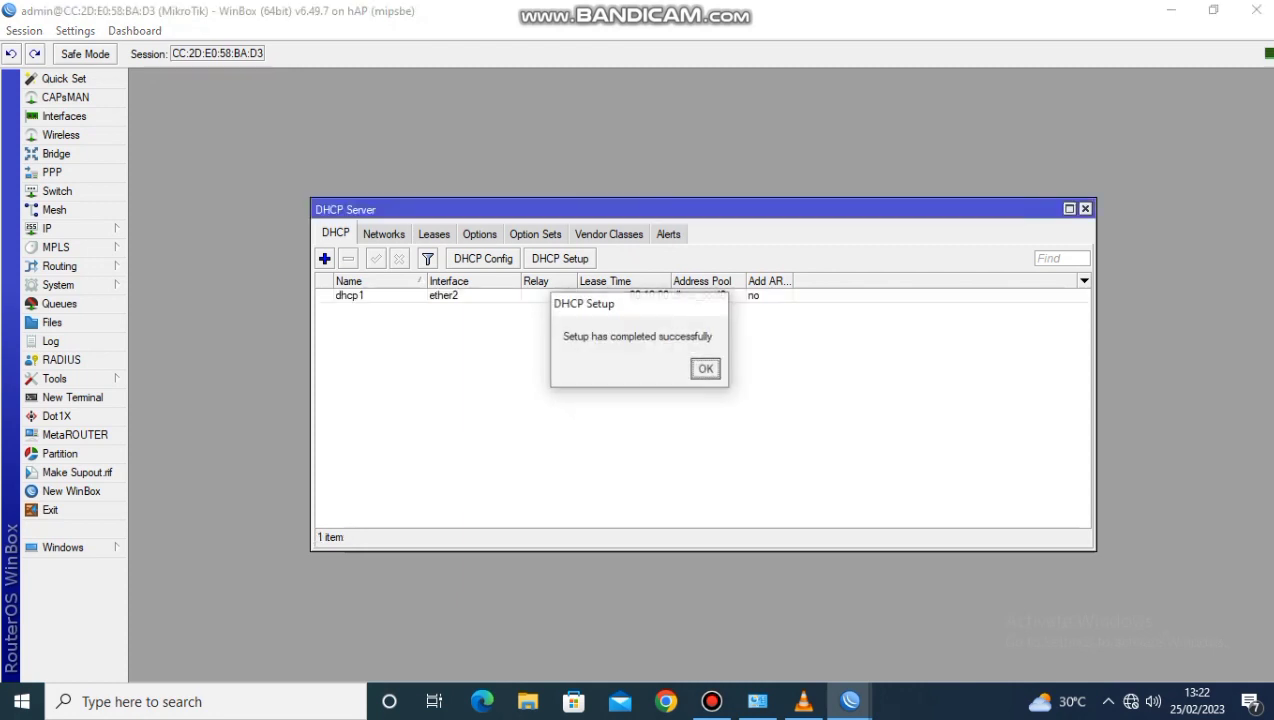
pyautogui.press('Return')
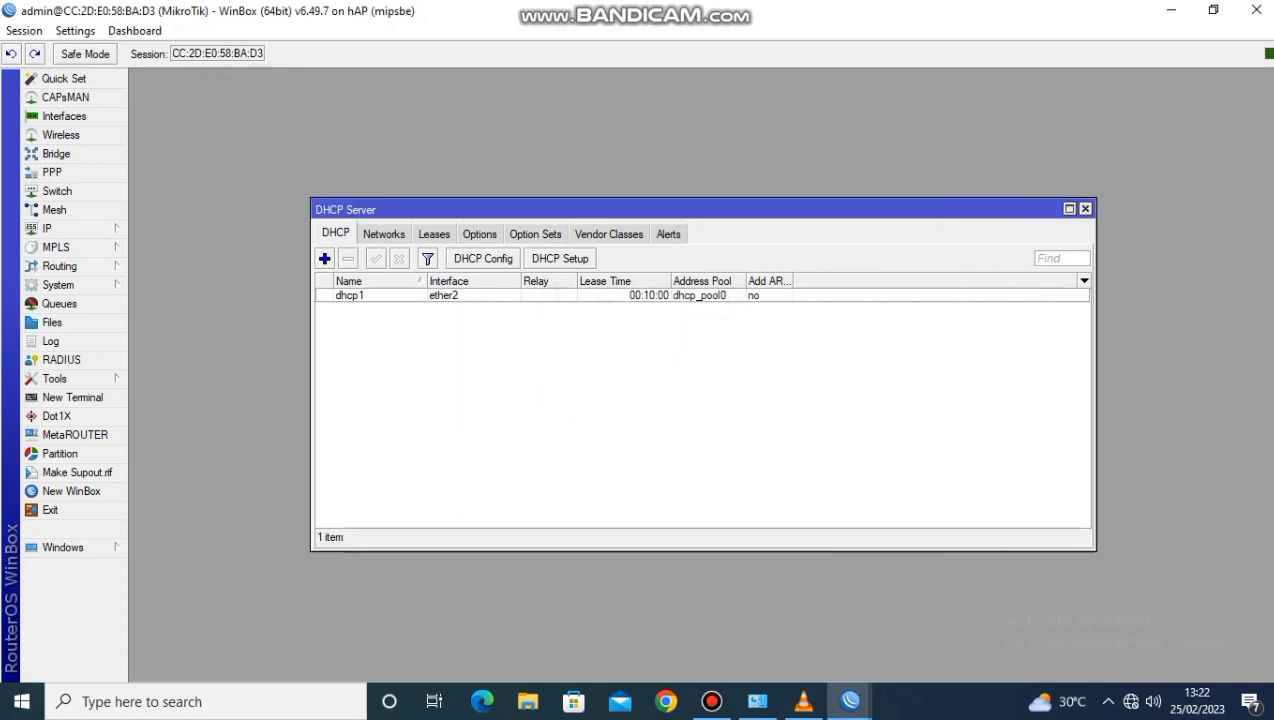
# Start another DHCP server setup on interface wlan1, accepting the suggested network settings
pyautogui.click(560, 259)
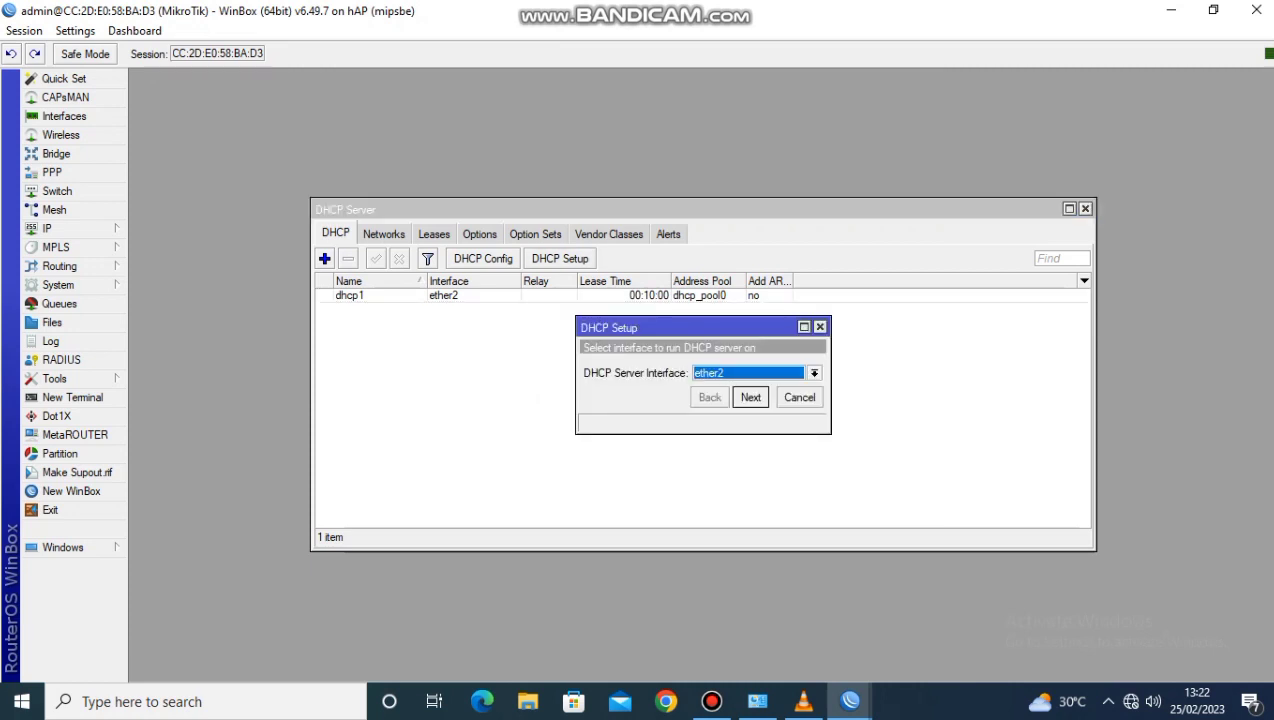
pyautogui.click(814, 373)
pyautogui.click(764, 447)
pyautogui.click(751, 397)
pyautogui.press('Return')
# End the wlan1 DHCP pool at 192.168.200.100 and complete the setup with the remaining defaults
pyautogui.click(799, 373)
pyautogui.press('BackSpace')
pyautogui.press('BackSpace')
pyautogui.press('BackSpace')
pyautogui.write('10')
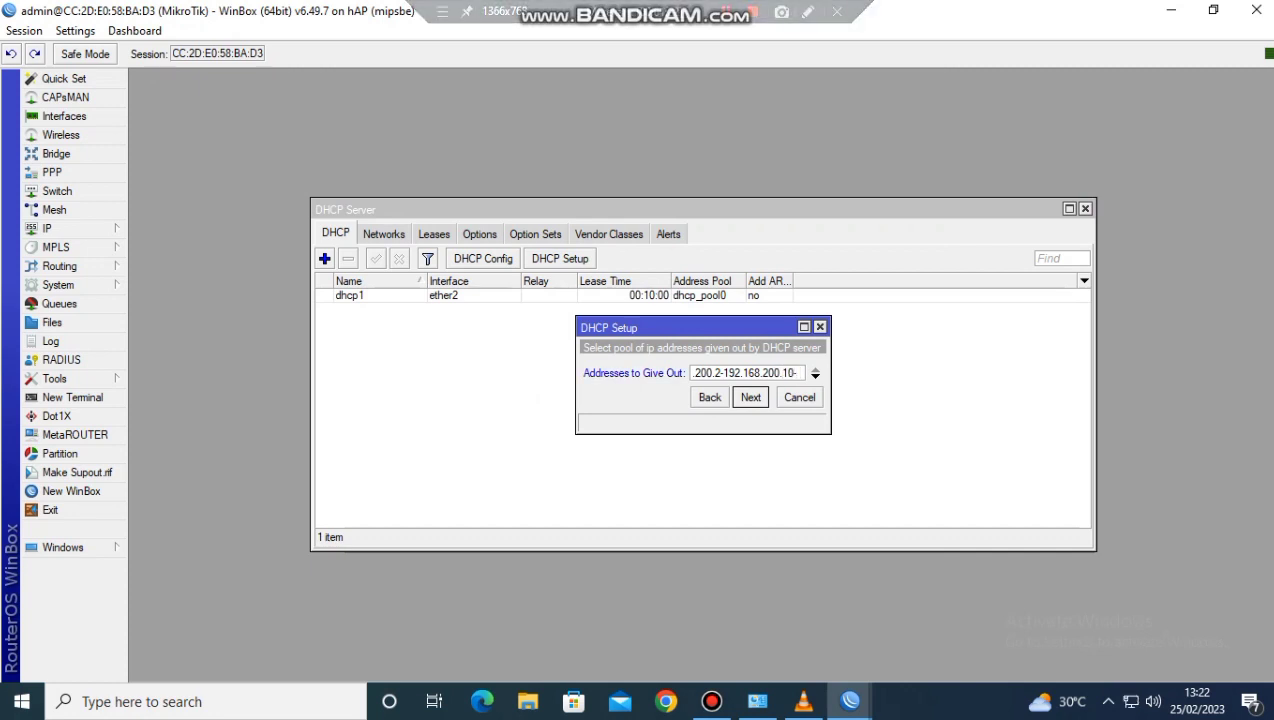
pyautogui.write('0')
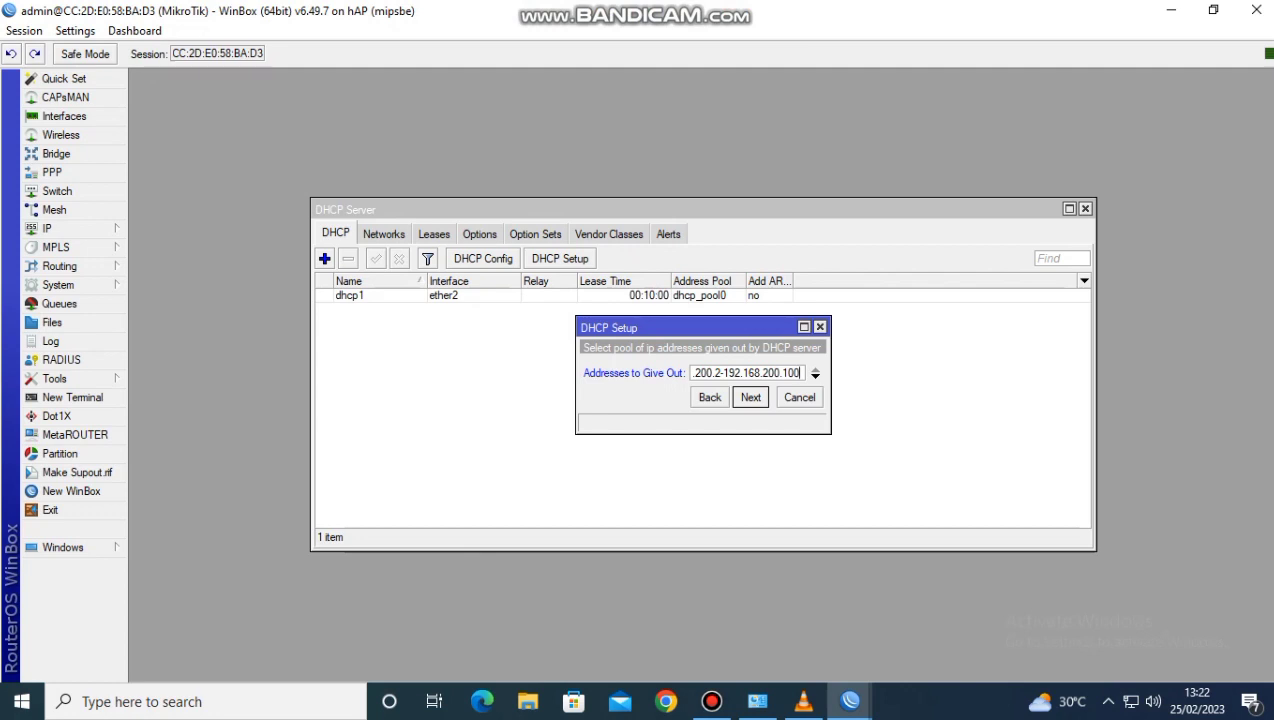
pyautogui.press('Return')
pyautogui.press('Return')
pyautogui.press('Return')
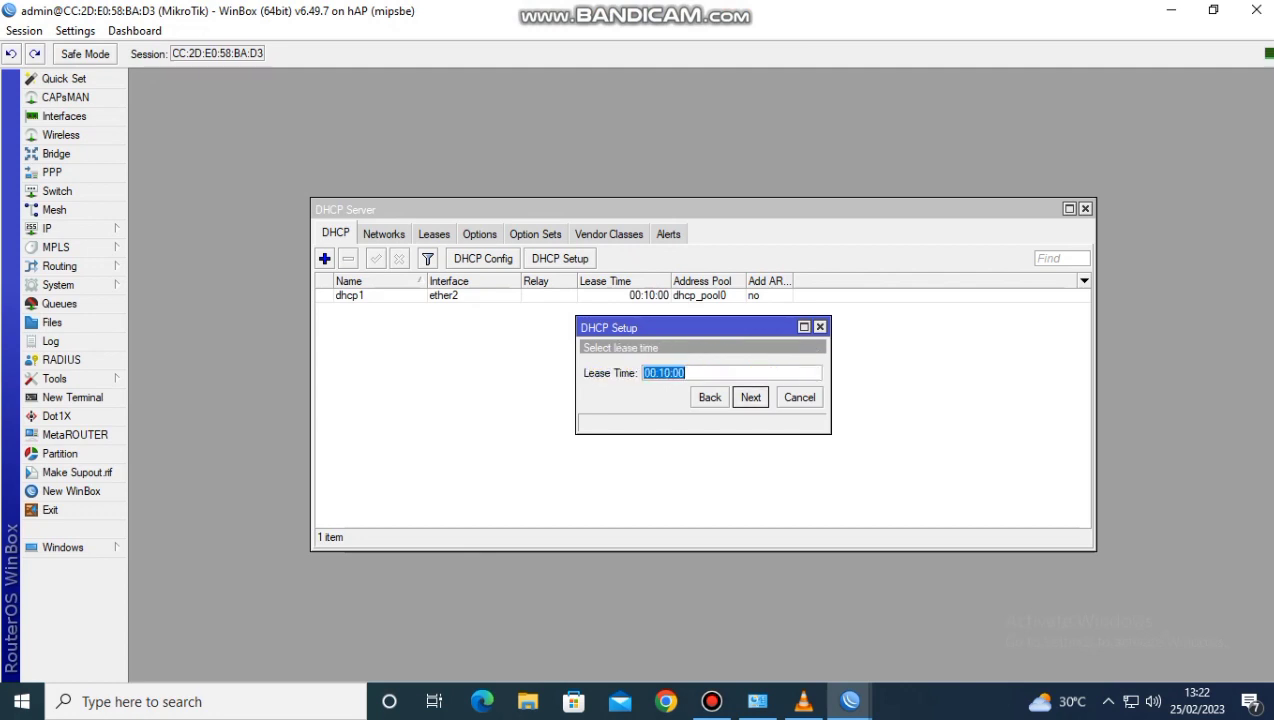
pyautogui.press('Return')
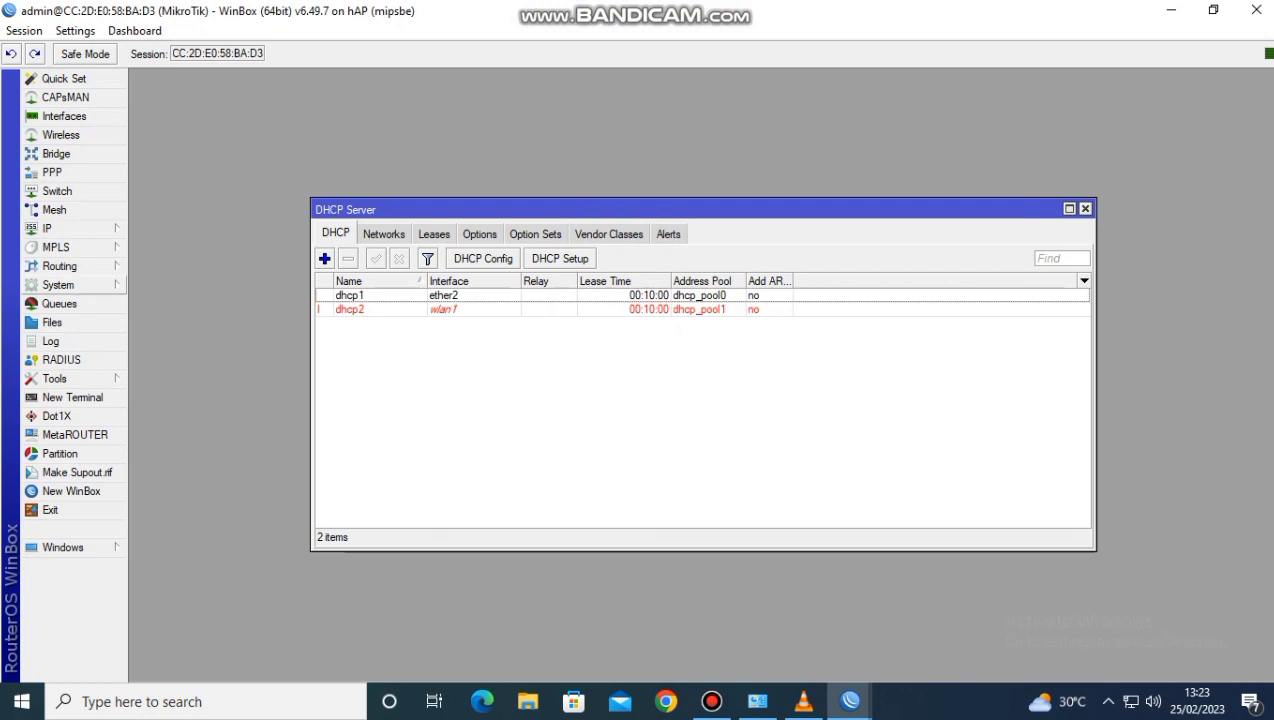
# Create a firewall NAT rule on the srcnat chain with ether1 as the outgoing interface
pyautogui.click(47, 228)
pyautogui.click(155, 352)
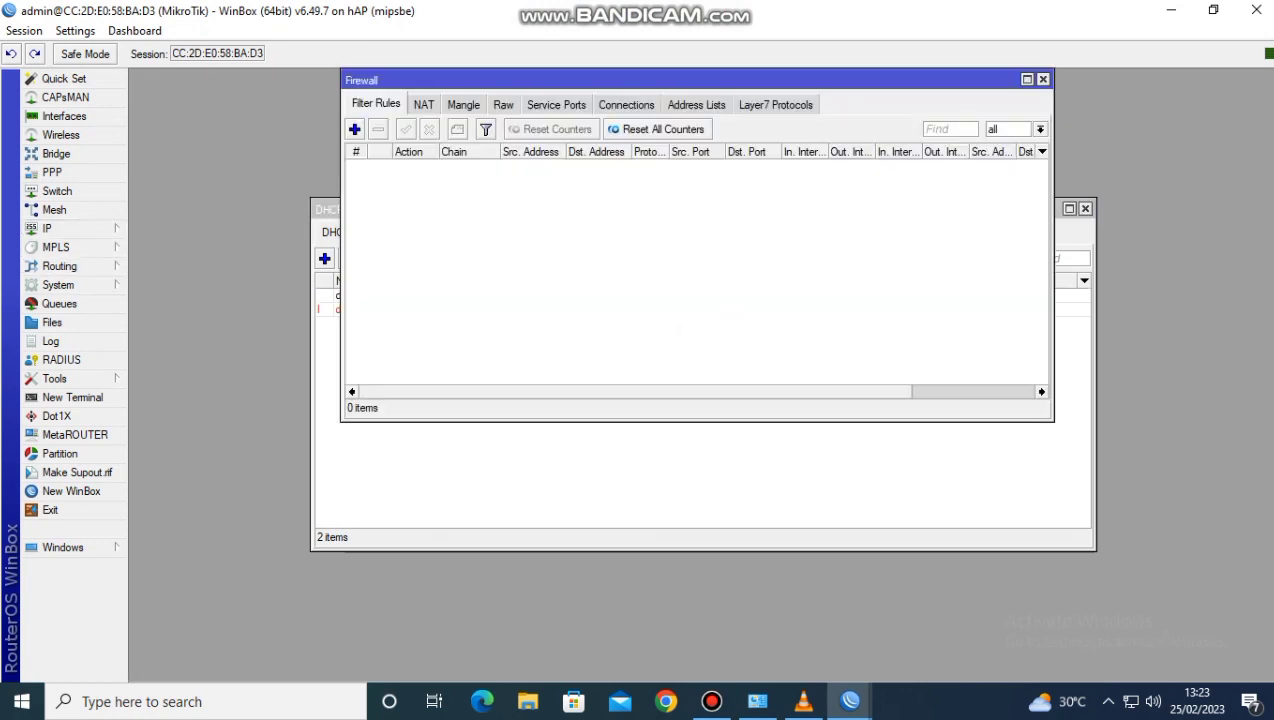
pyautogui.click(424, 104)
pyautogui.click(354, 129)
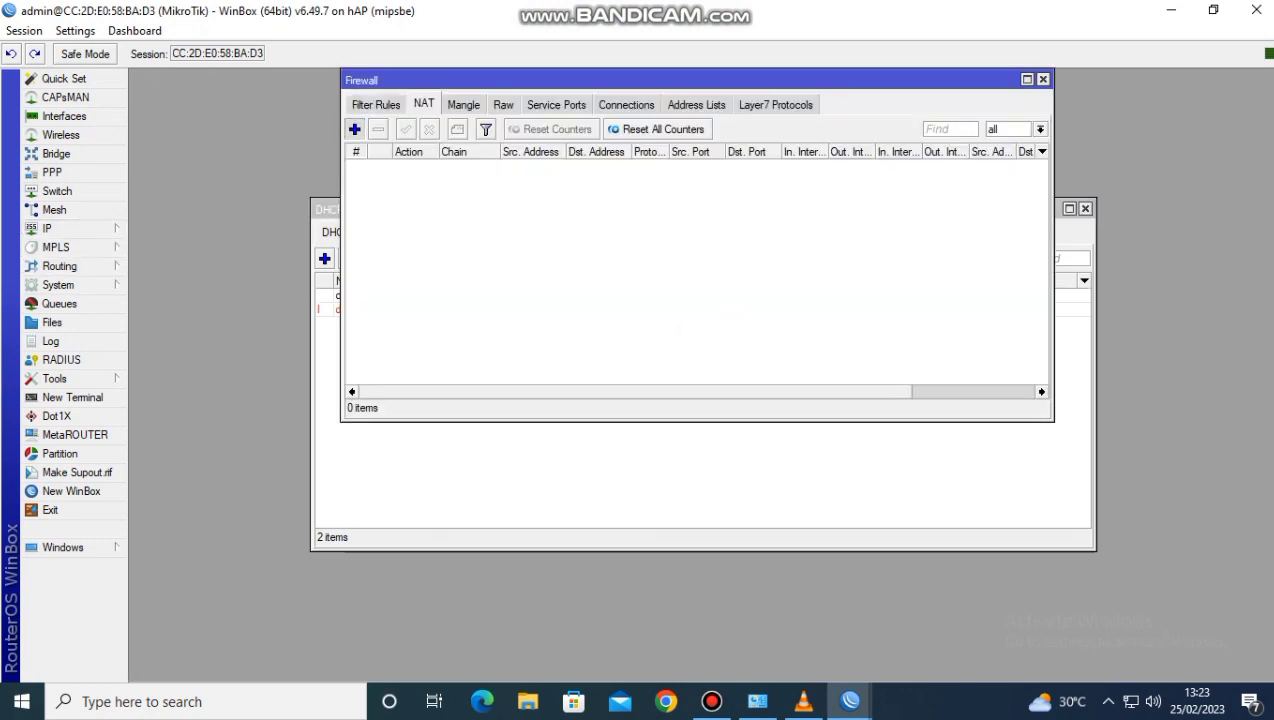
pyautogui.click(567, 114)
pyautogui.click(563, 114)
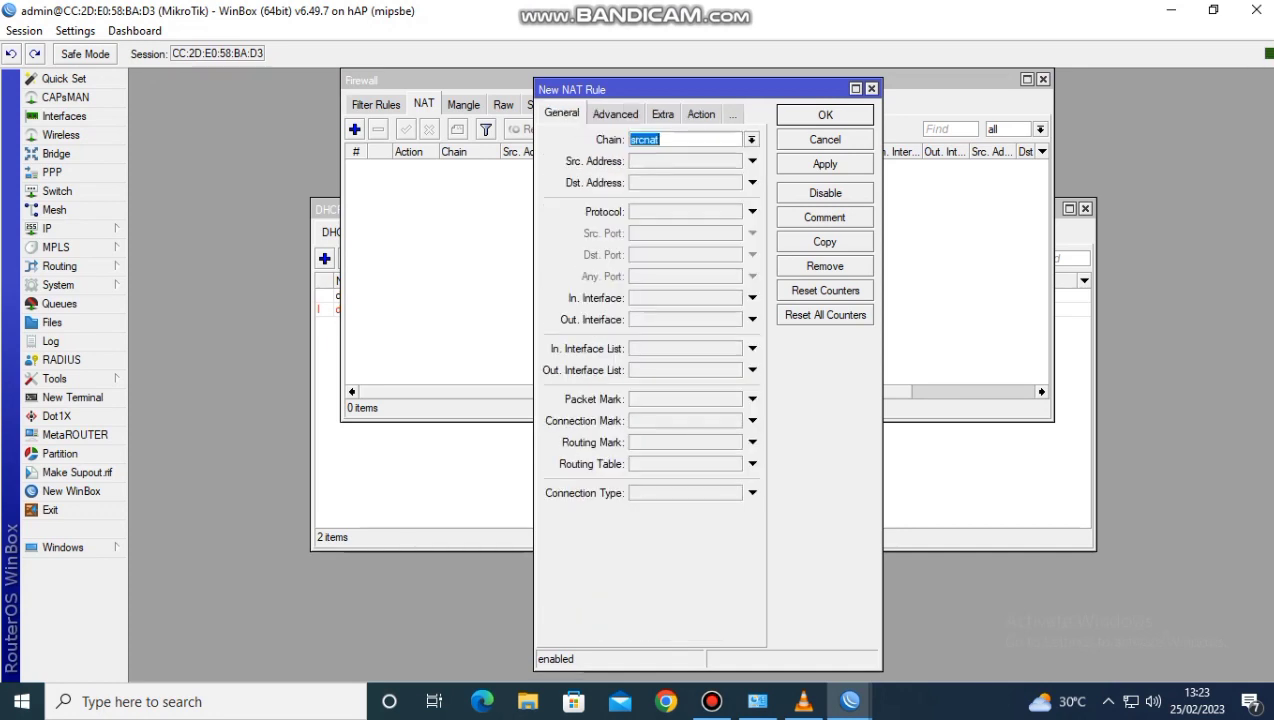
pyautogui.click(752, 320)
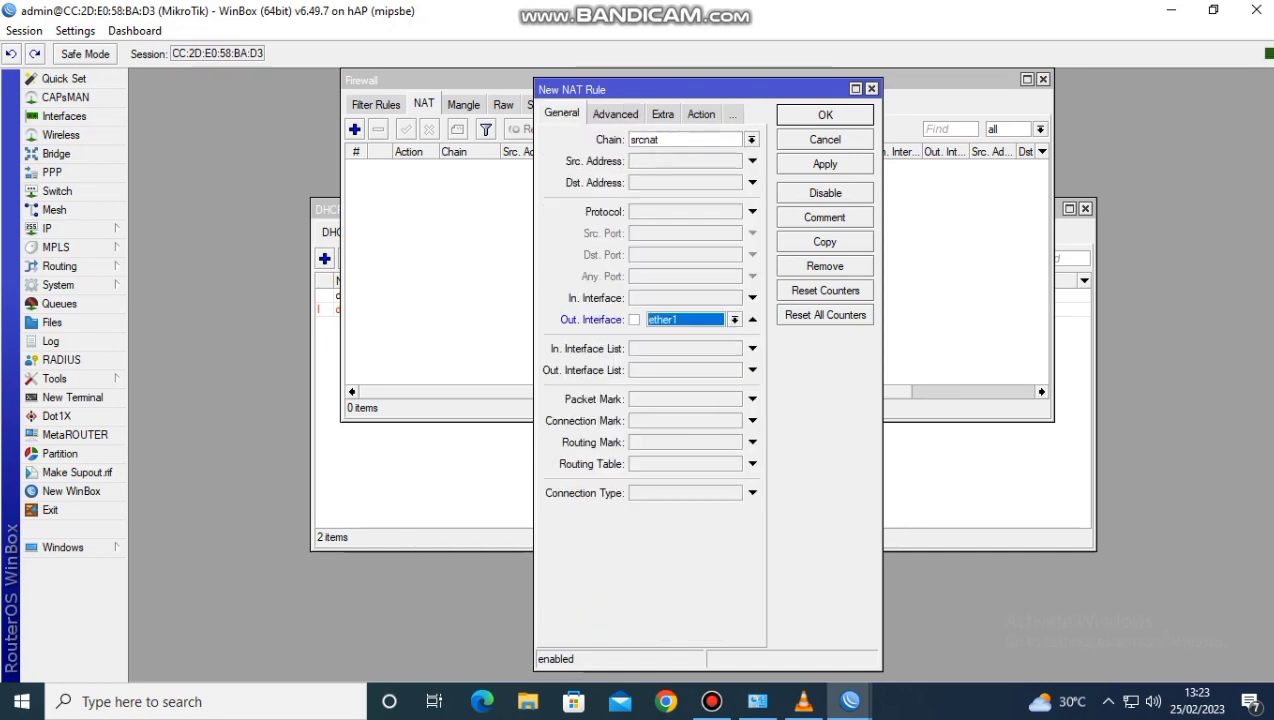
# Set the new NAT rule's action to masquerade and save the rule
pyautogui.click(701, 114)
pyautogui.click(751, 140)
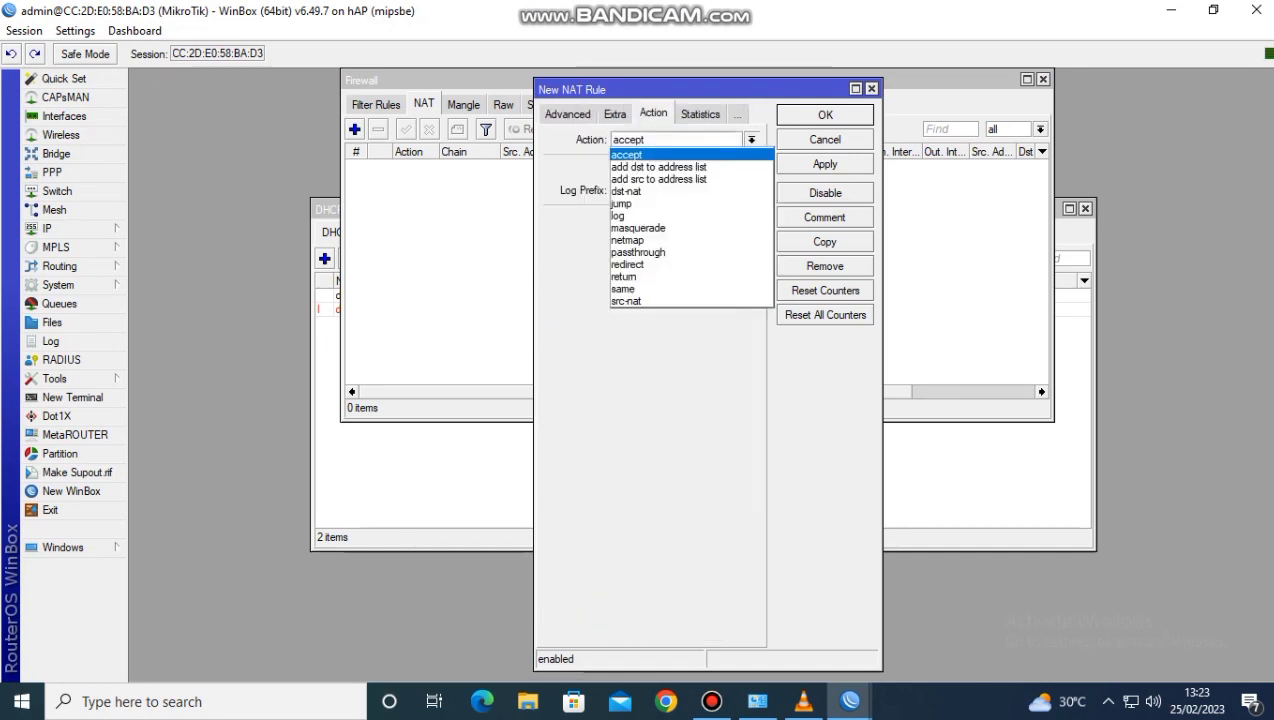
pyautogui.click(638, 228)
pyautogui.click(825, 164)
pyautogui.click(825, 114)
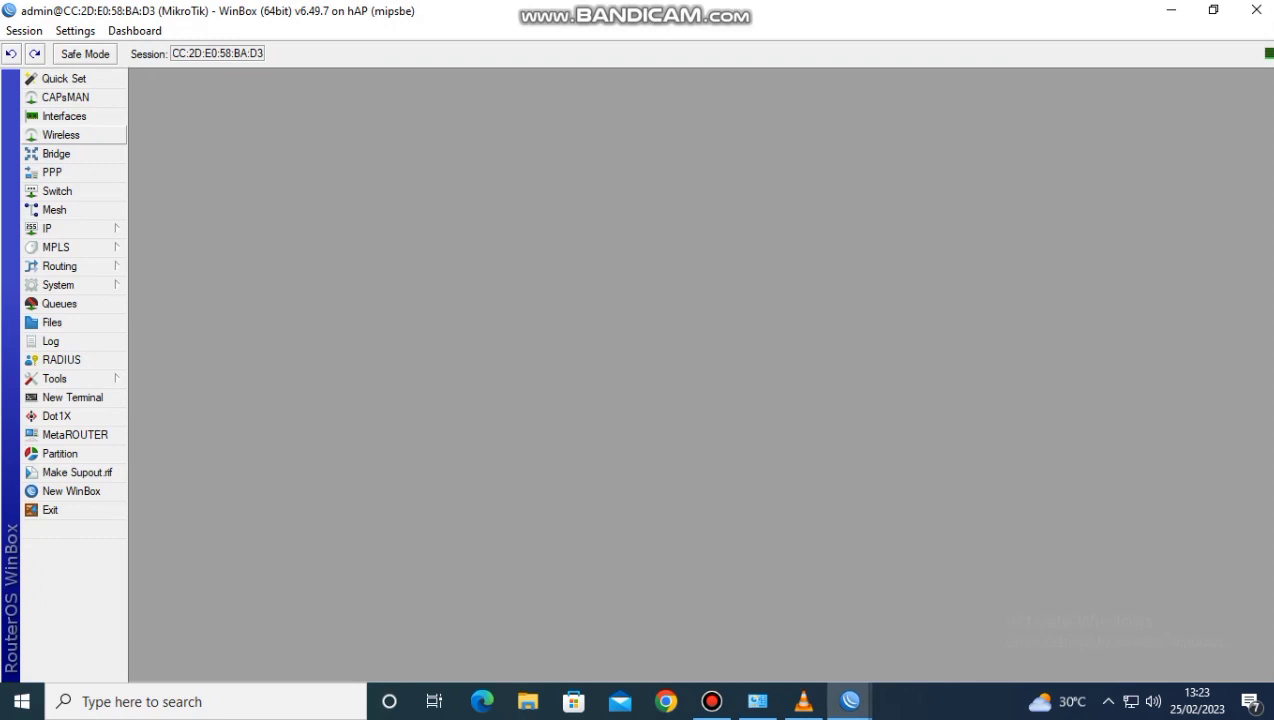
# Enable the wlan1 wireless interface
pyautogui.click(62, 135)
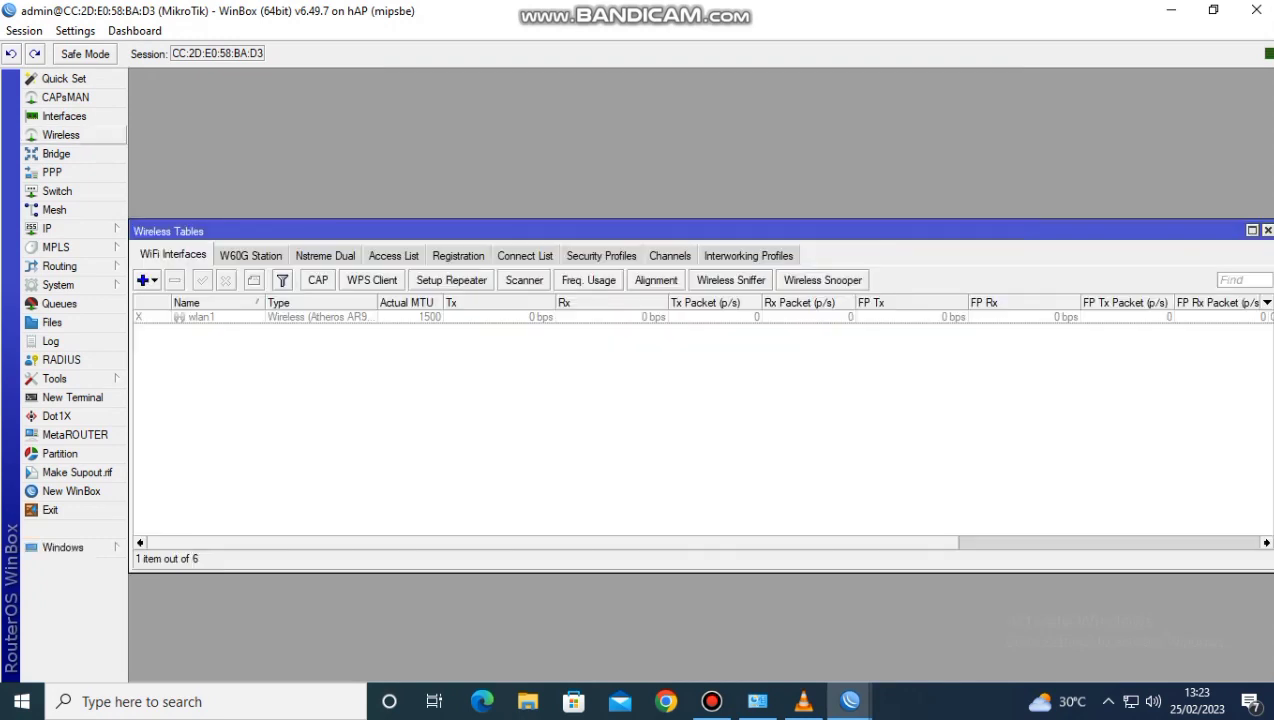
pyautogui.click(202, 317)
pyautogui.click(202, 281)
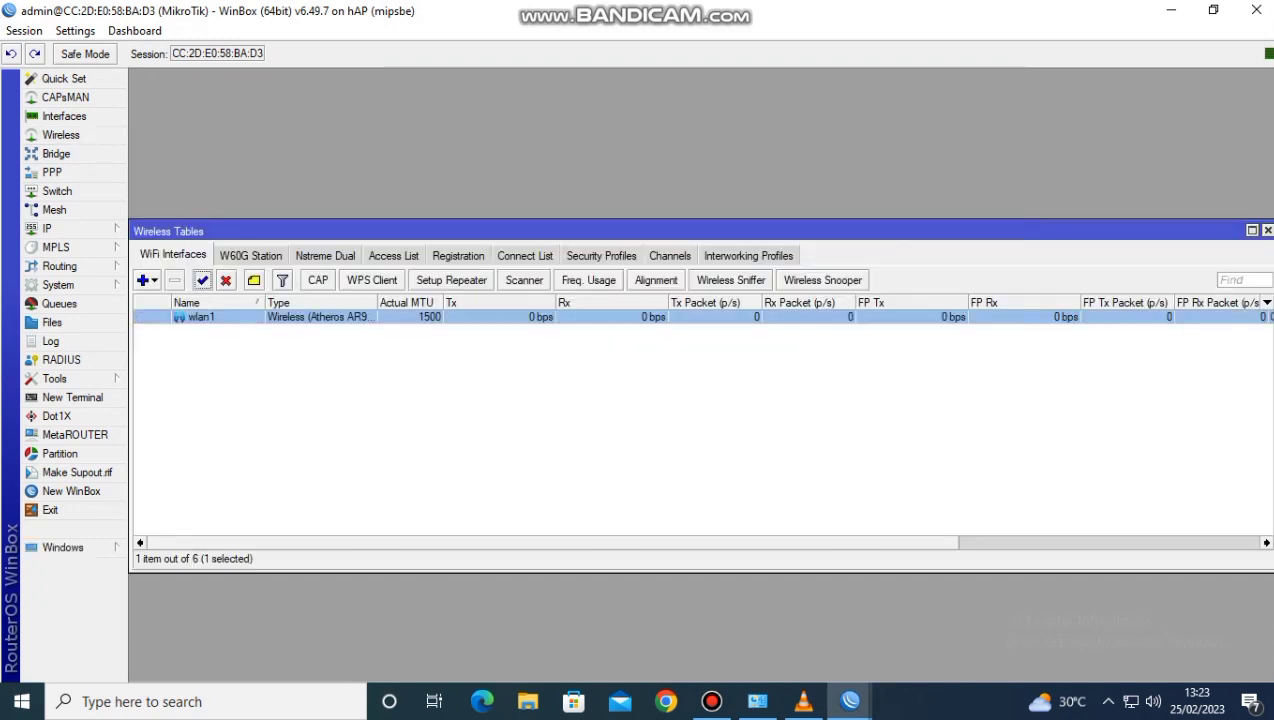
# Set the wlan1 interface to ap bridge mode with a frequency of 2467 MHz
pyautogui.doubleClick(200, 317)
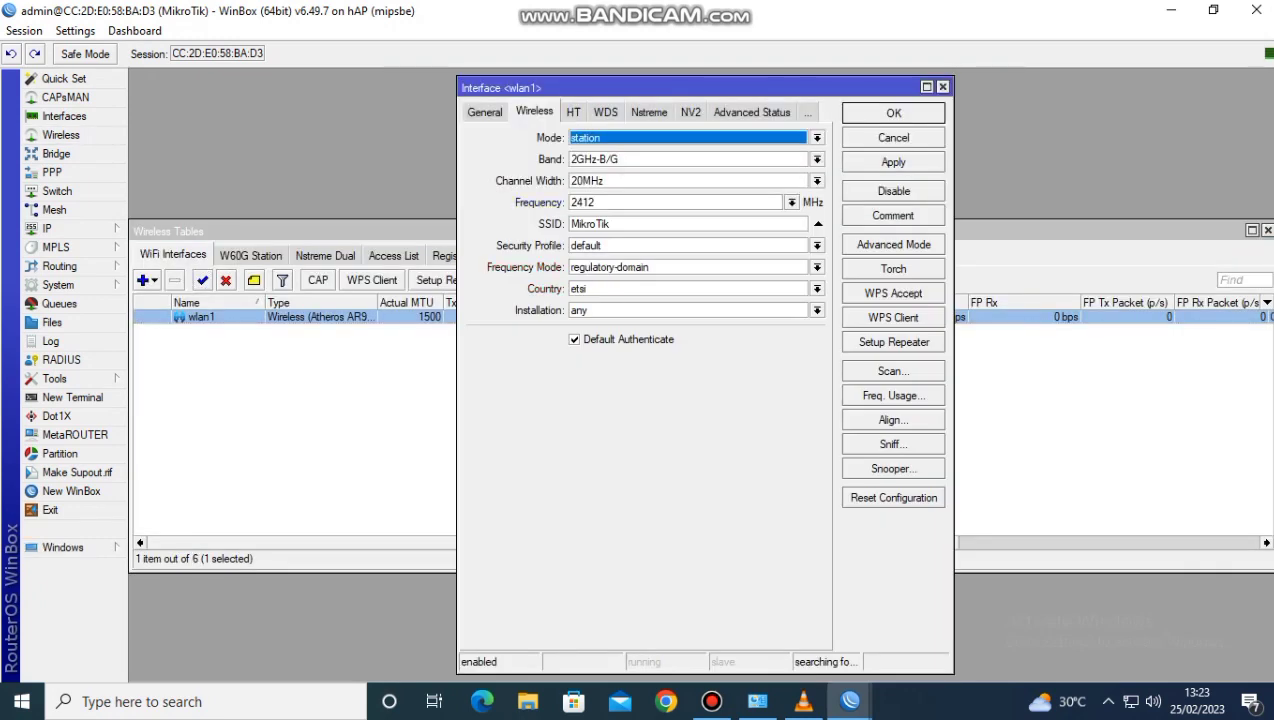
pyautogui.click(817, 138)
pyautogui.click(700, 165)
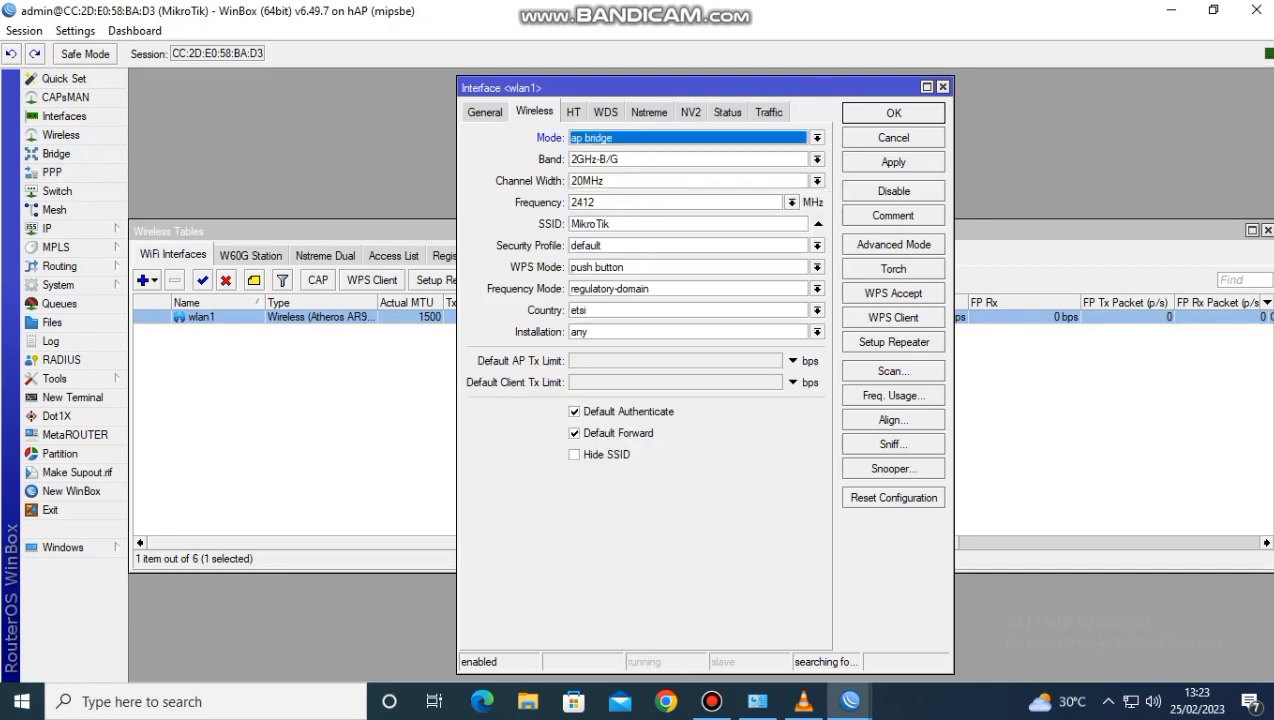
pyautogui.click(792, 203)
pyautogui.click(700, 350)
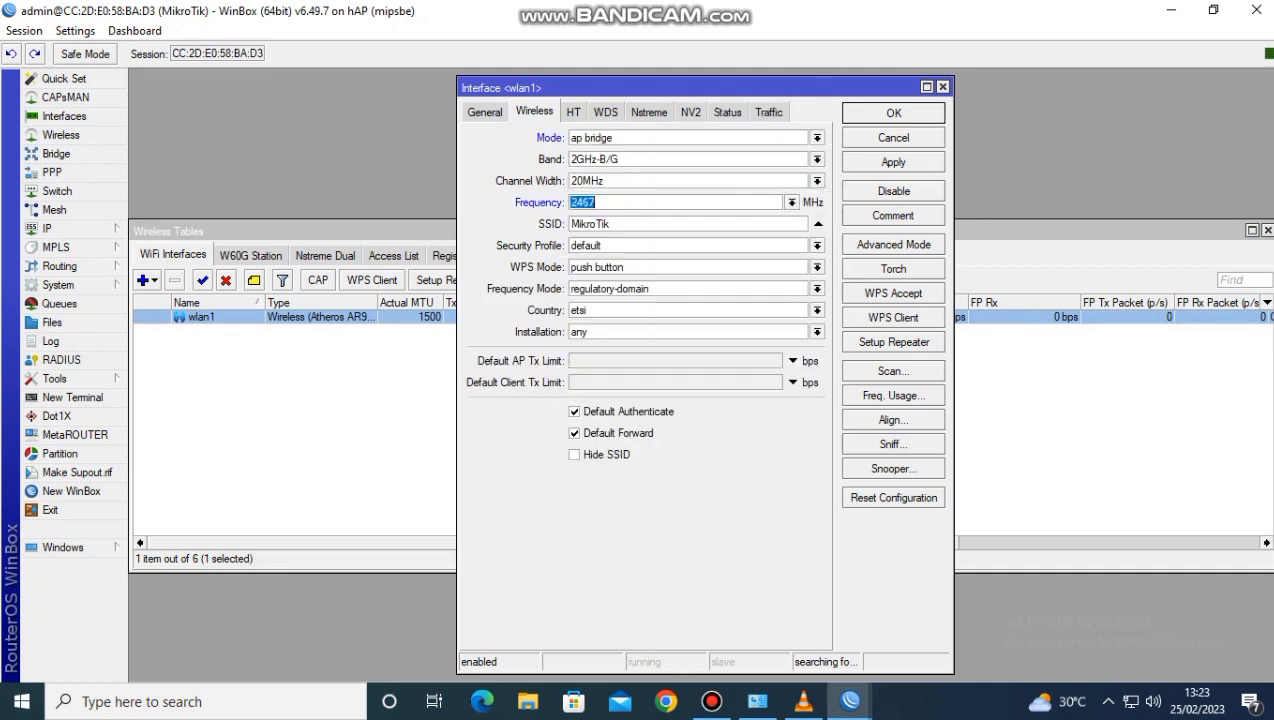
pyautogui.press('Tab')
pyautogui.press('BackSpace')
pyautogui.write('widia@p')
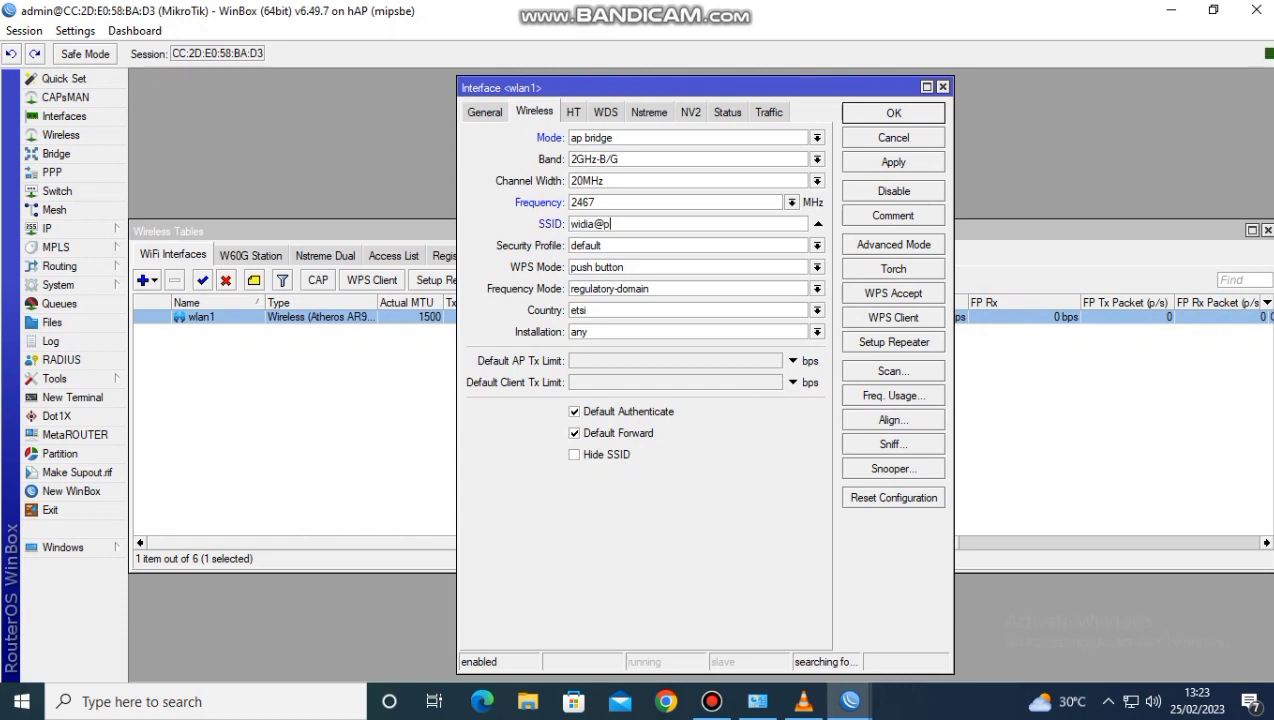
pyautogui.write('ro xyUKK')
pyautogui.click(893, 162)
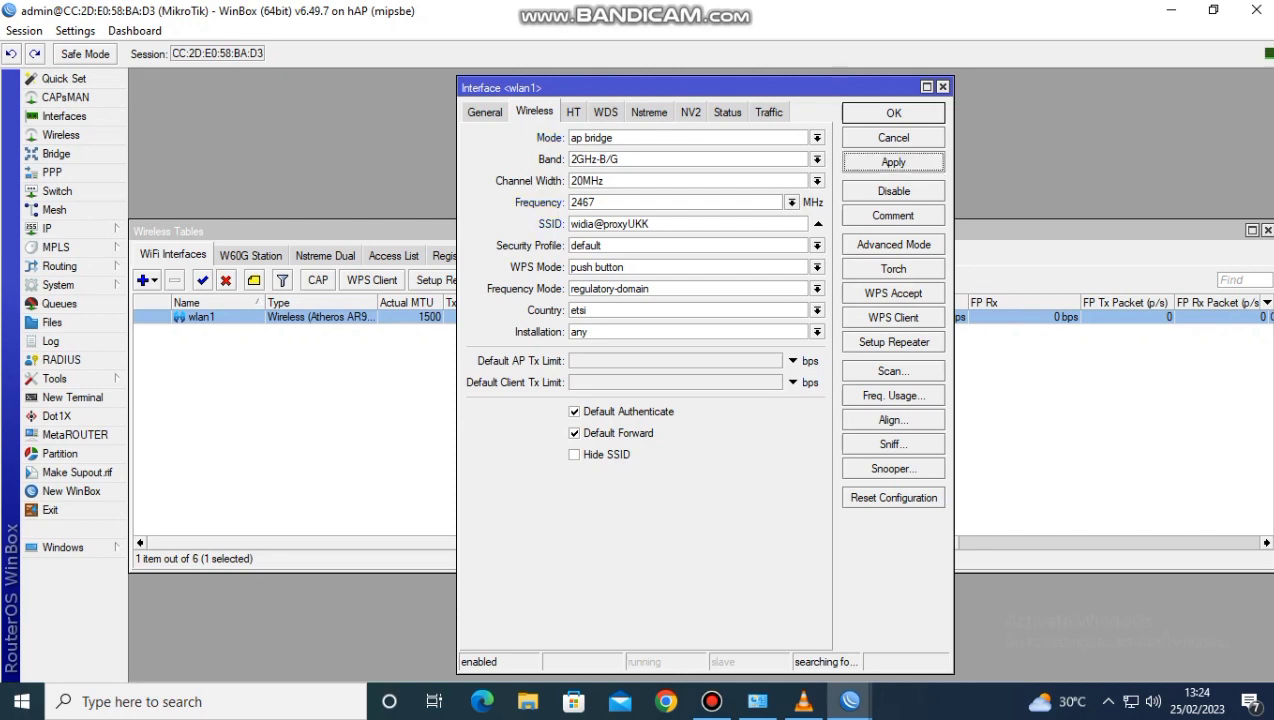
pyautogui.click(893, 113)
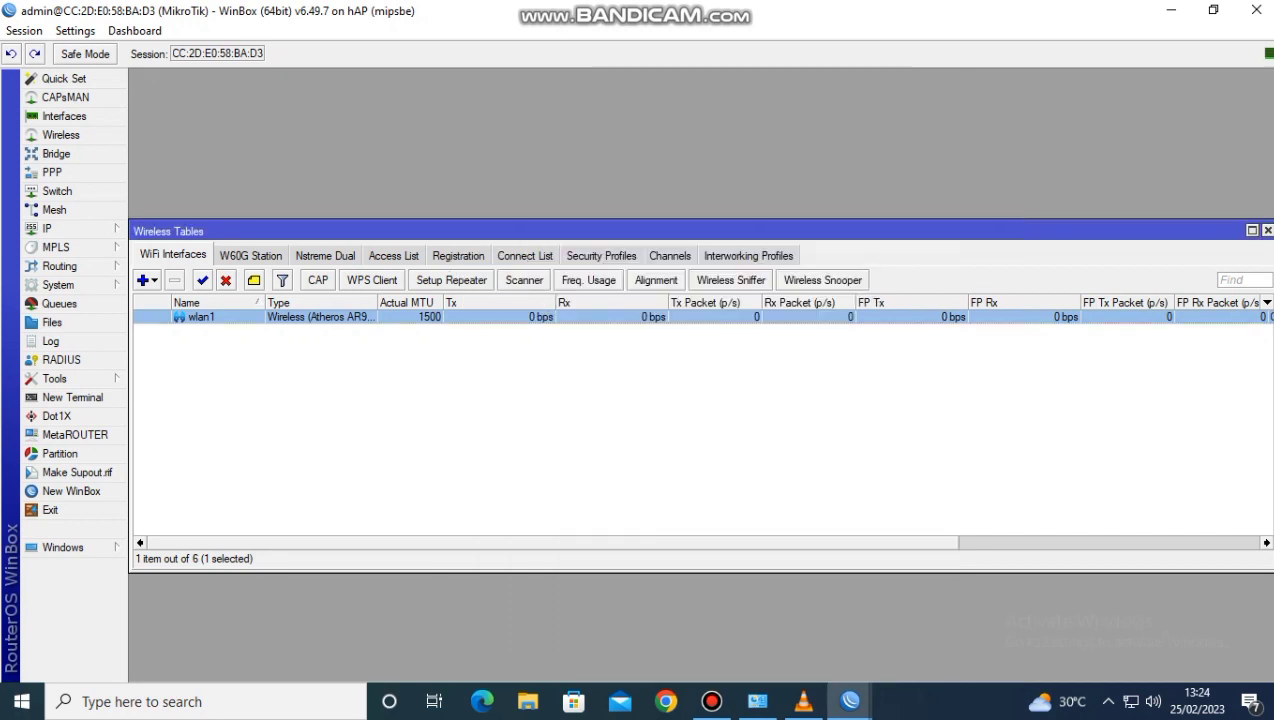
# Set the default wireless security profile to dynamic keys mode with WPA PSK and WPA2 PSK authentication
pyautogui.click(601, 255)
pyautogui.doubleClick(162, 317)
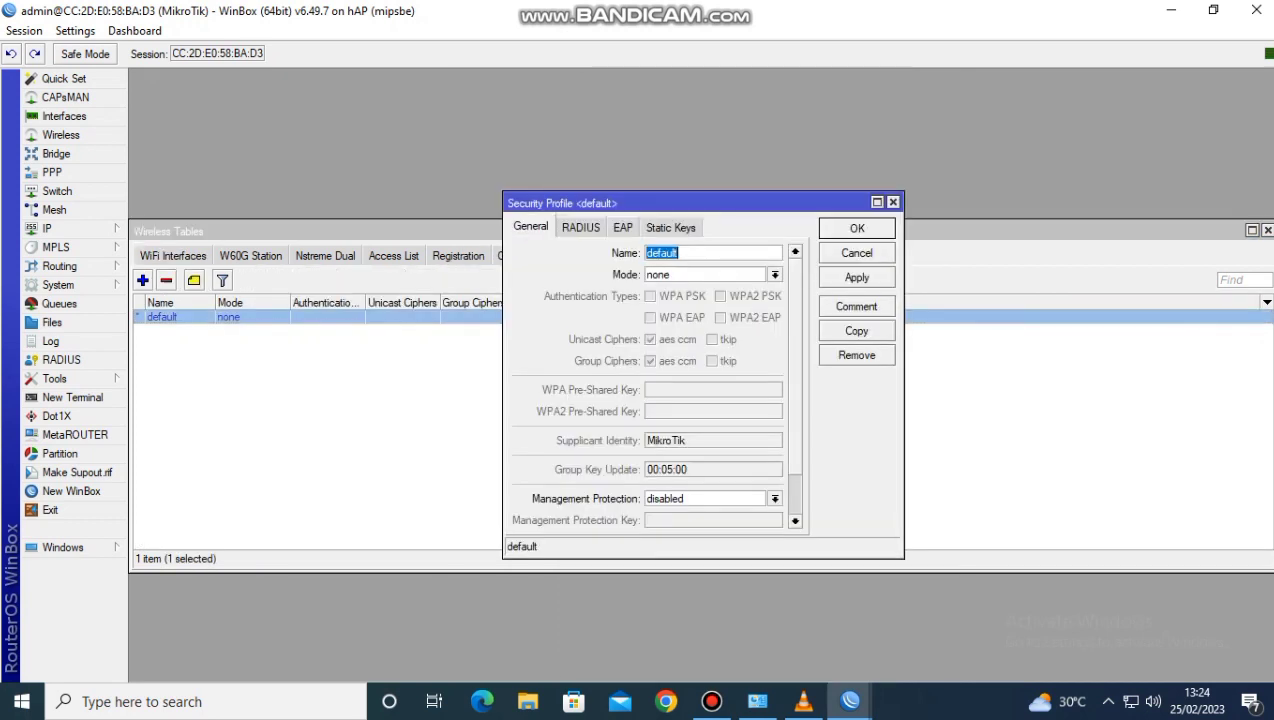
pyautogui.click(775, 275)
pyautogui.click(677, 290)
pyautogui.click(651, 296)
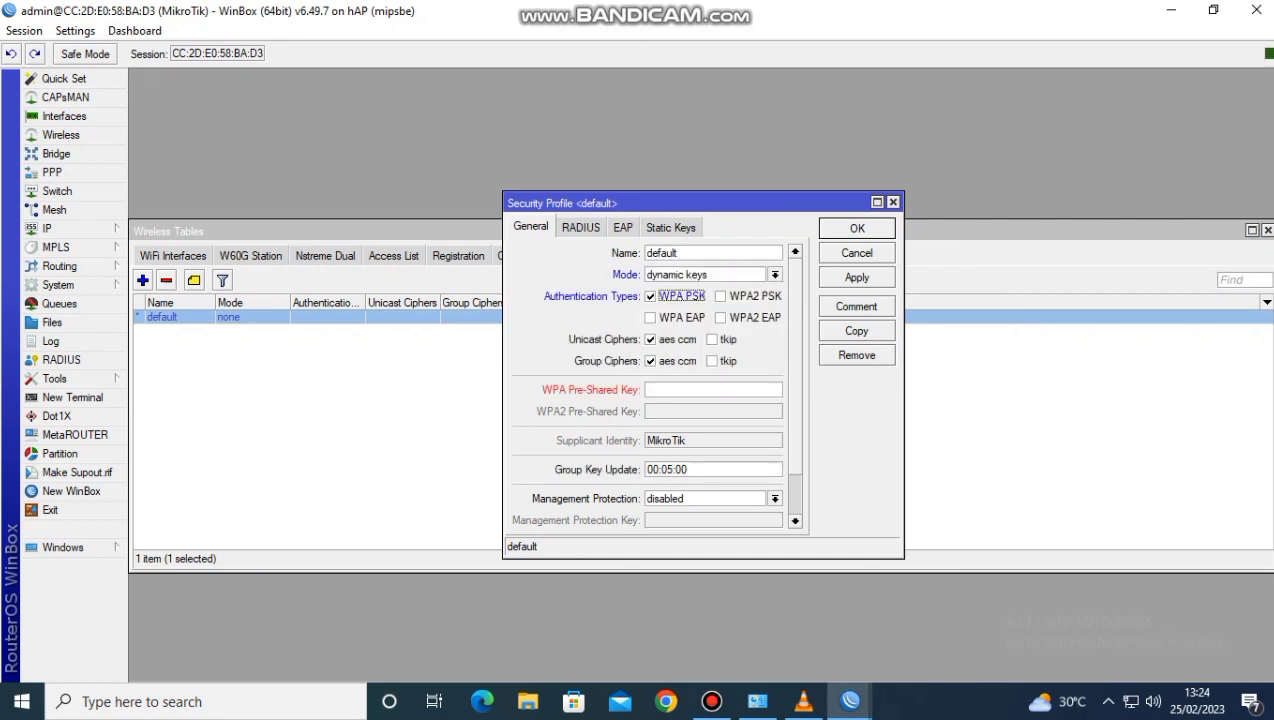
pyautogui.click(721, 296)
# Enter the WPA and WPA2 pre-shared keys in the default security profile and save it
pyautogui.click(712, 390)
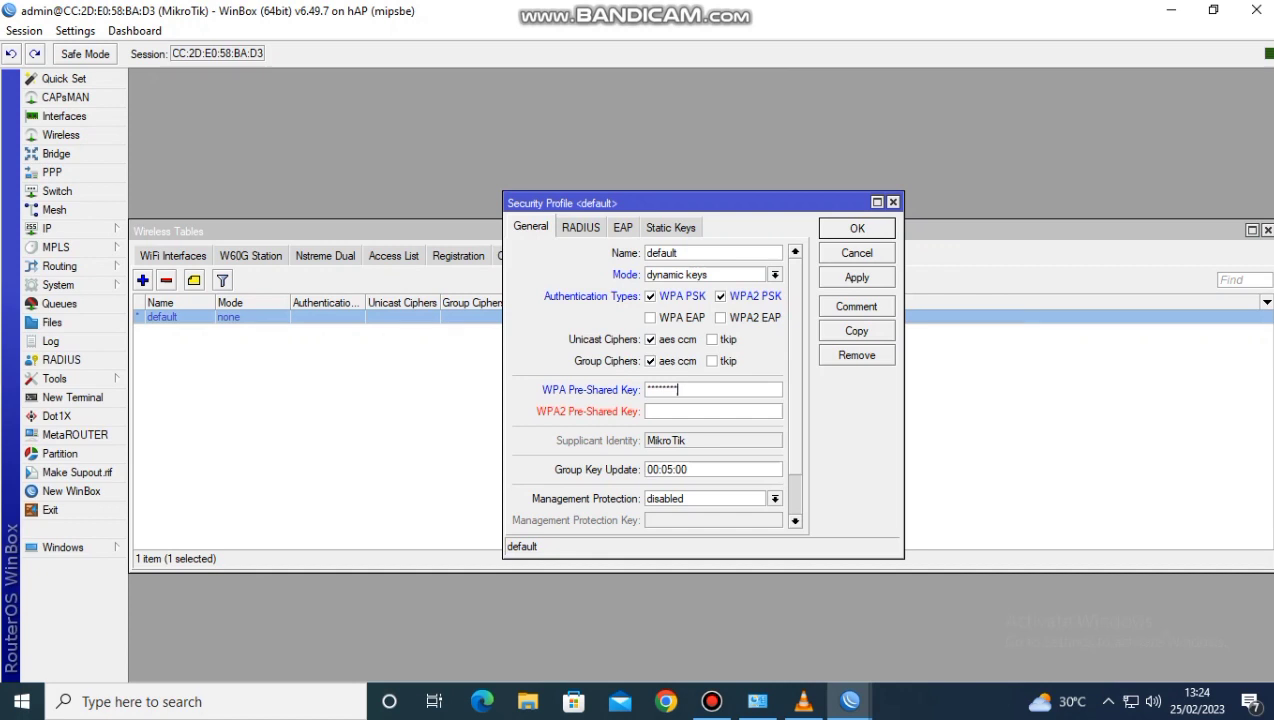
pyautogui.click(857, 278)
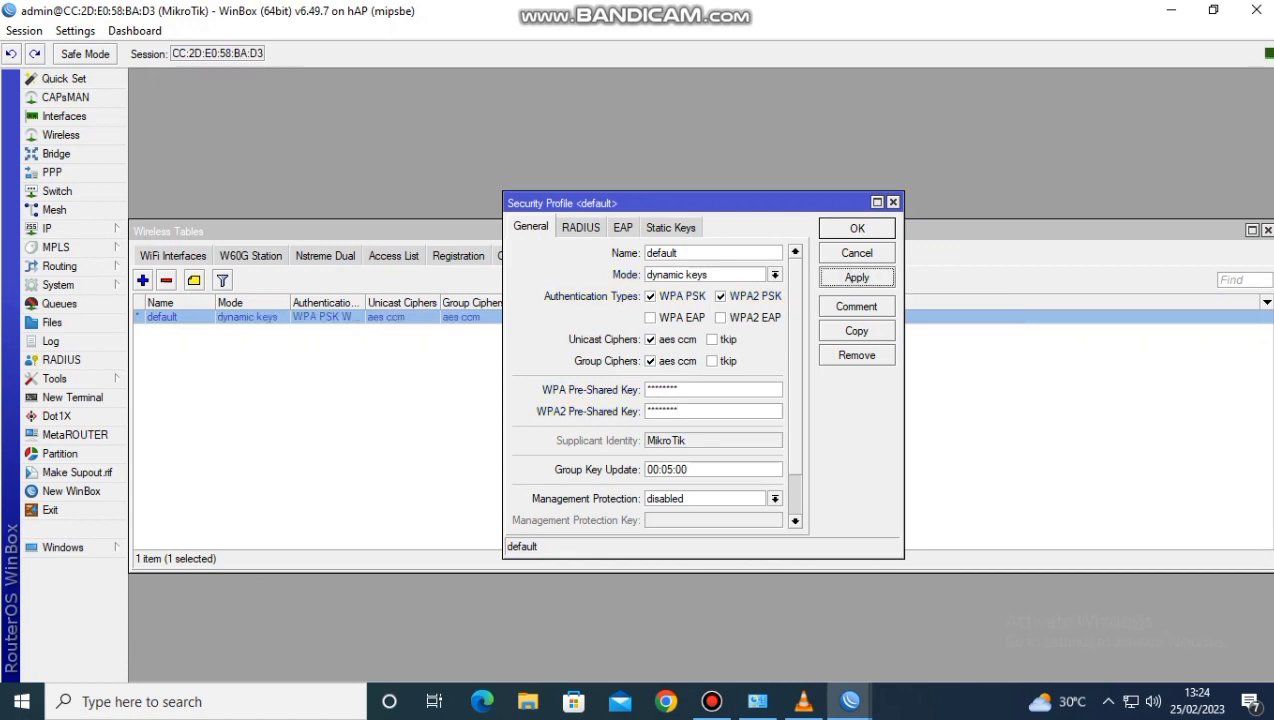
pyautogui.click(857, 228)
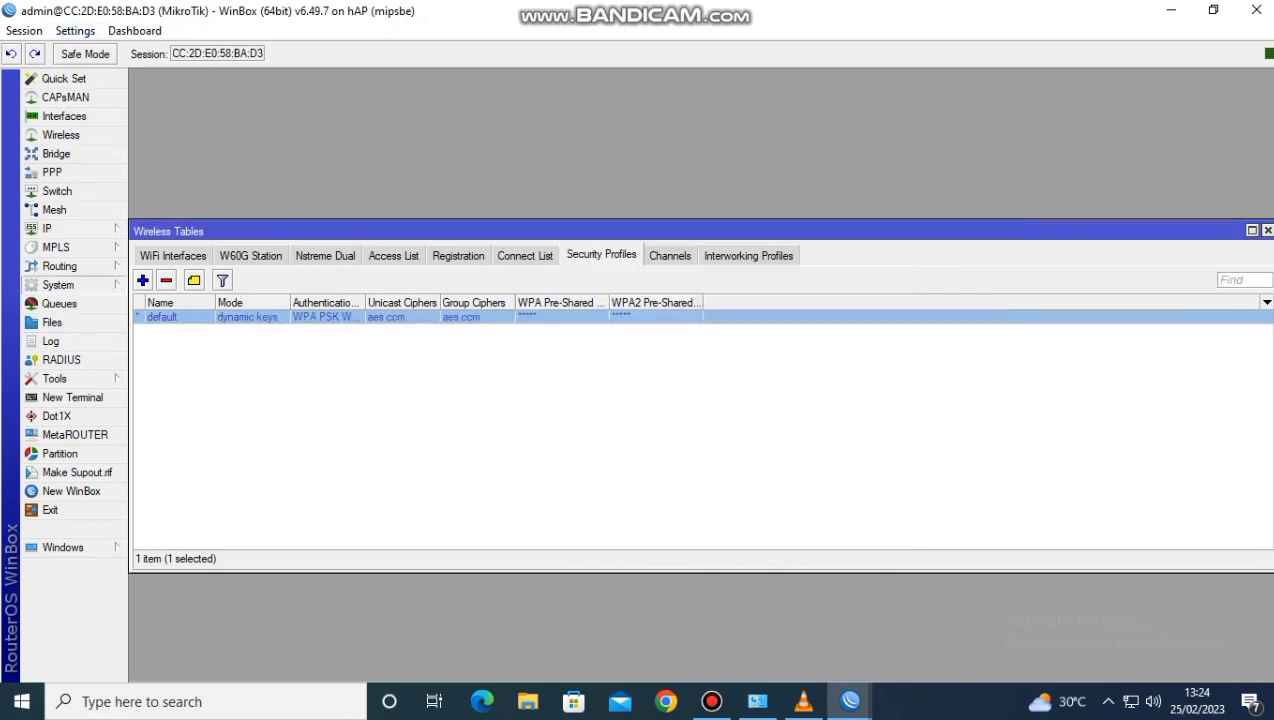
# Enable the SNTP client and set its primary NTP server to 0.id.pool.ntp.org
pyautogui.click(58, 285)
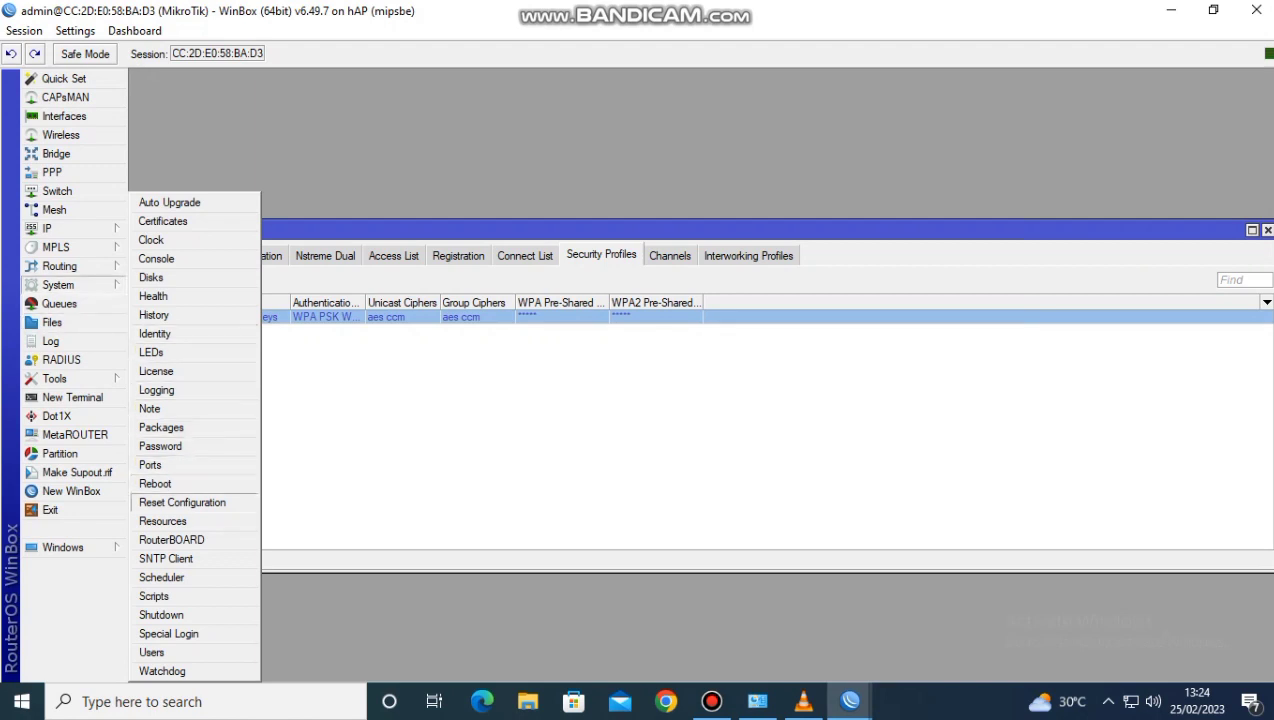
pyautogui.click(166, 558)
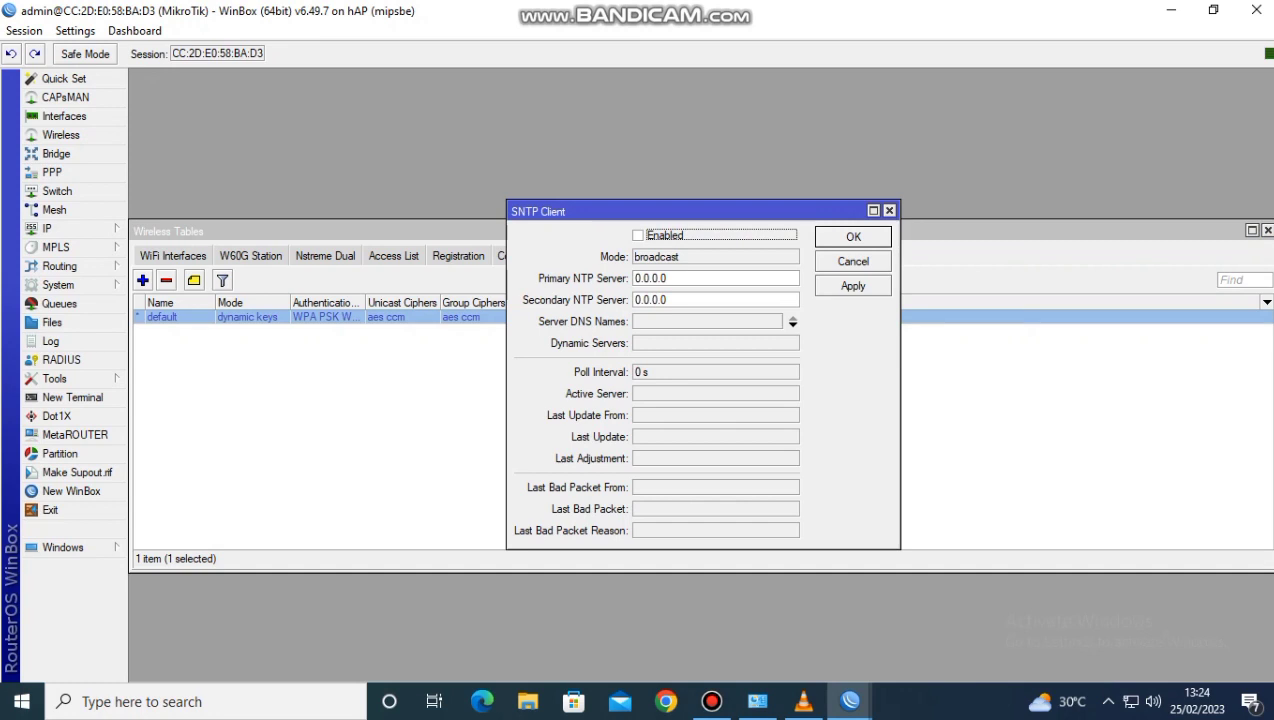
pyautogui.click(638, 236)
pyautogui.moveTo(668, 279); pyautogui.dragTo(632, 279)
pyautogui.press('BackSpace')
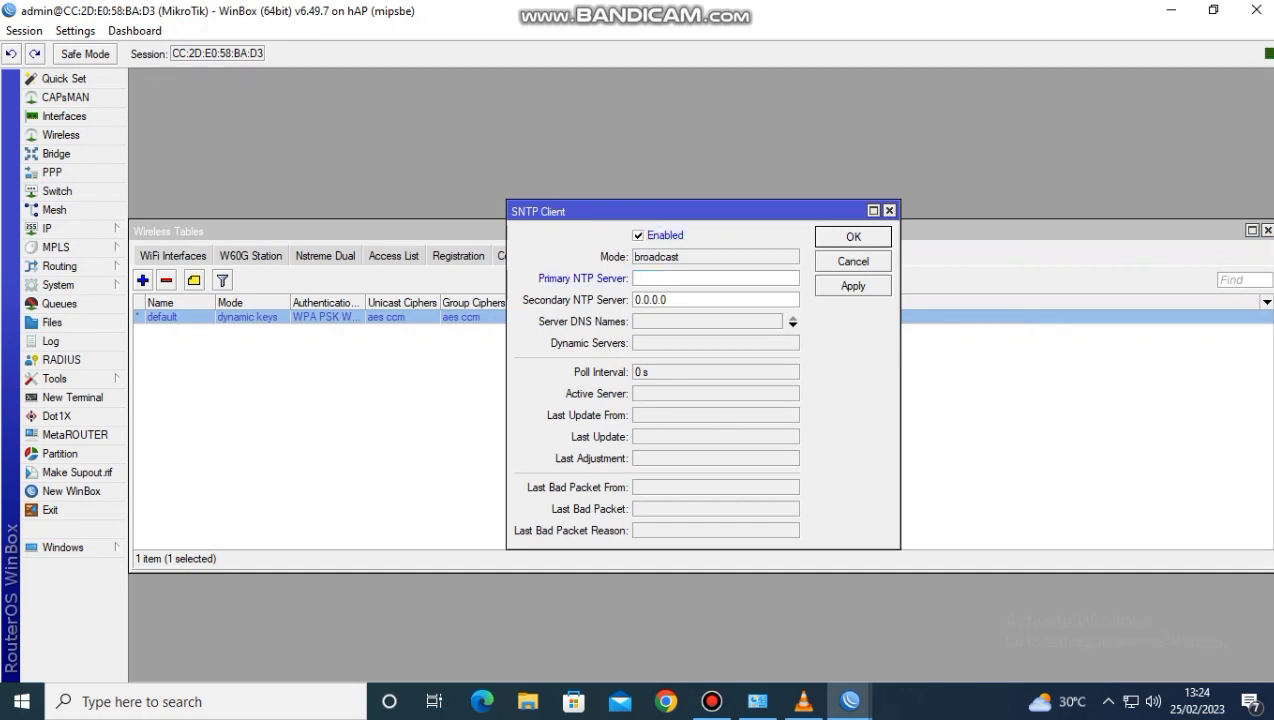
pyautogui.write('0.id.pool.n')
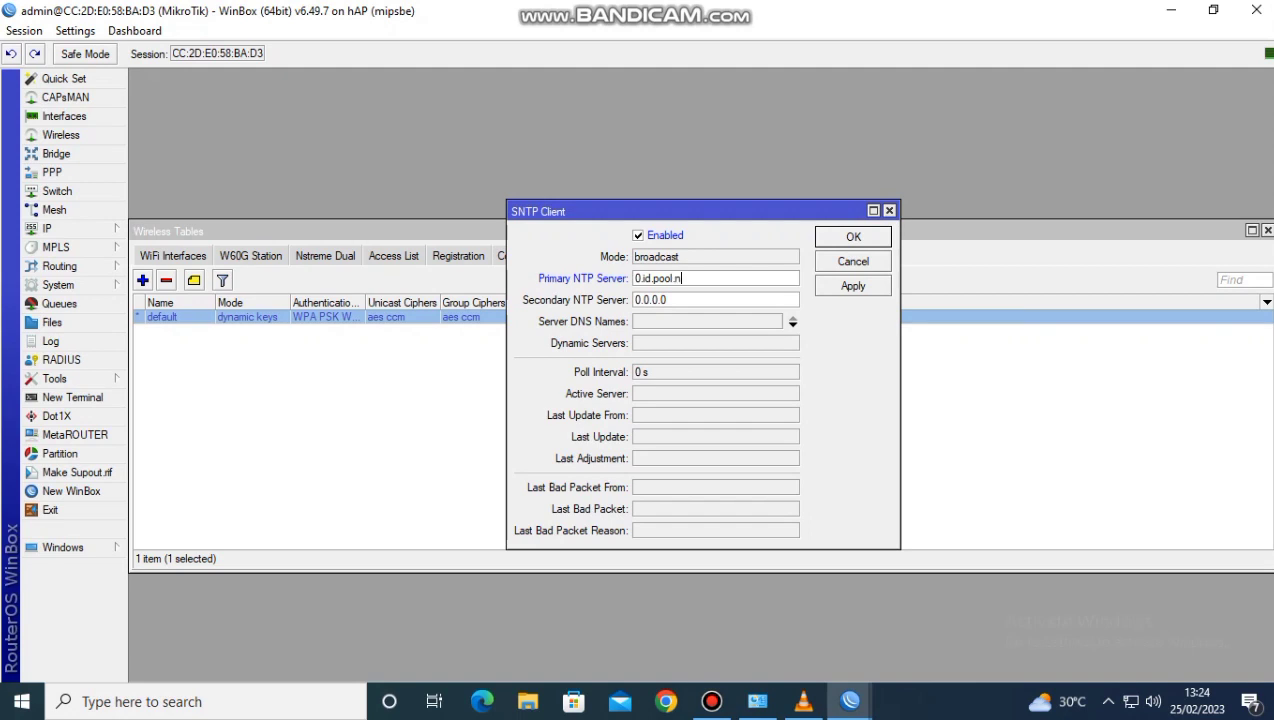
pyautogui.write('tp.org')
# Set the secondary NTP server to 1.id.pool.ntp.org and save the SNTP client settings
pyautogui.press('Tab')
pyautogui.write('1.id.pool.ntp')
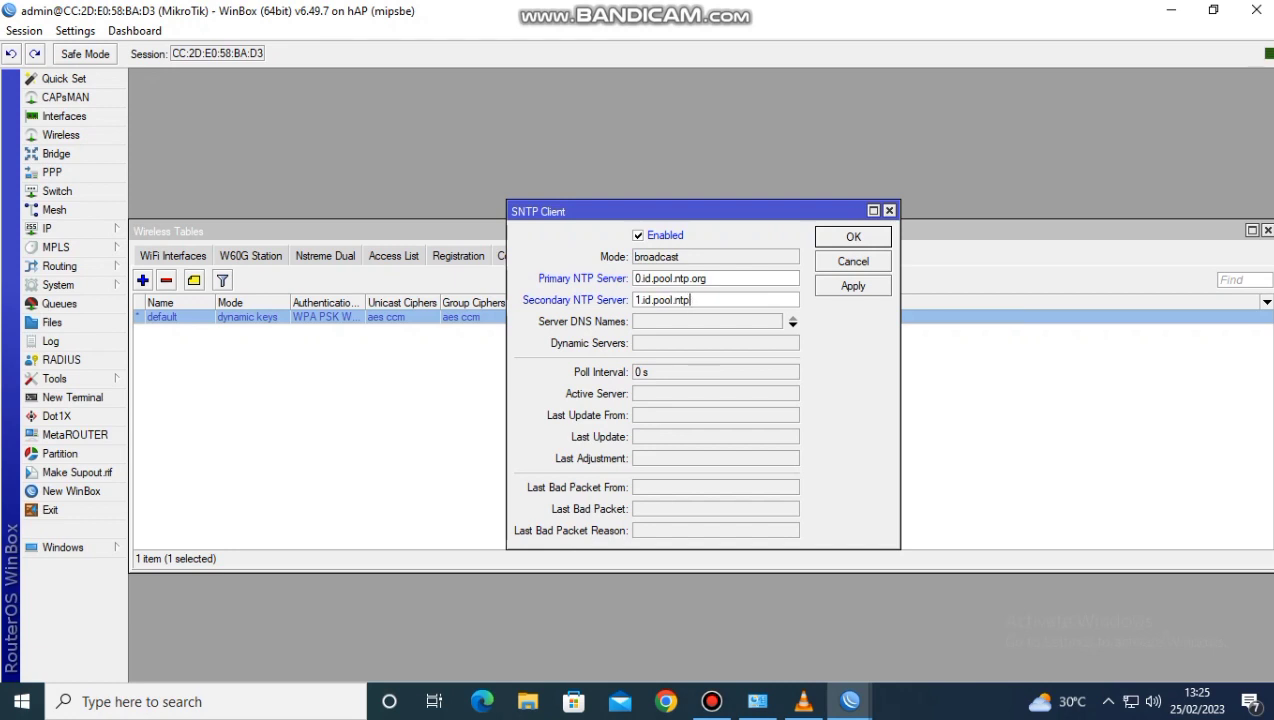
pyautogui.write('.org')
pyautogui.click(853, 286)
pyautogui.click(853, 237)
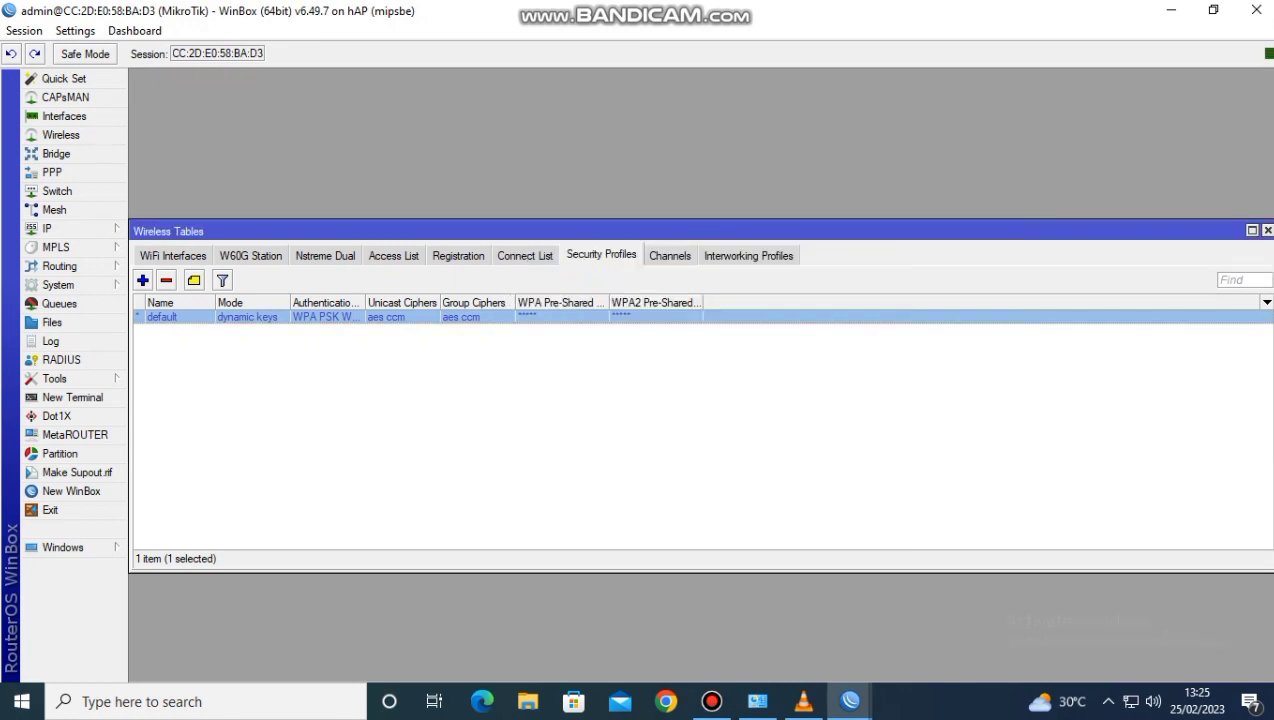
# Close the wireless tables, then enable the web proxy with caching on disk
pyautogui.click(1267, 230)
pyautogui.click(60, 228)
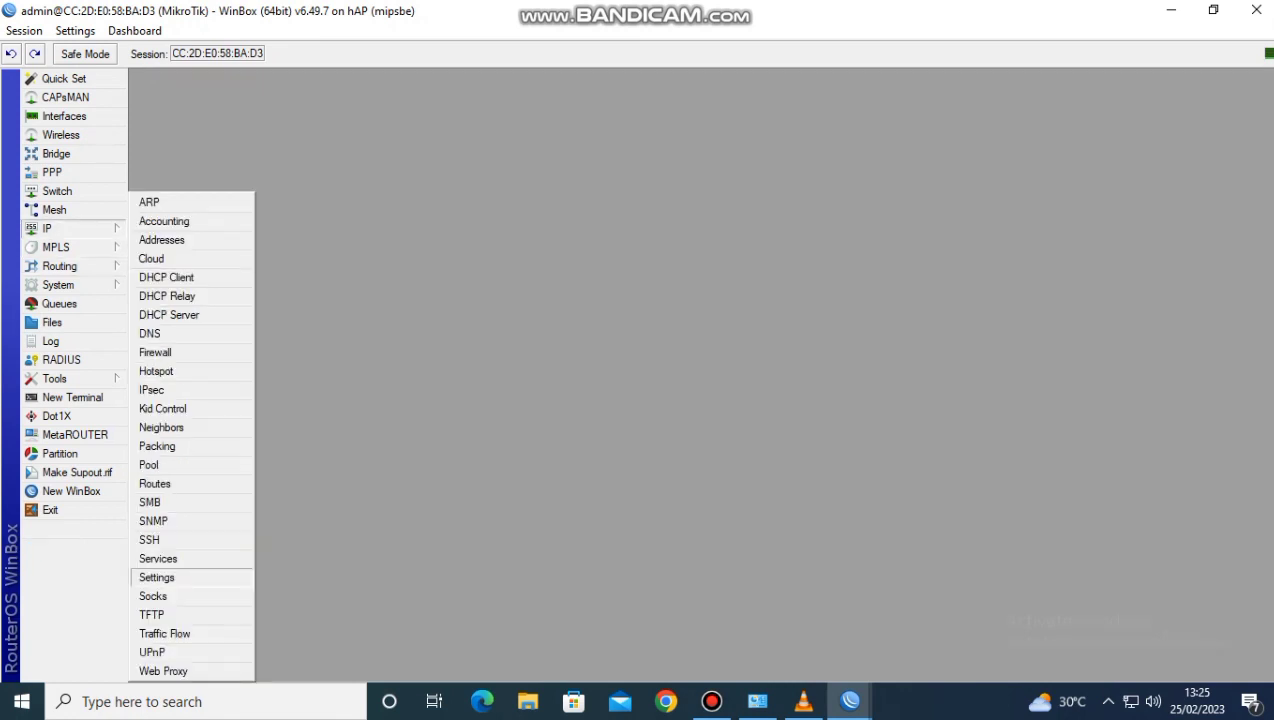
pyautogui.click(163, 671)
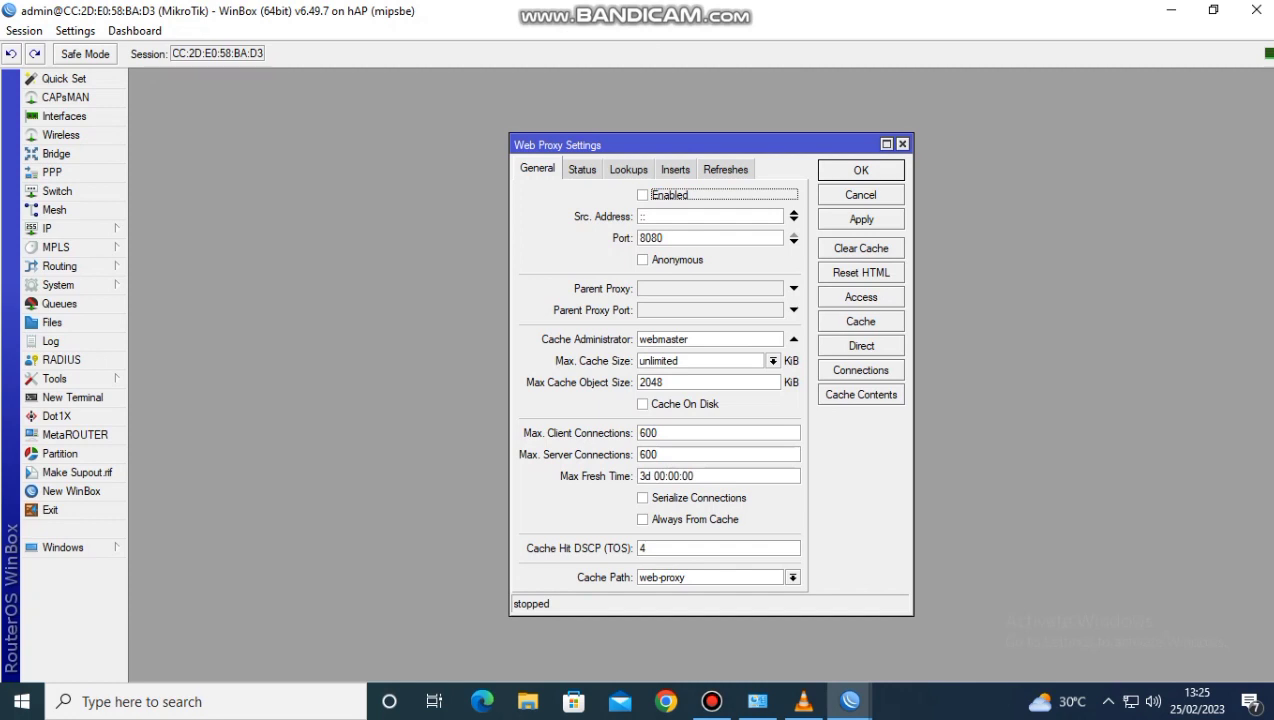
pyautogui.click(643, 404)
# Replace the web proxy's cache administrator with the administrator's e-mail address and apply the settings
pyautogui.moveTo(690, 339); pyautogui.dragTo(637, 339)
pyautogui.press('BackSpace')
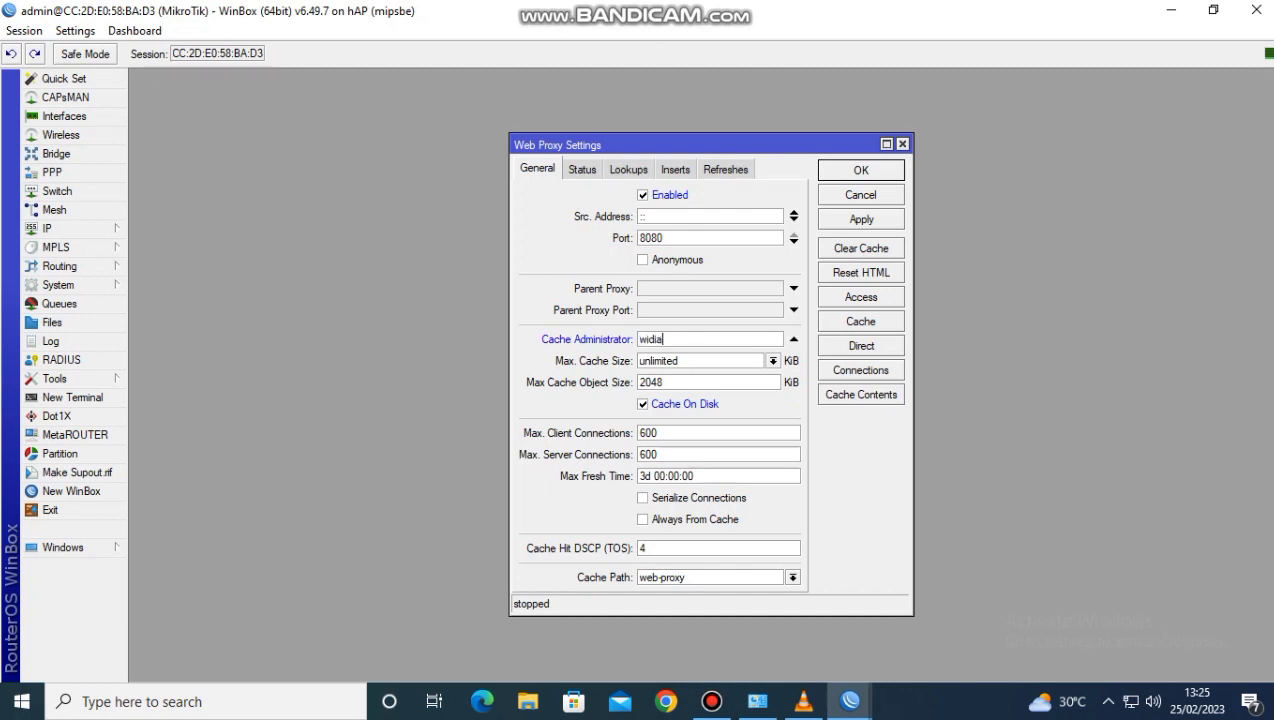
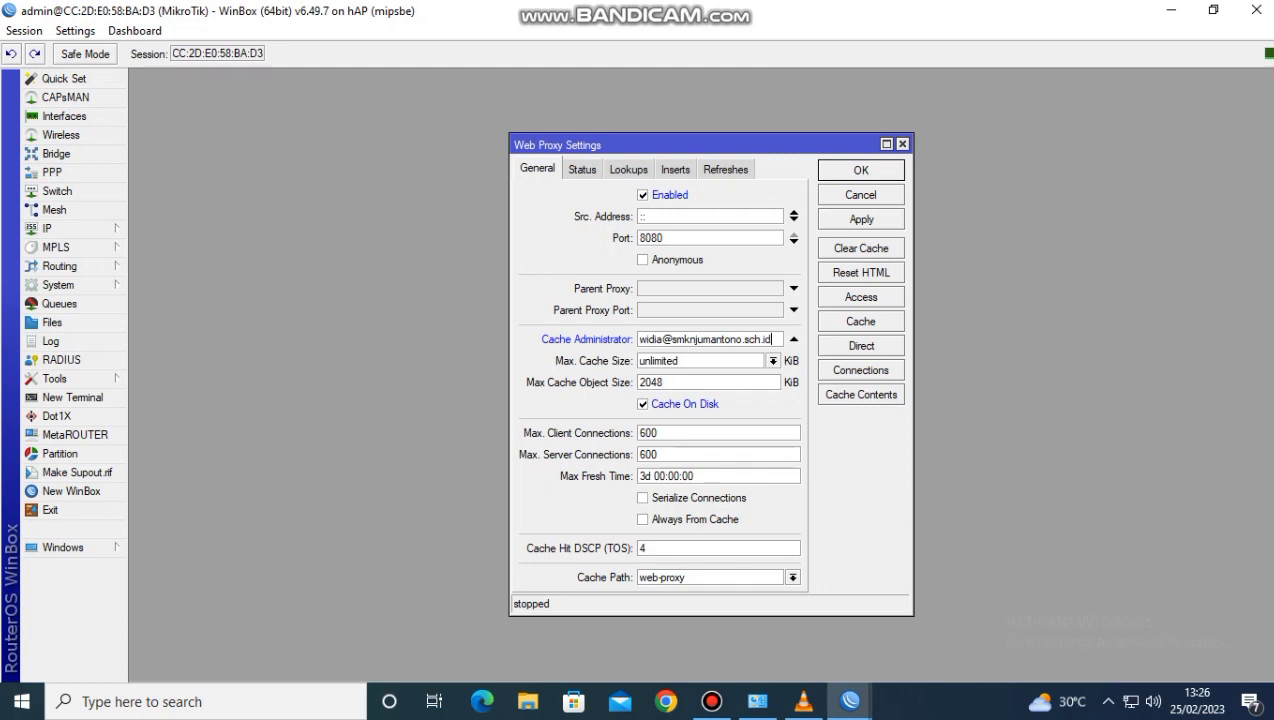
pyautogui.click(861, 219)
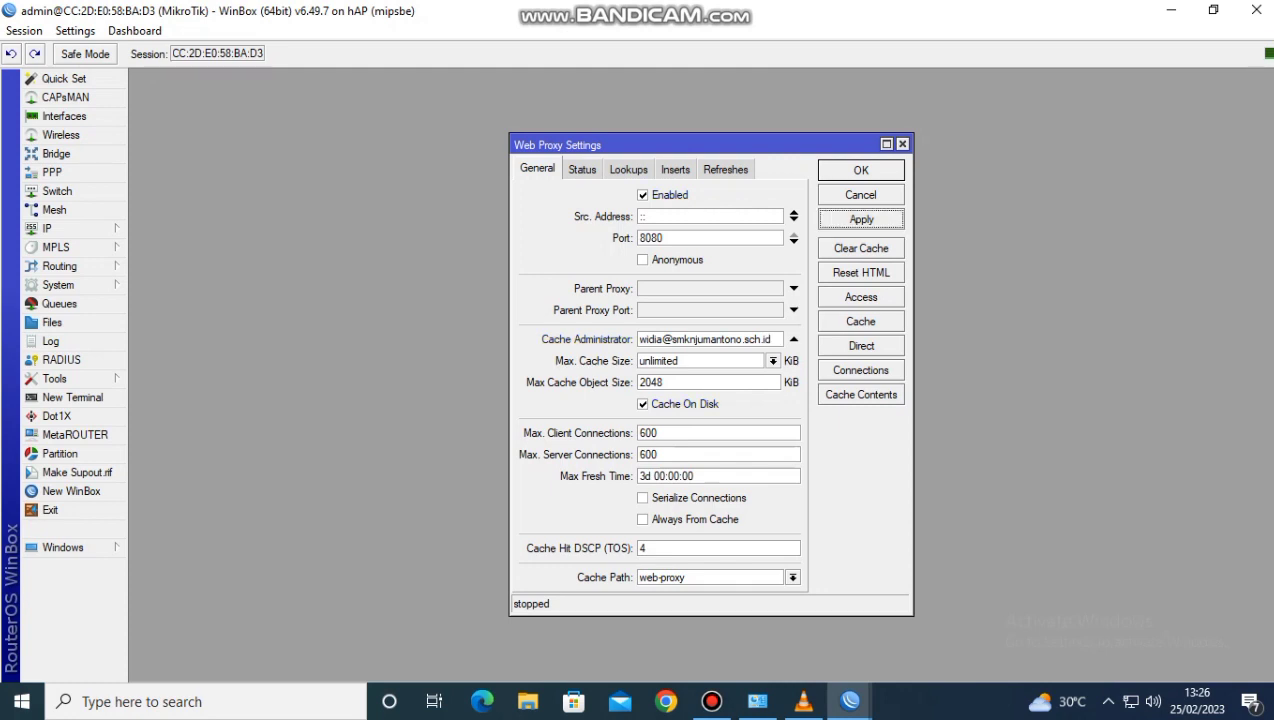
# Create a first web proxy access rule with source address 192.168.200.1/24
pyautogui.click(861, 297)
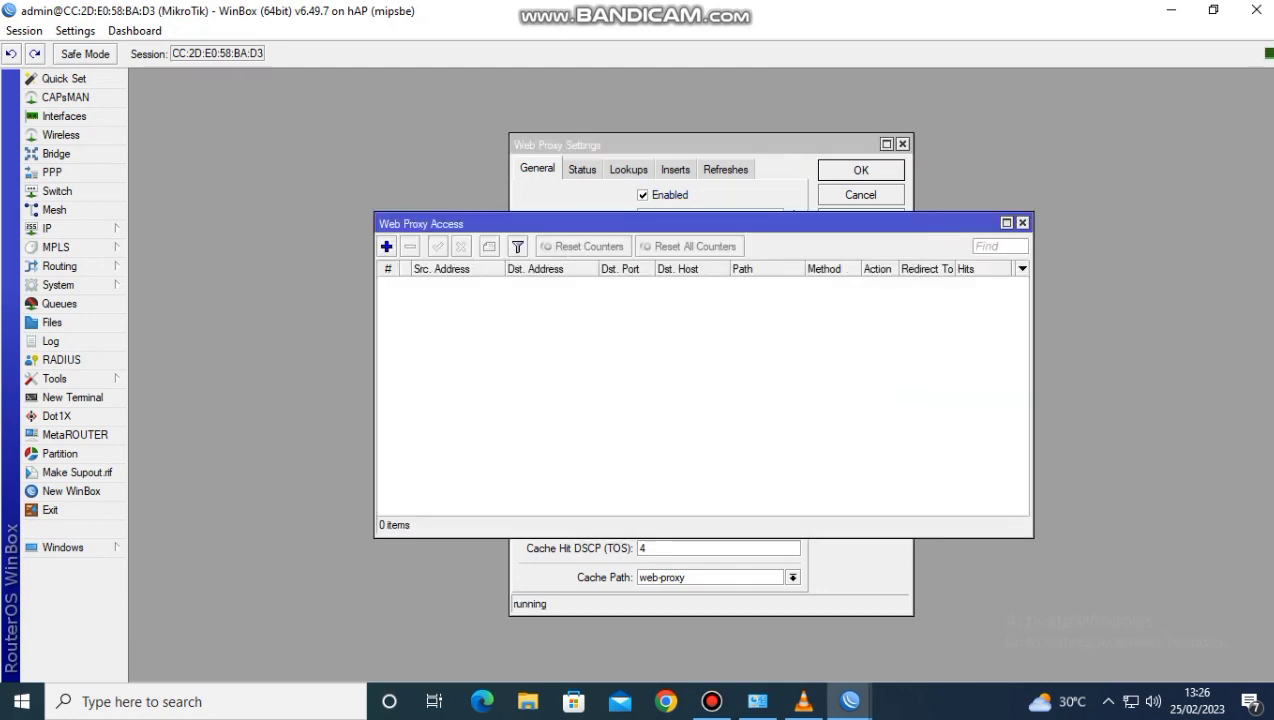
pyautogui.click(386, 246)
pyautogui.write('192.168.200.1/24')
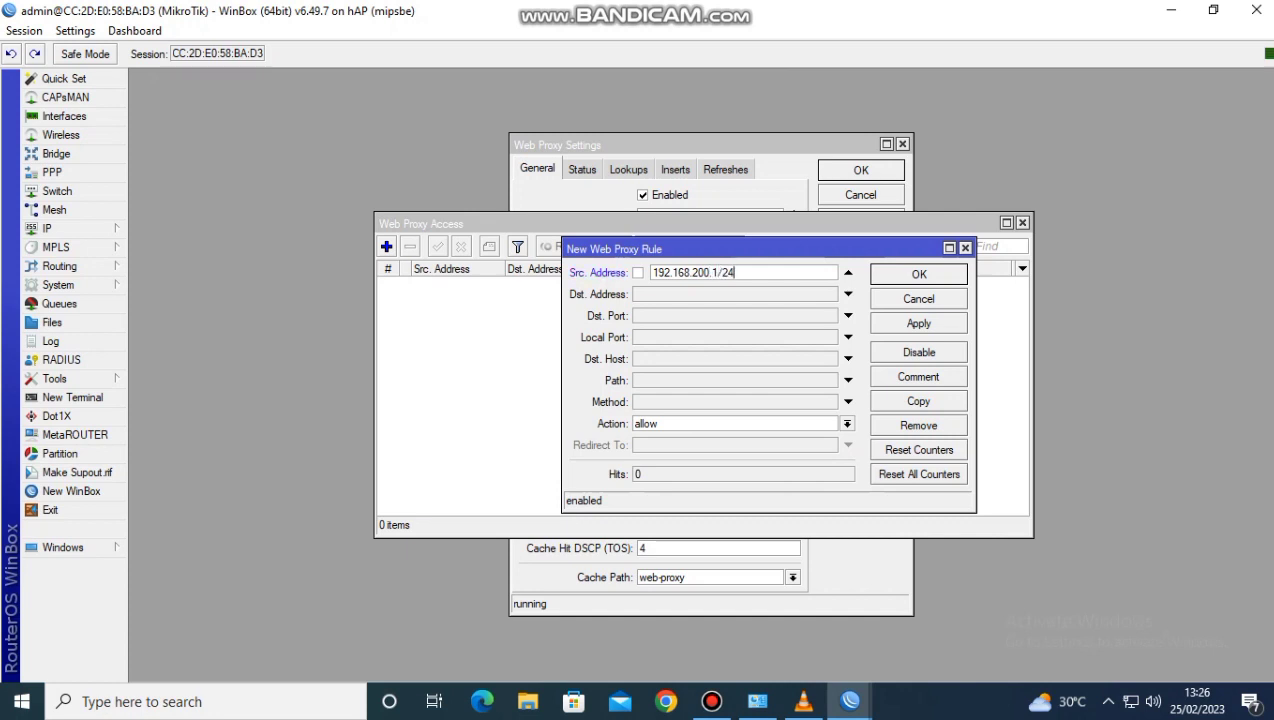
# Set the new proxy rule to deny the path *.mp3* and save it
pyautogui.click(848, 381)
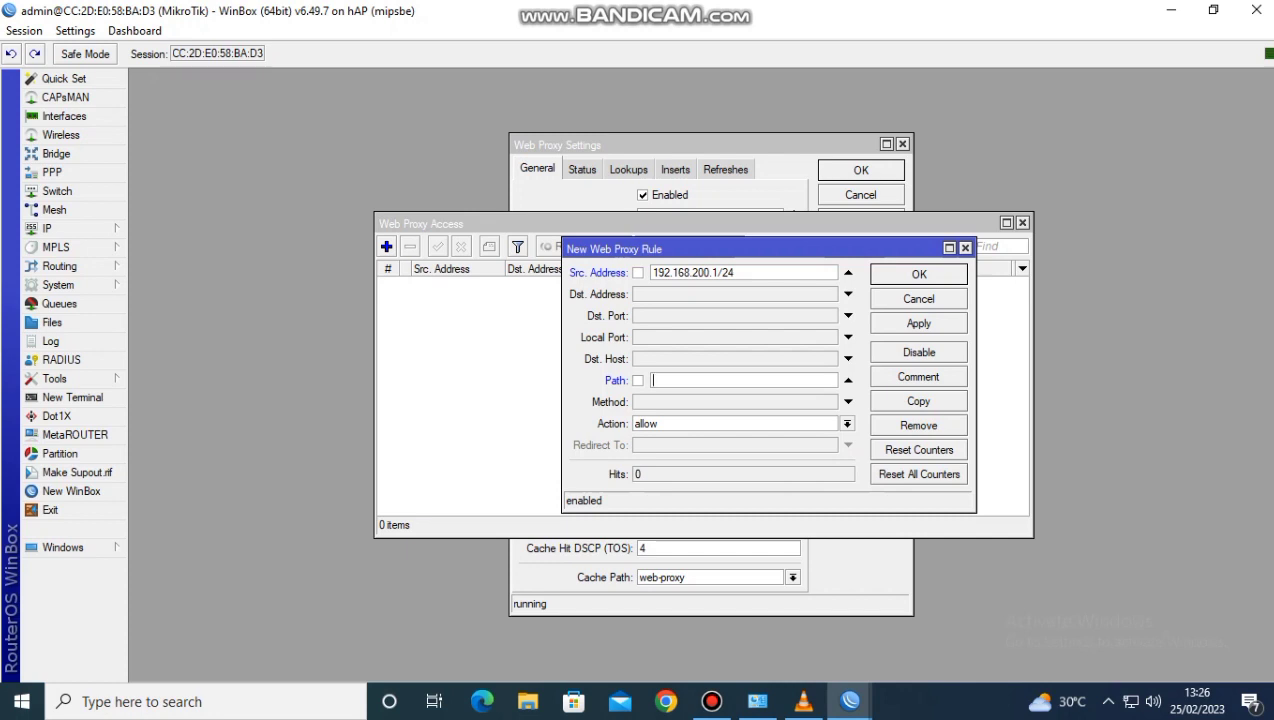
pyautogui.write('*.mp3*')
pyautogui.click(847, 424)
pyautogui.click(735, 451)
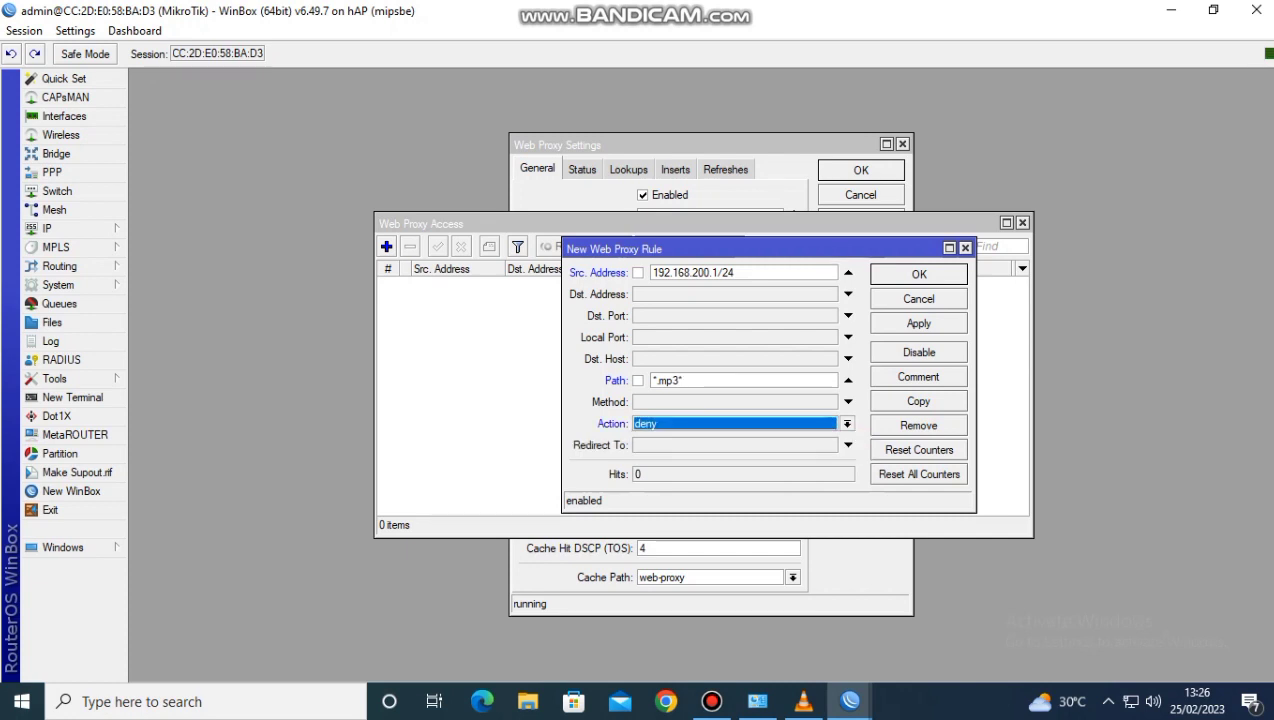
pyautogui.click(918, 323)
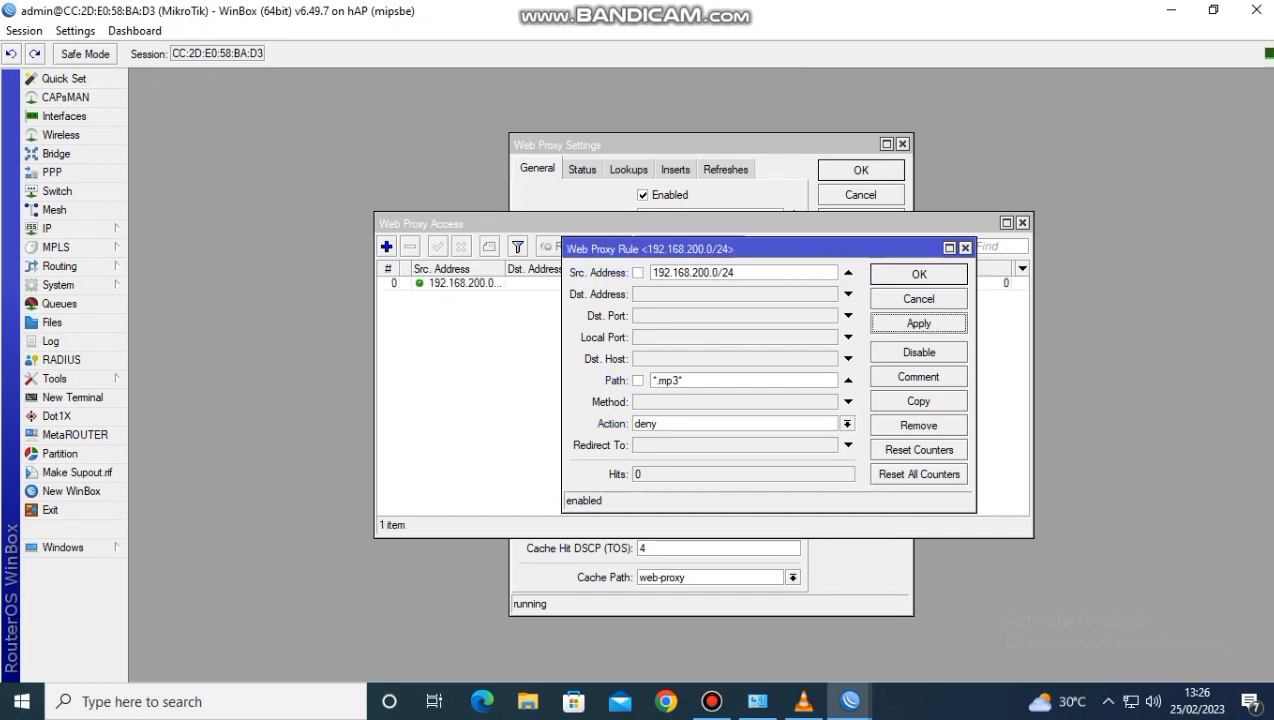
pyautogui.click(919, 274)
# Add a second web proxy access rule with source address 192.168.200.1/24
pyautogui.click(386, 246)
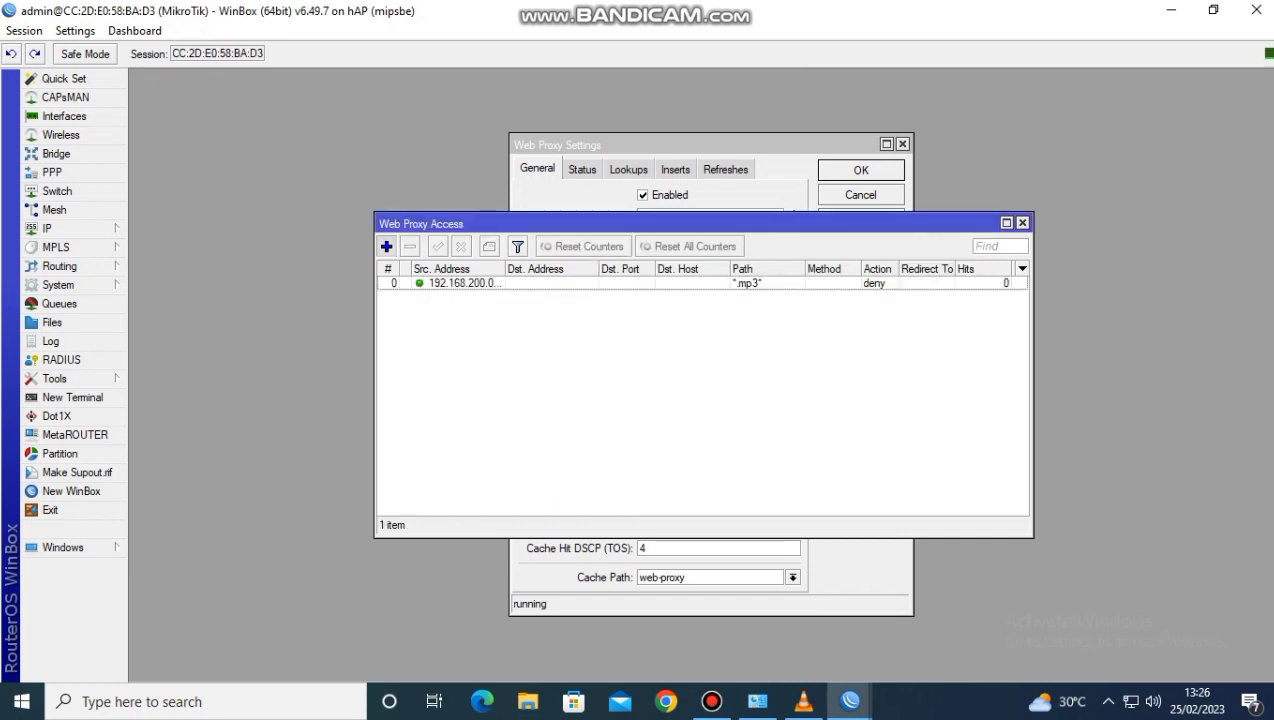
pyautogui.click(848, 272)
pyautogui.write('1')
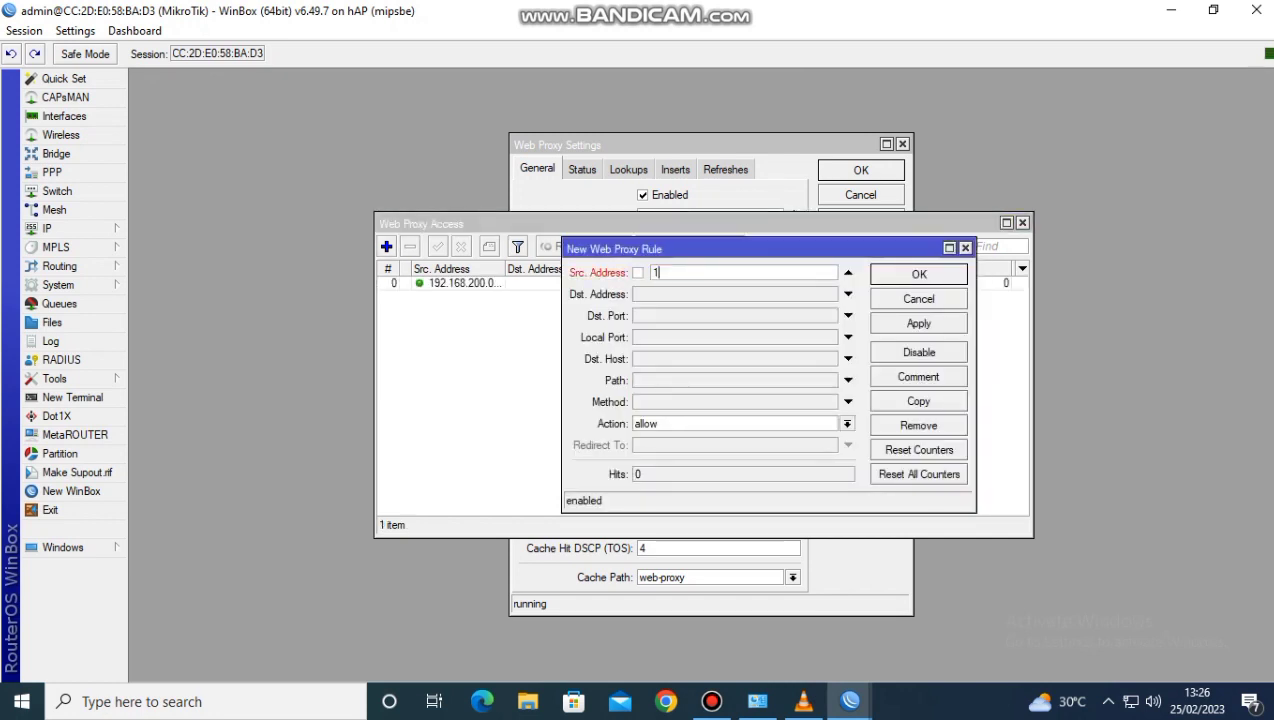
pyautogui.write('92.168')
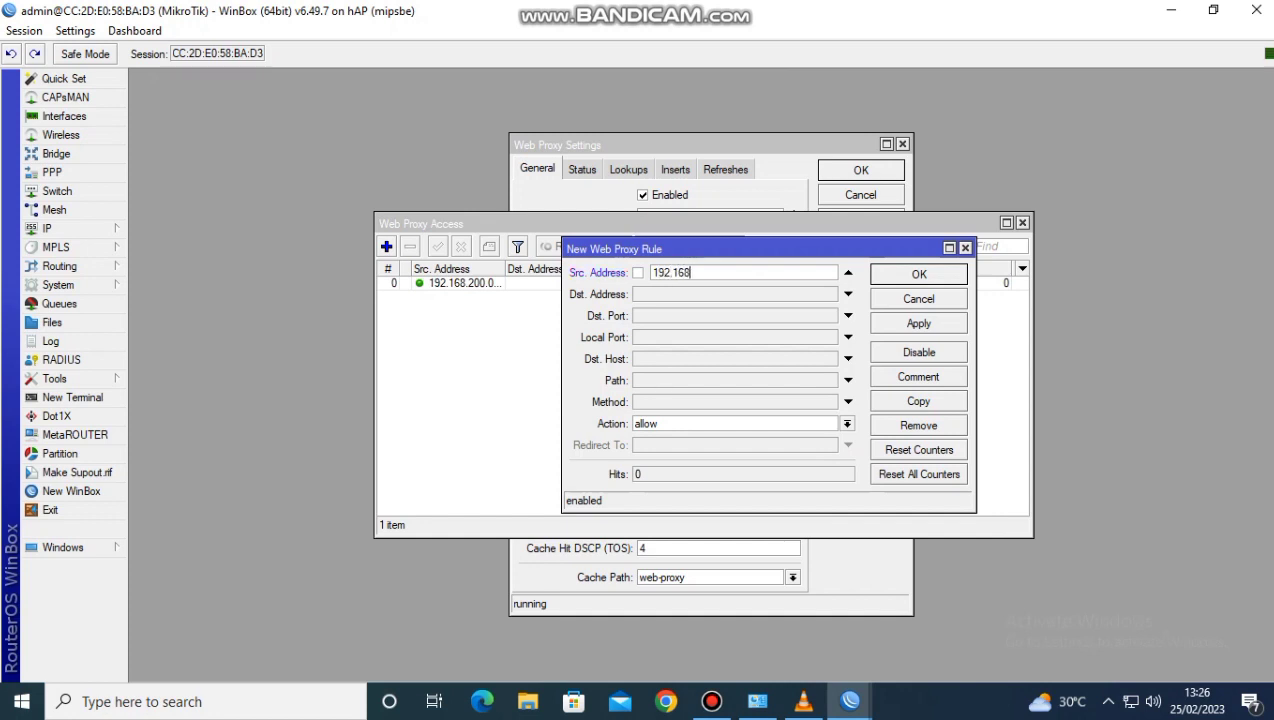
pyautogui.write('.200.1/24')
# Set the second proxy rule's path to *.mkv* and its action to deny, and save it
pyautogui.click(735, 380)
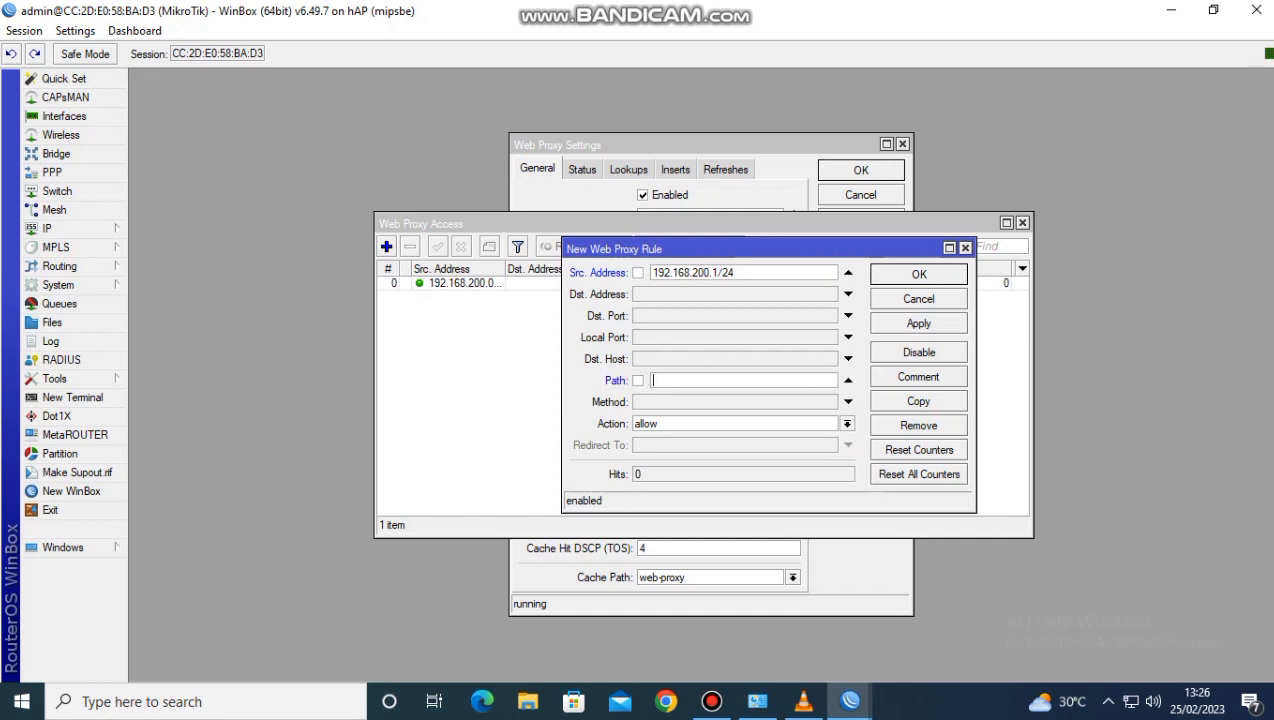
pyautogui.write('*.mkv*')
pyautogui.click(847, 424)
pyautogui.click(735, 450)
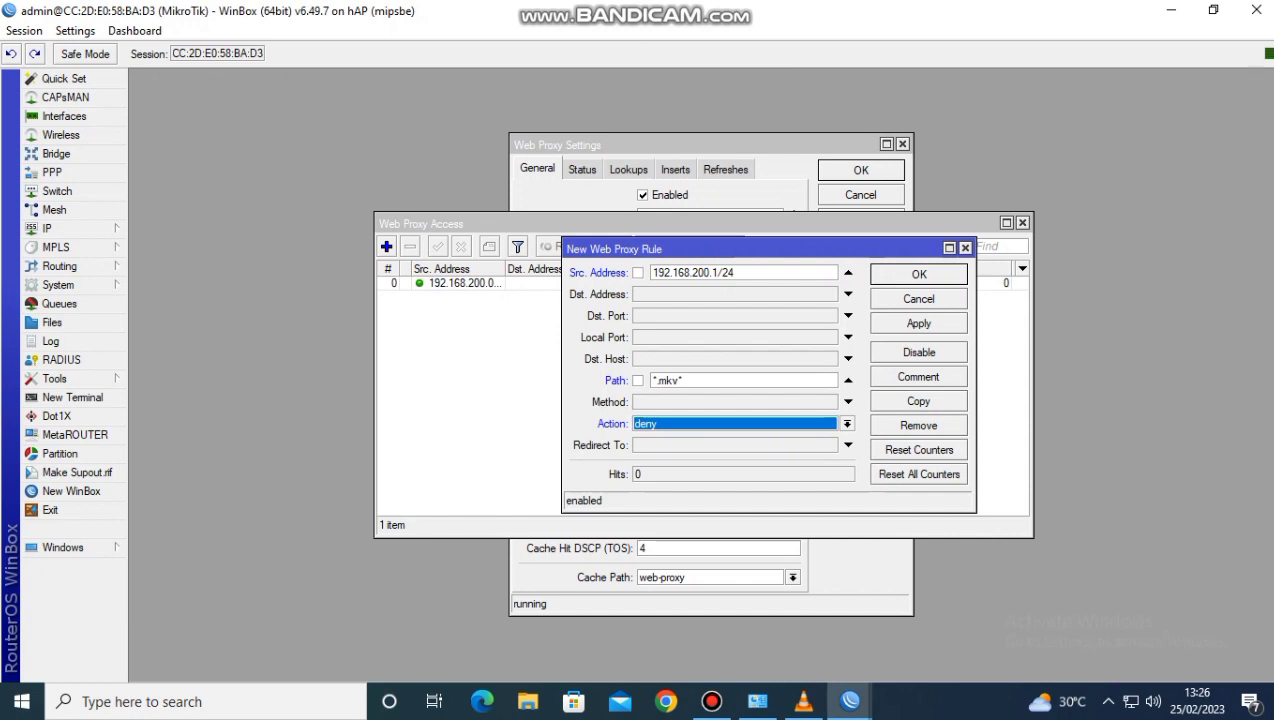
pyautogui.click(918, 324)
pyautogui.click(918, 274)
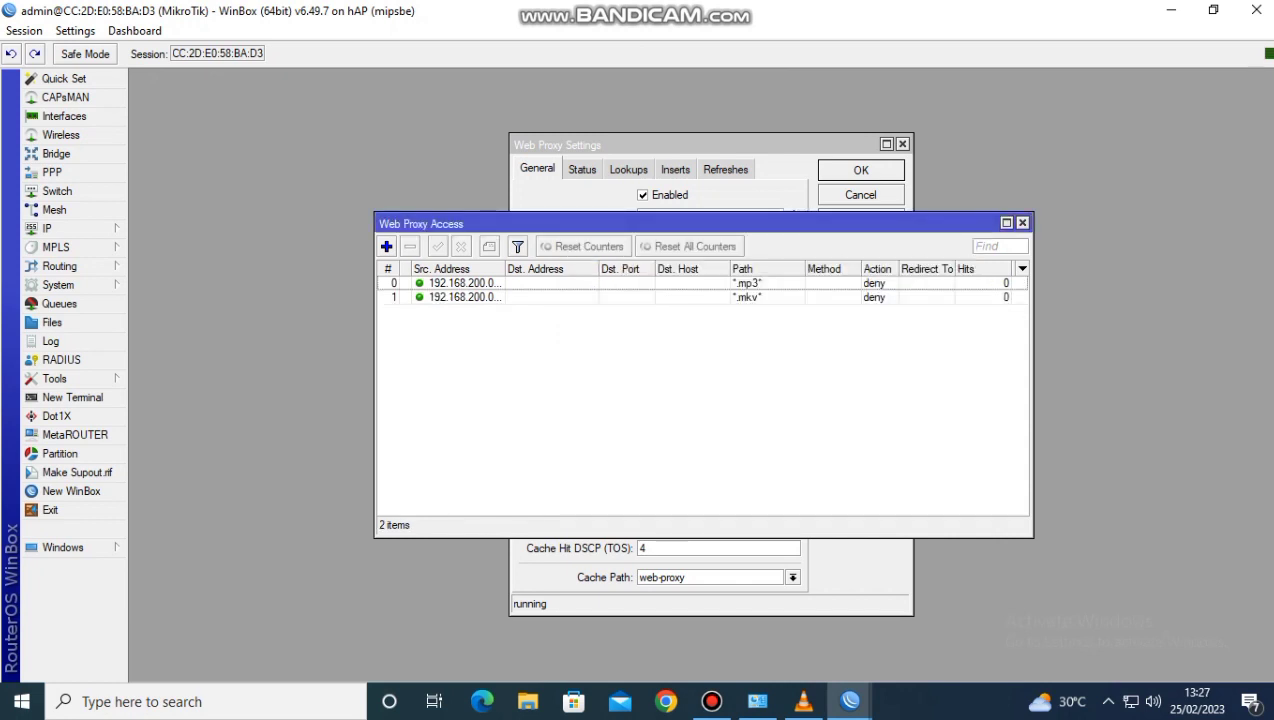
# Add a third web proxy access rule with source address 192.168.200.1/24
pyautogui.click(387, 247)
pyautogui.write('192.168')
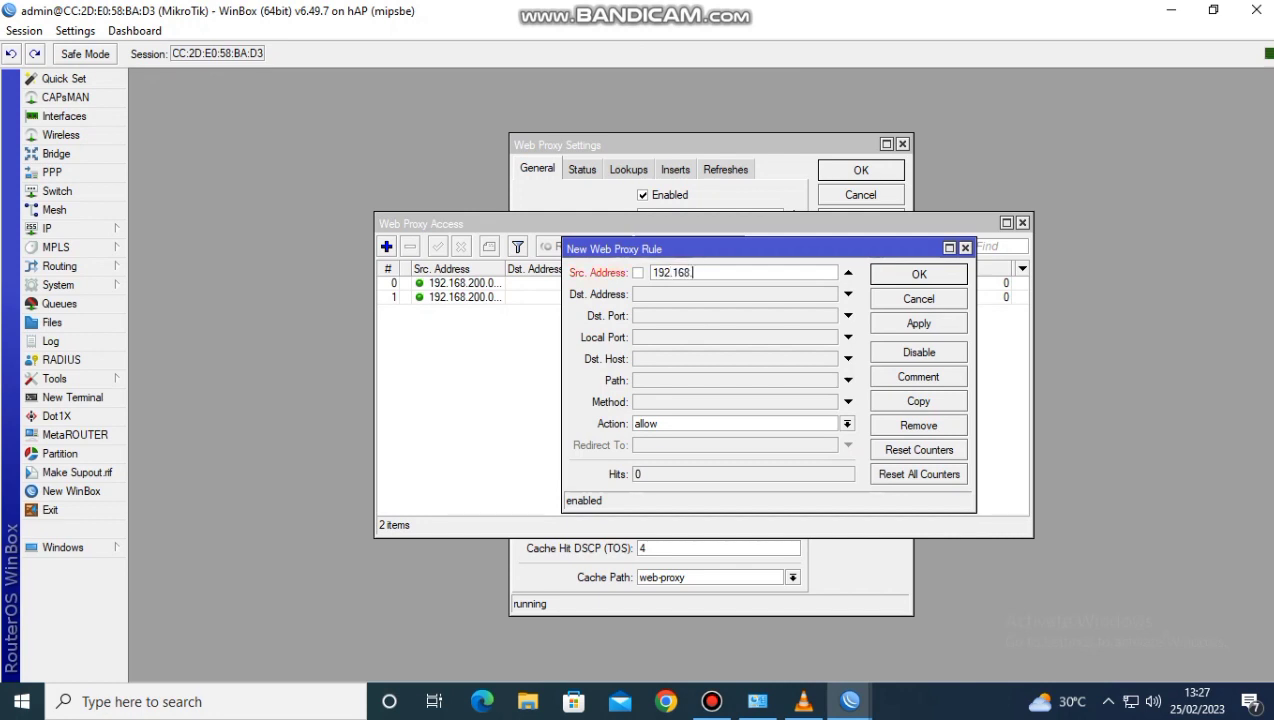
pyautogui.write('.200.1/24')
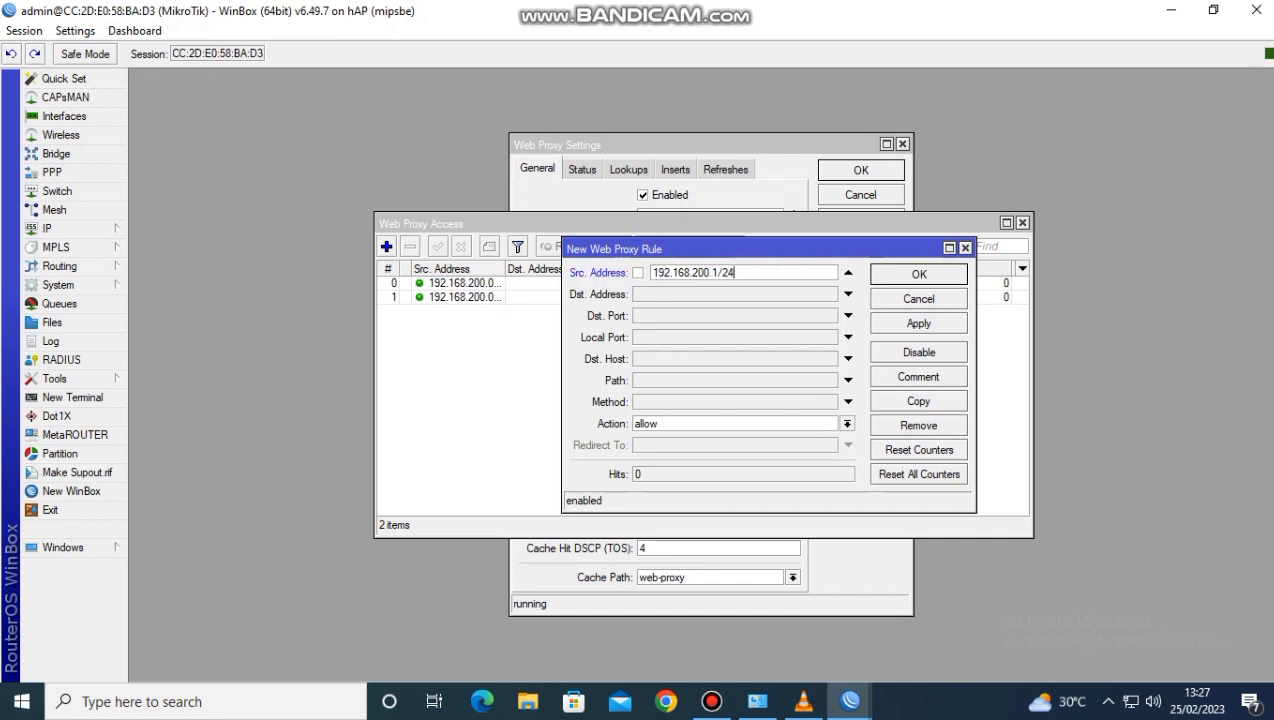
pyautogui.click(735, 359)
pyautogui.write('ww')
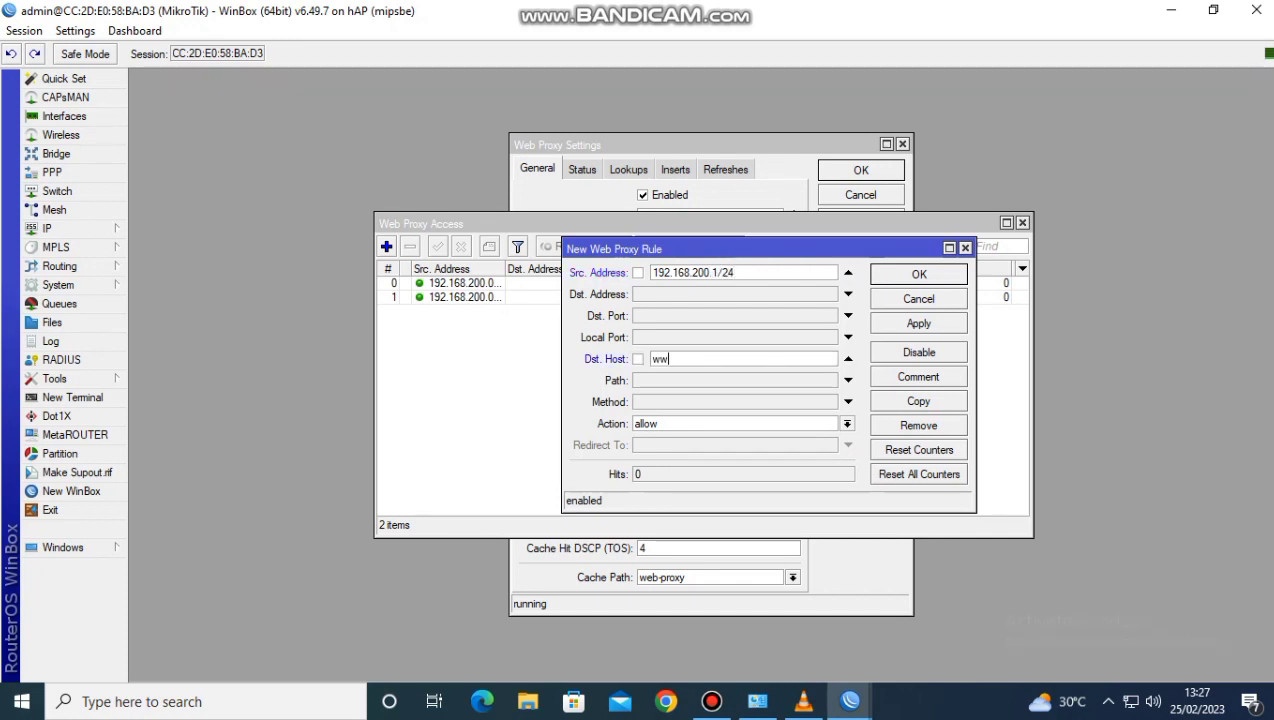
pyautogui.write('w.linux.org')
pyautogui.click(847, 424)
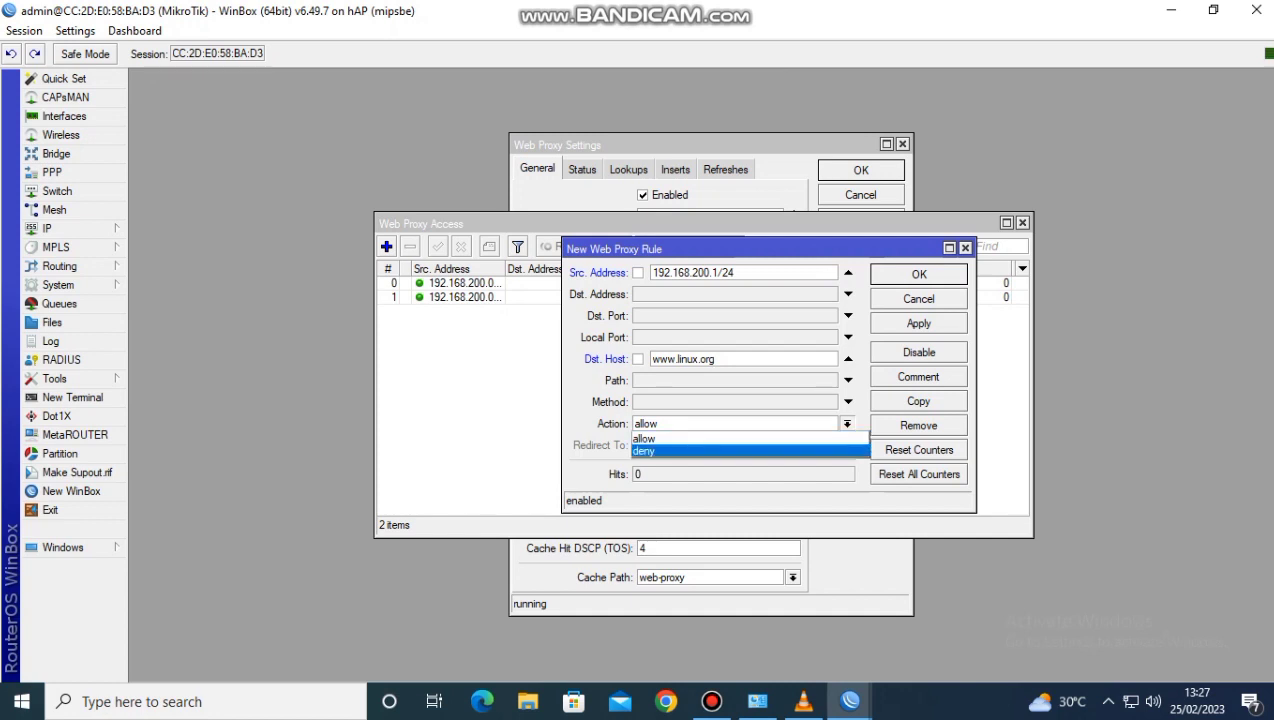
pyautogui.click(740, 451)
pyautogui.click(919, 323)
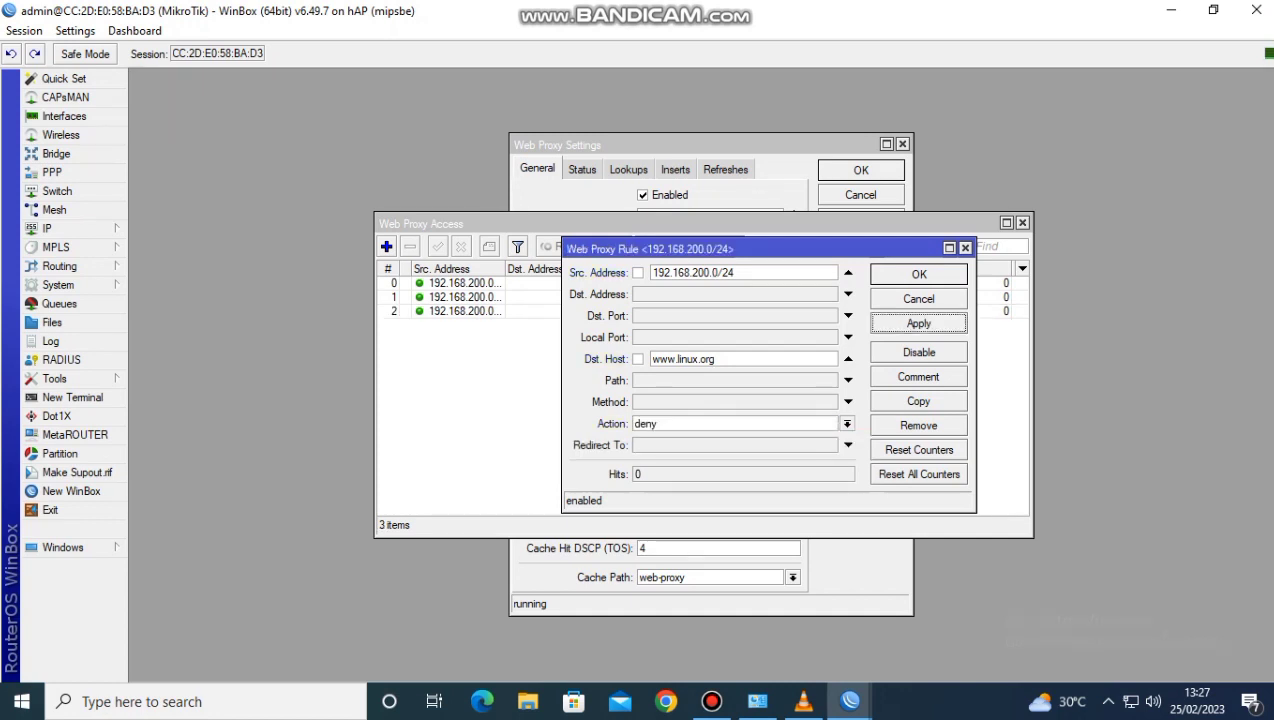
pyautogui.click(919, 274)
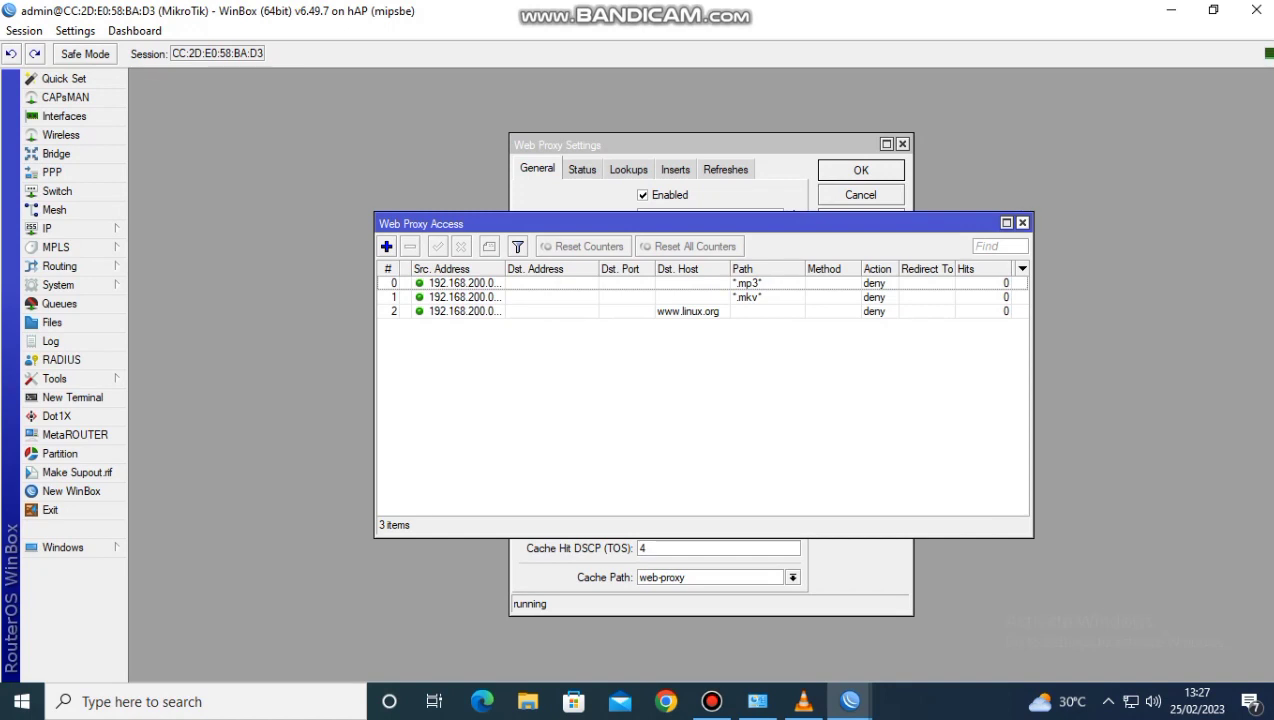
pyautogui.click(1022, 222)
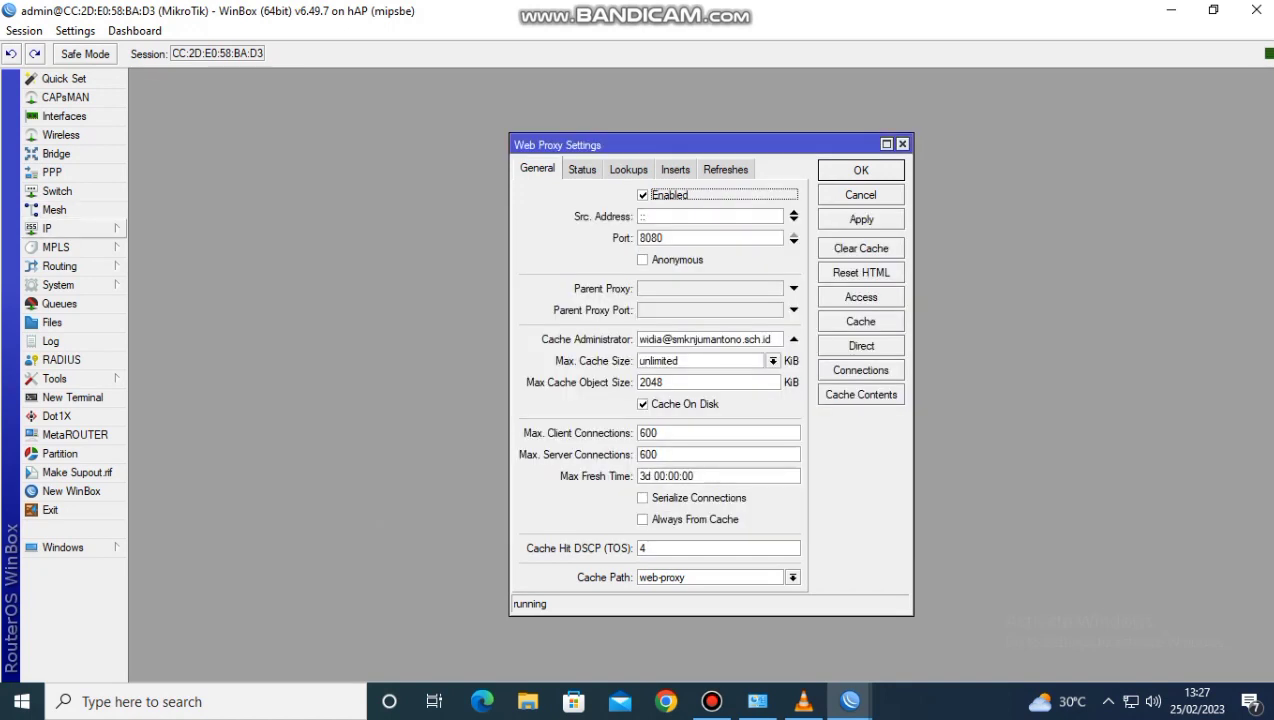
# Add a firewall NAT rule on the dstnat chain for protocol 6 (tcp) with destination port 80
pyautogui.click(60, 228)
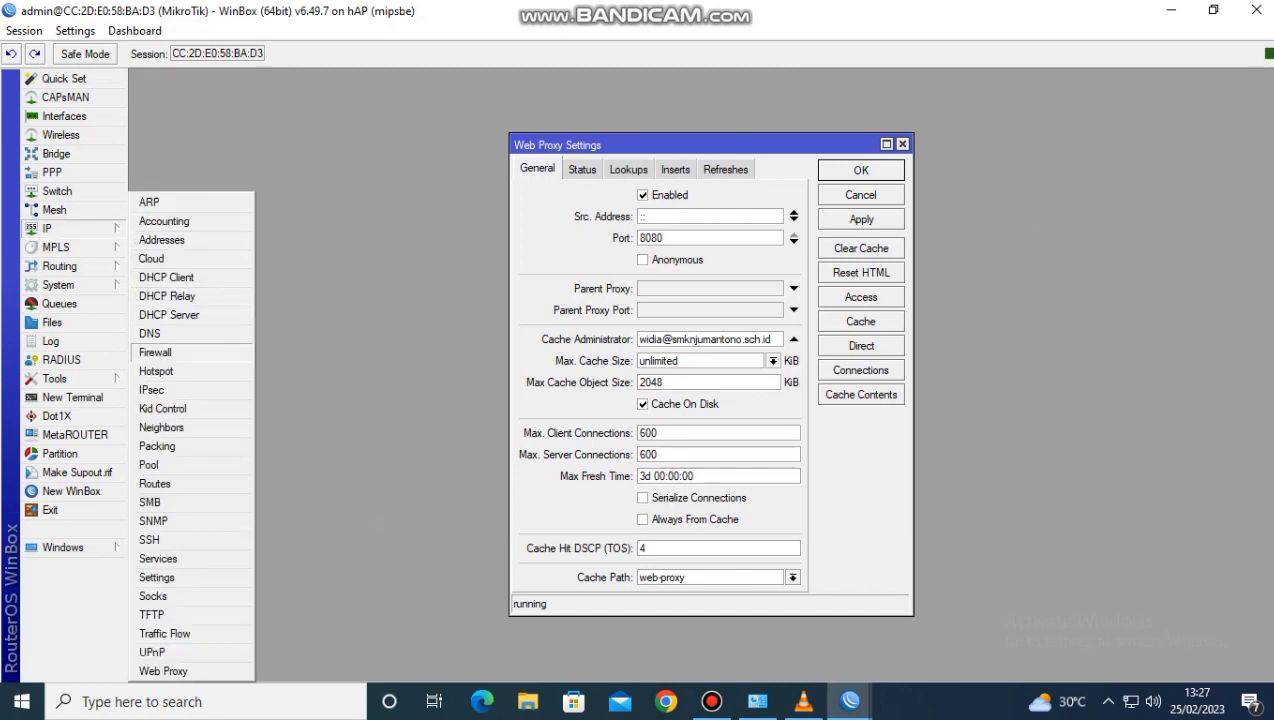
pyautogui.click(165, 350)
pyautogui.click(376, 105)
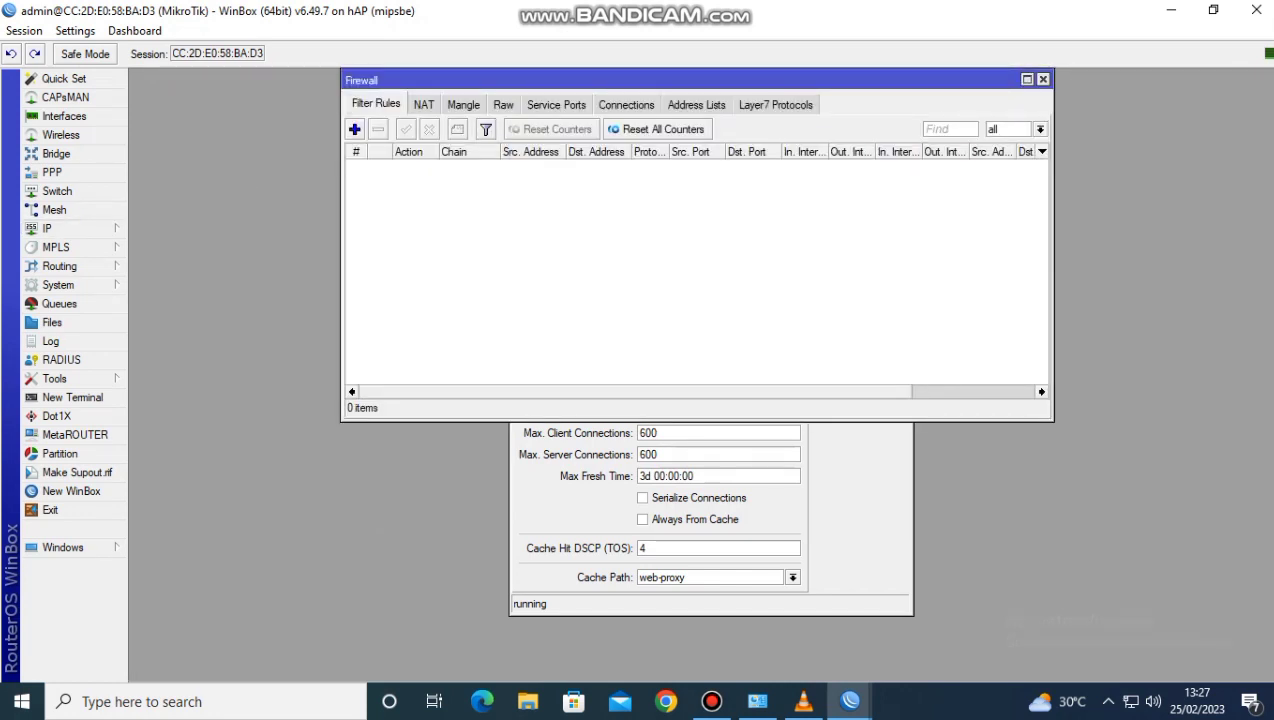
pyautogui.click(424, 104)
pyautogui.click(354, 129)
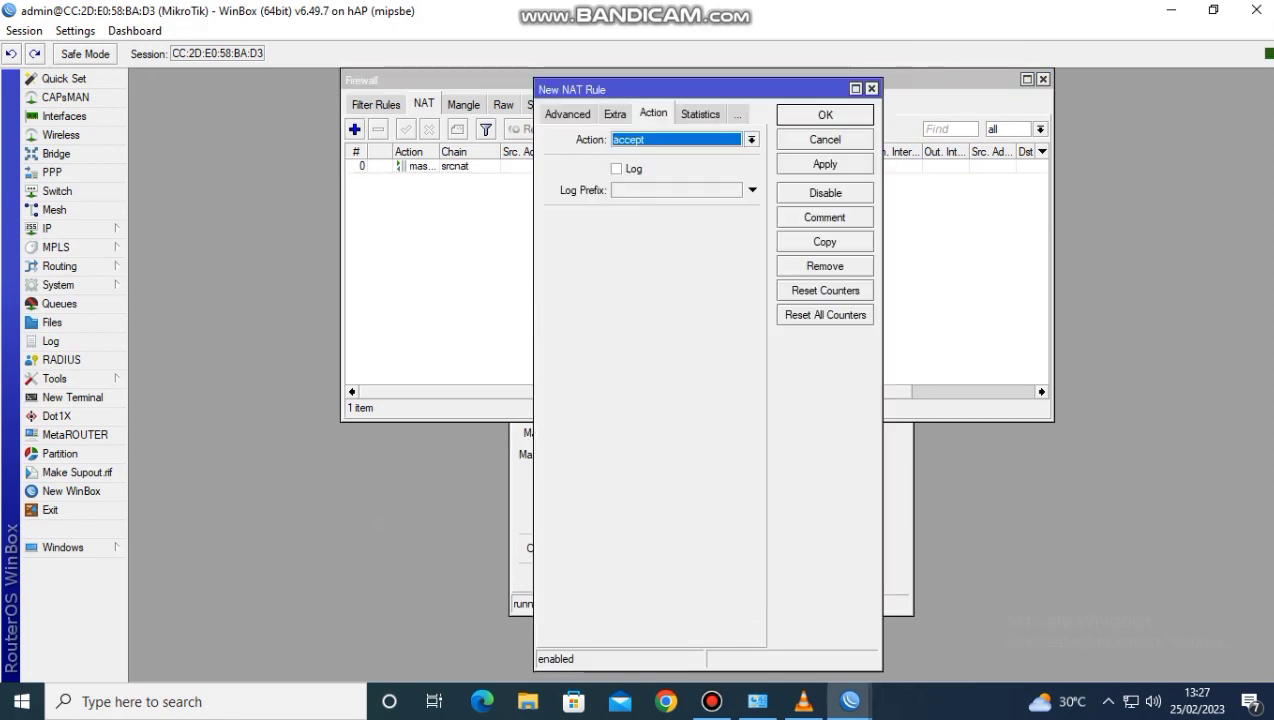
pyautogui.click(567, 114)
pyautogui.click(563, 114)
pyautogui.click(752, 140)
pyautogui.click(644, 155)
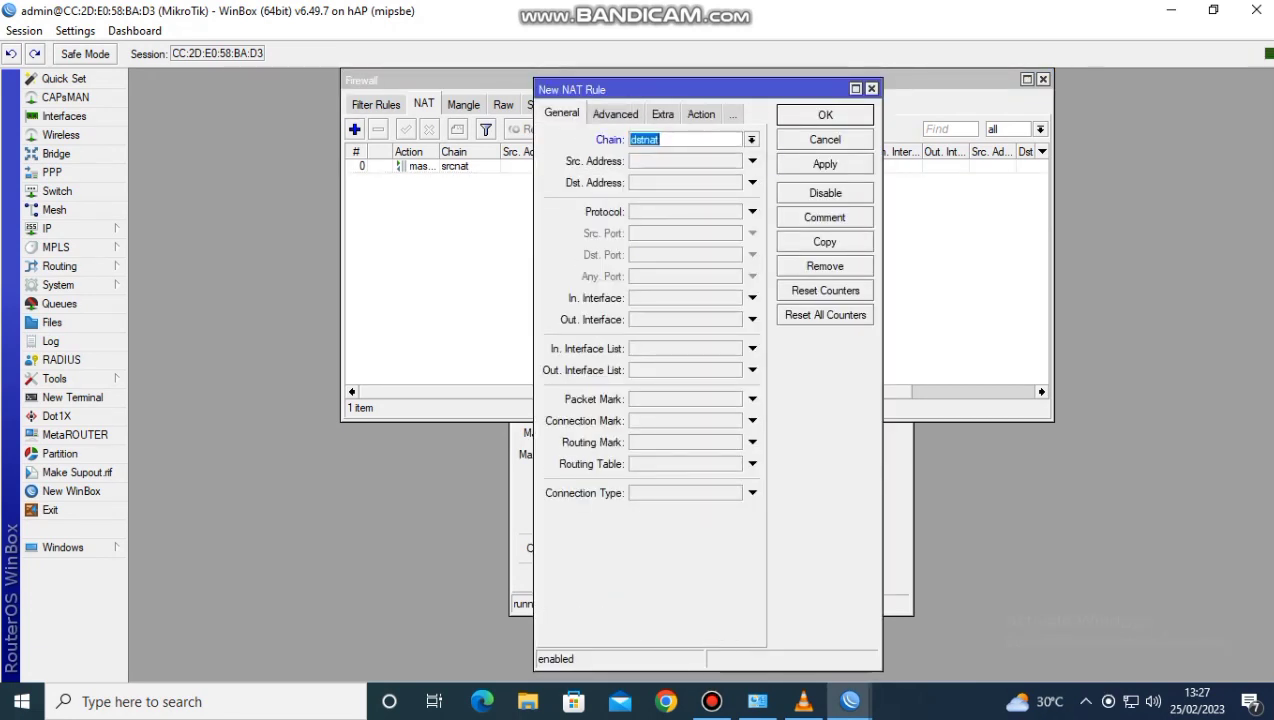
pyautogui.click(660, 212)
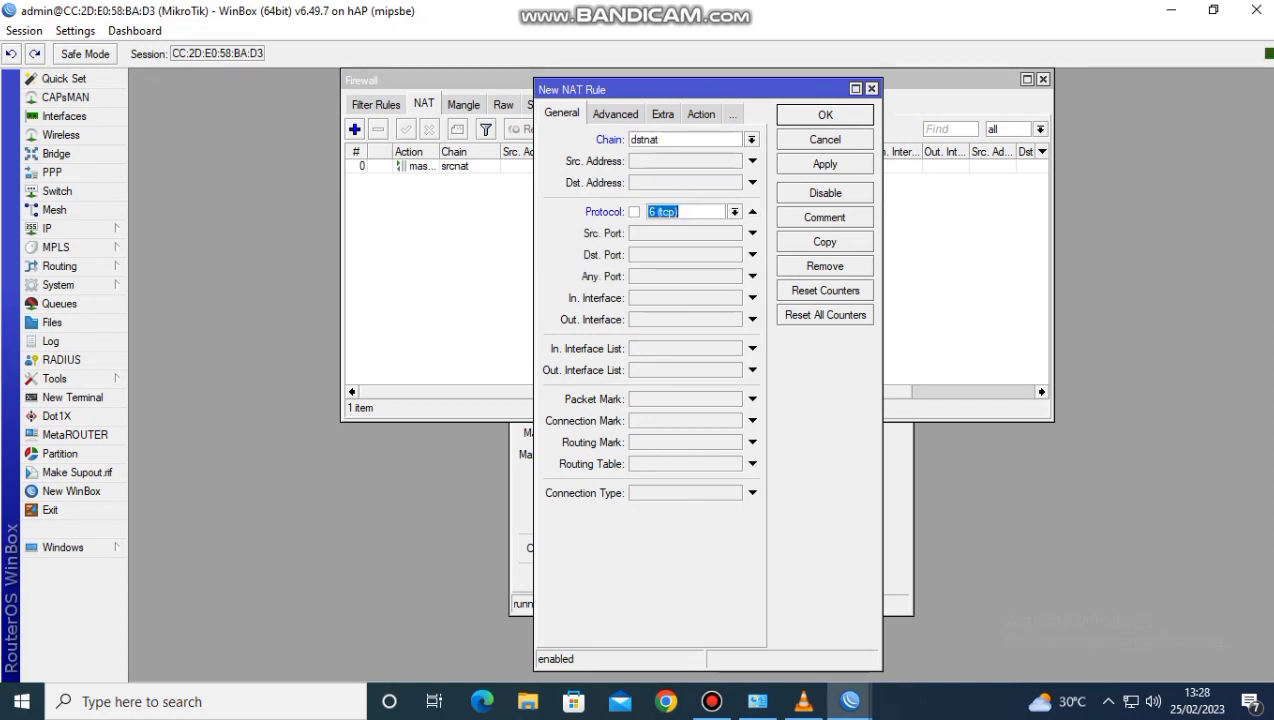
pyautogui.click(672, 255)
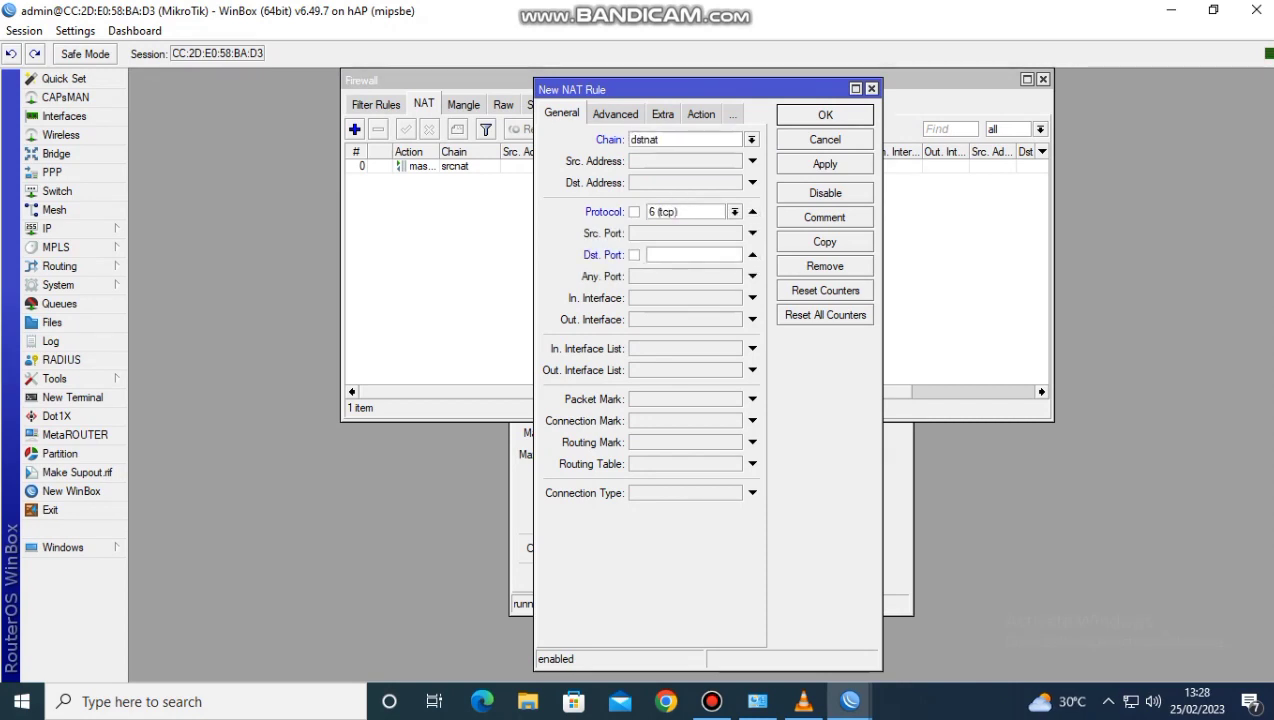
pyautogui.write('80')
# Set the NAT rule's action to redirect to port 8080 and save the rule
pyautogui.click(701, 114)
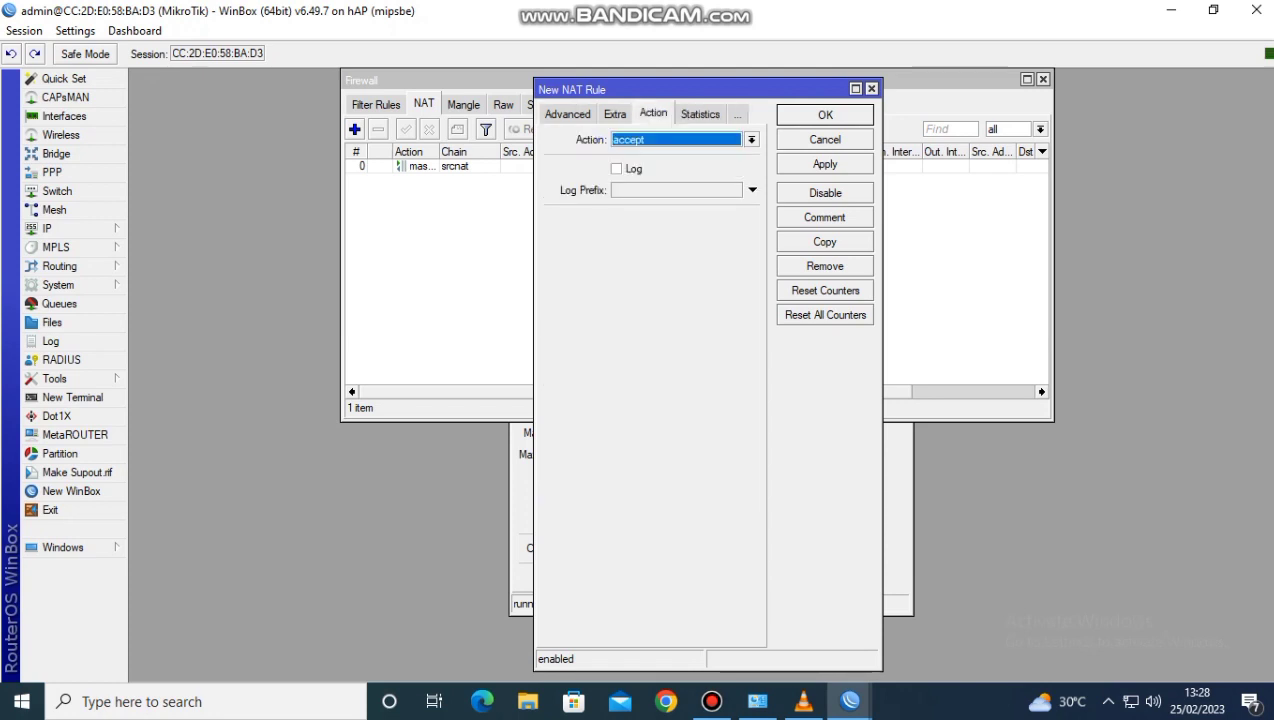
pyautogui.click(752, 140)
pyautogui.click(680, 263)
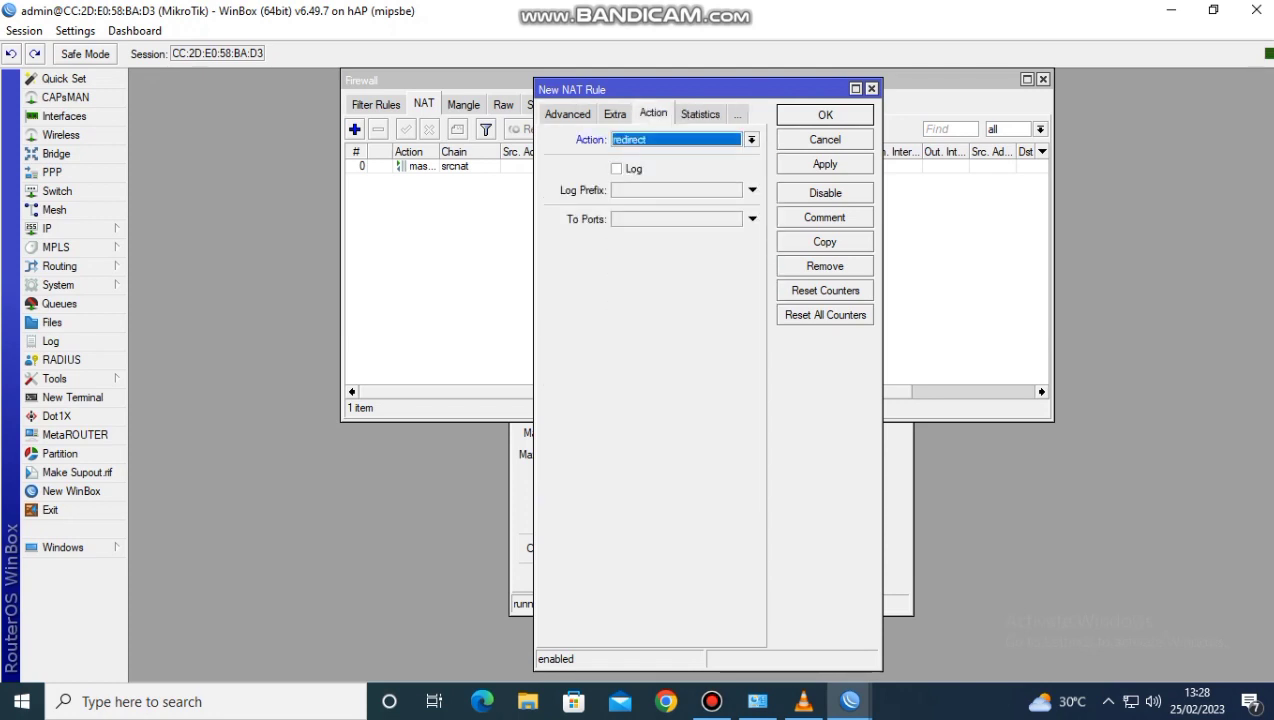
pyautogui.click(752, 219)
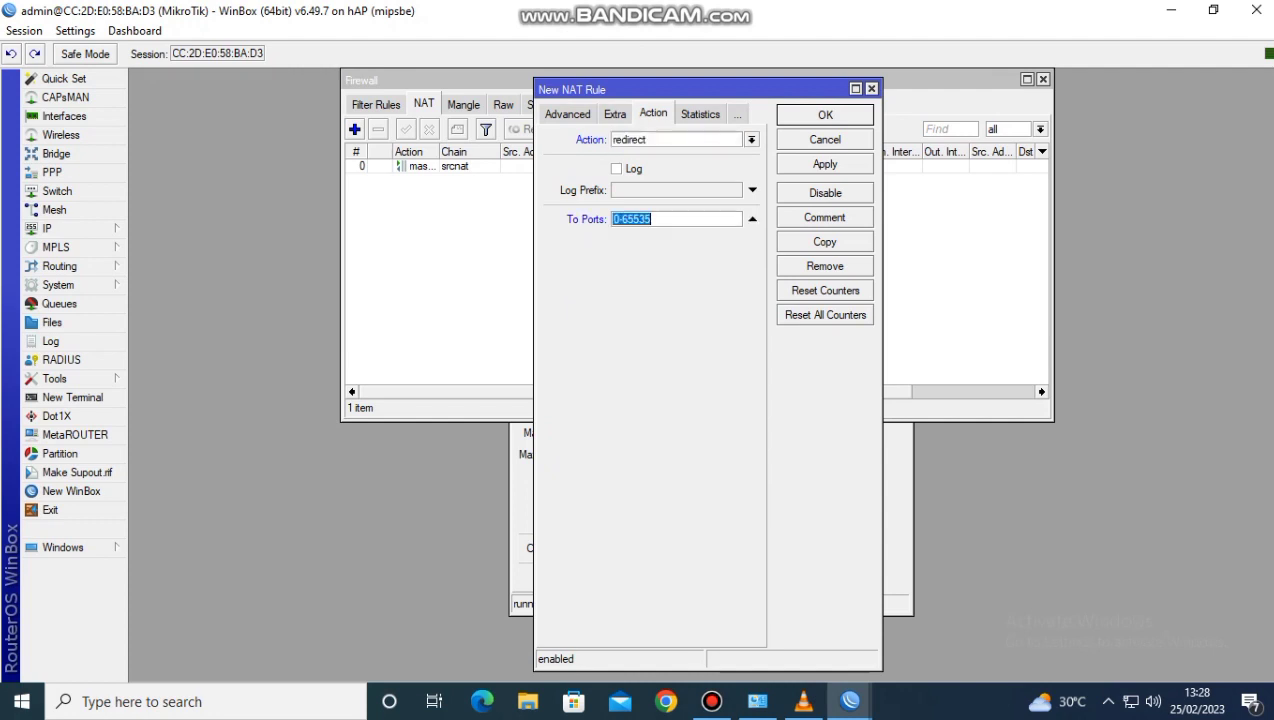
pyautogui.write('8080')
pyautogui.click(825, 164)
pyautogui.click(825, 114)
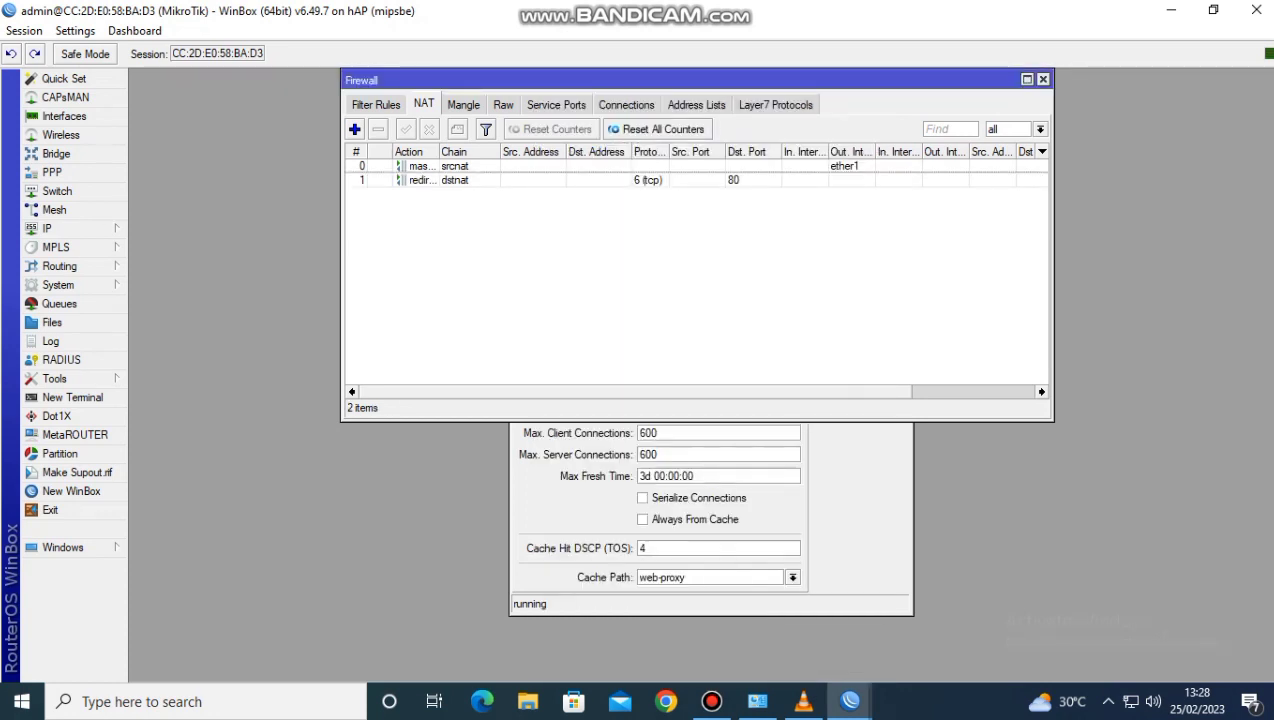
# Add a firewall filter rule on the input chain and enable its protocol match
pyautogui.click(376, 104)
pyautogui.click(354, 129)
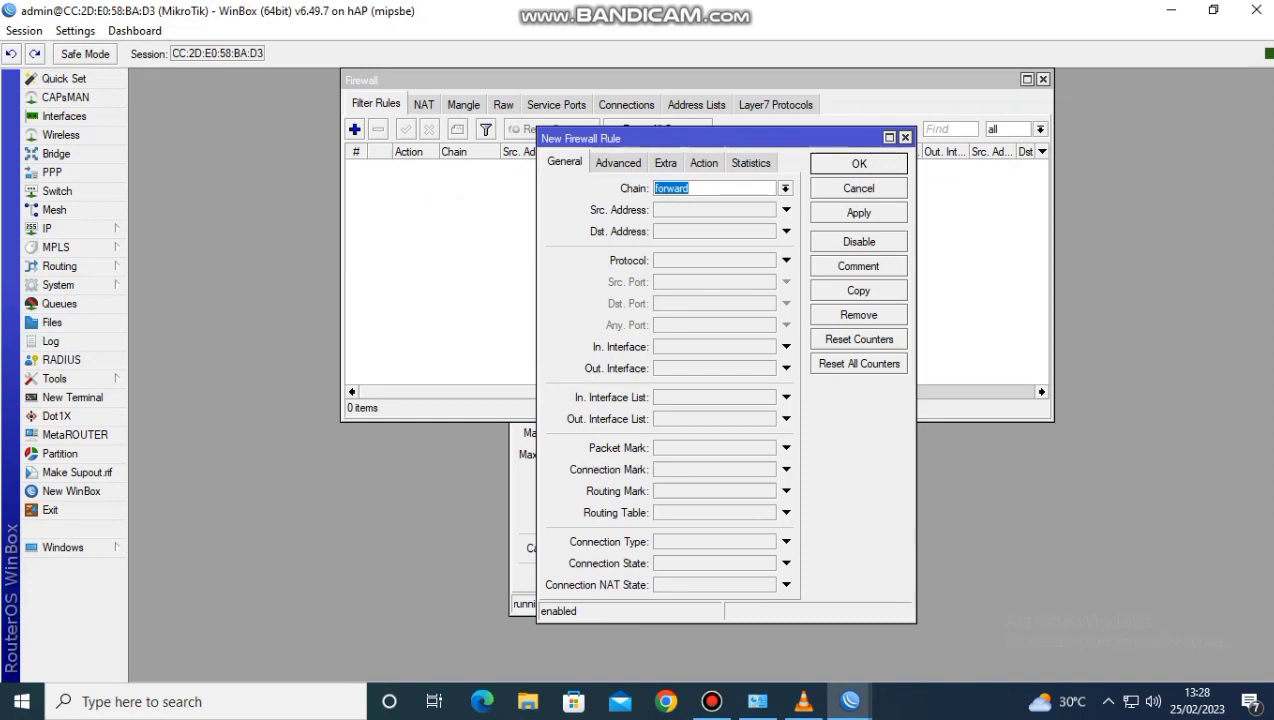
pyautogui.click(785, 188)
pyautogui.click(700, 215)
pyautogui.click(786, 260)
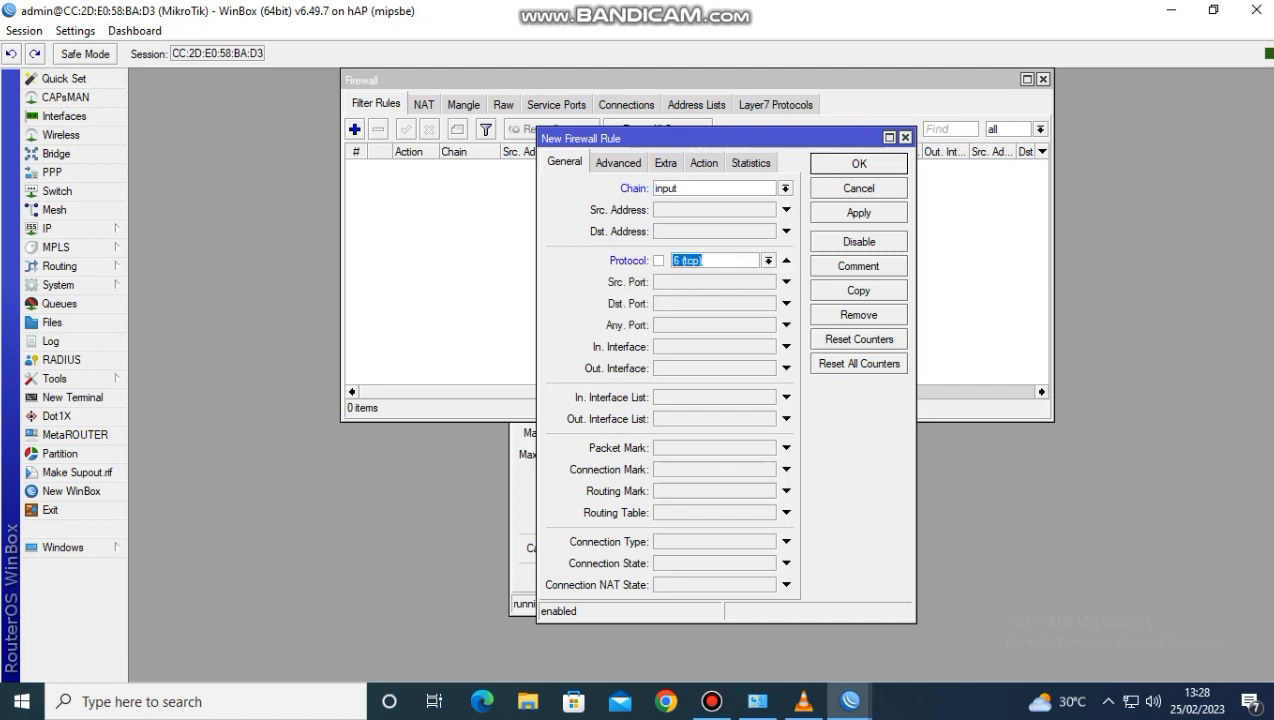
# Set the input rule's source address range to 192.168.100.2-192.168.100.50
pyautogui.click(786, 210)
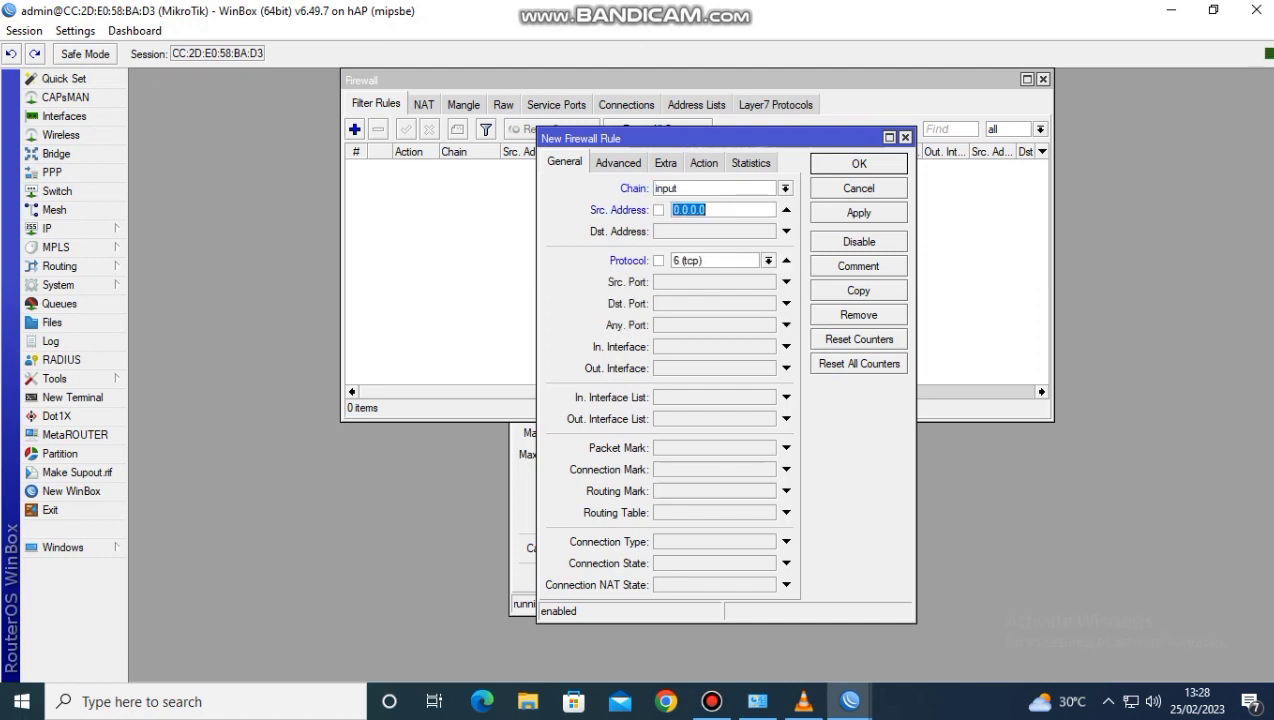
pyautogui.write('192.168.100.2-192.16')
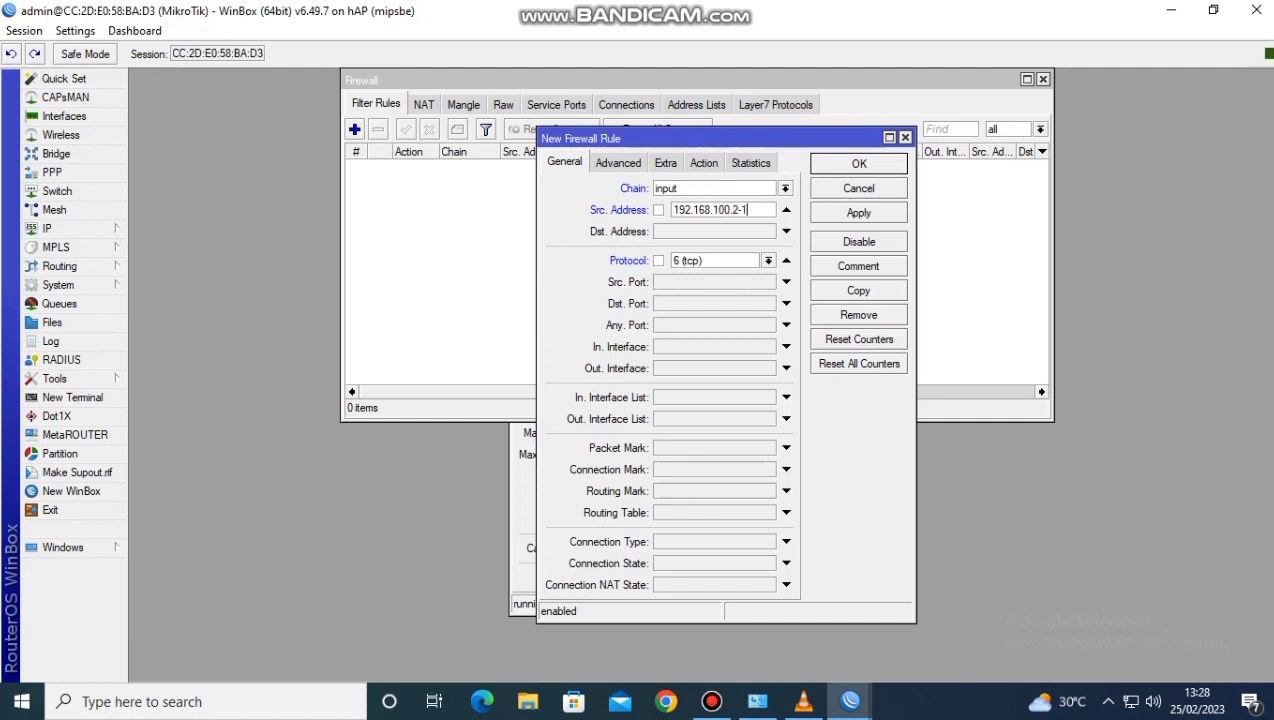
pyautogui.write('8.100.50')
# Set the input rule's protocol to icmp and its action to drop, and save the rule
pyautogui.click(768, 260)
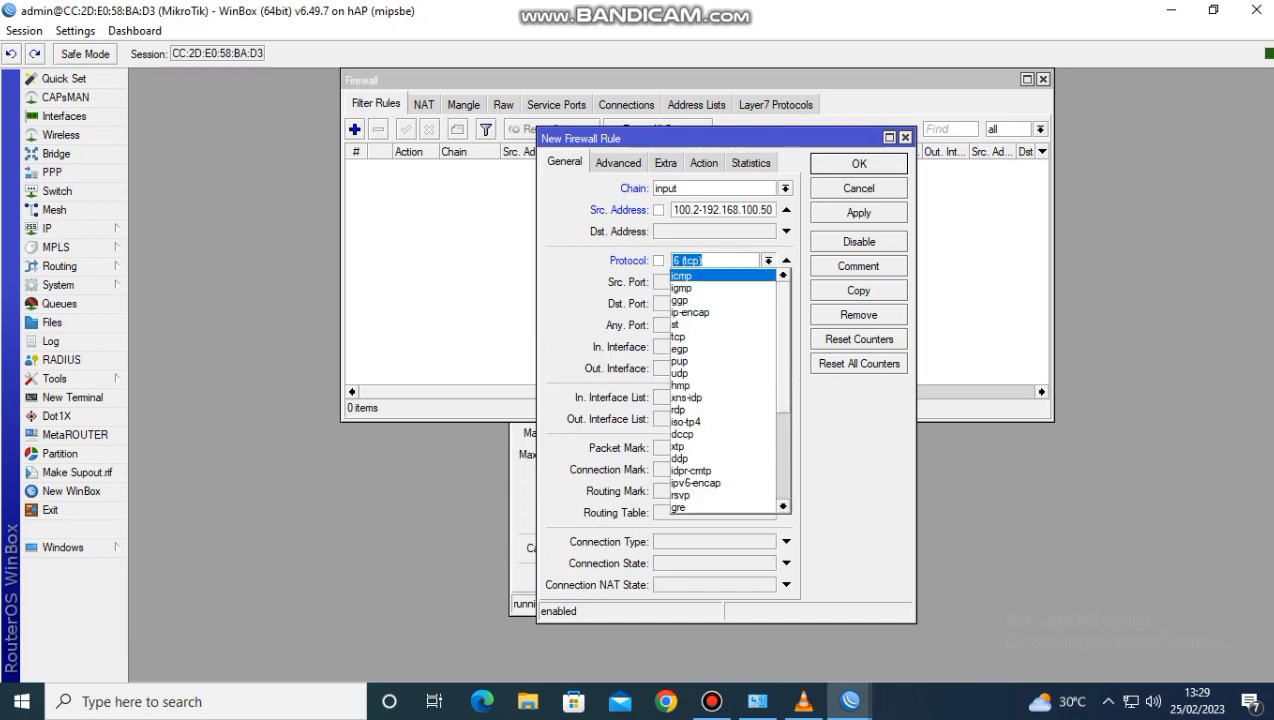
pyautogui.click(690, 276)
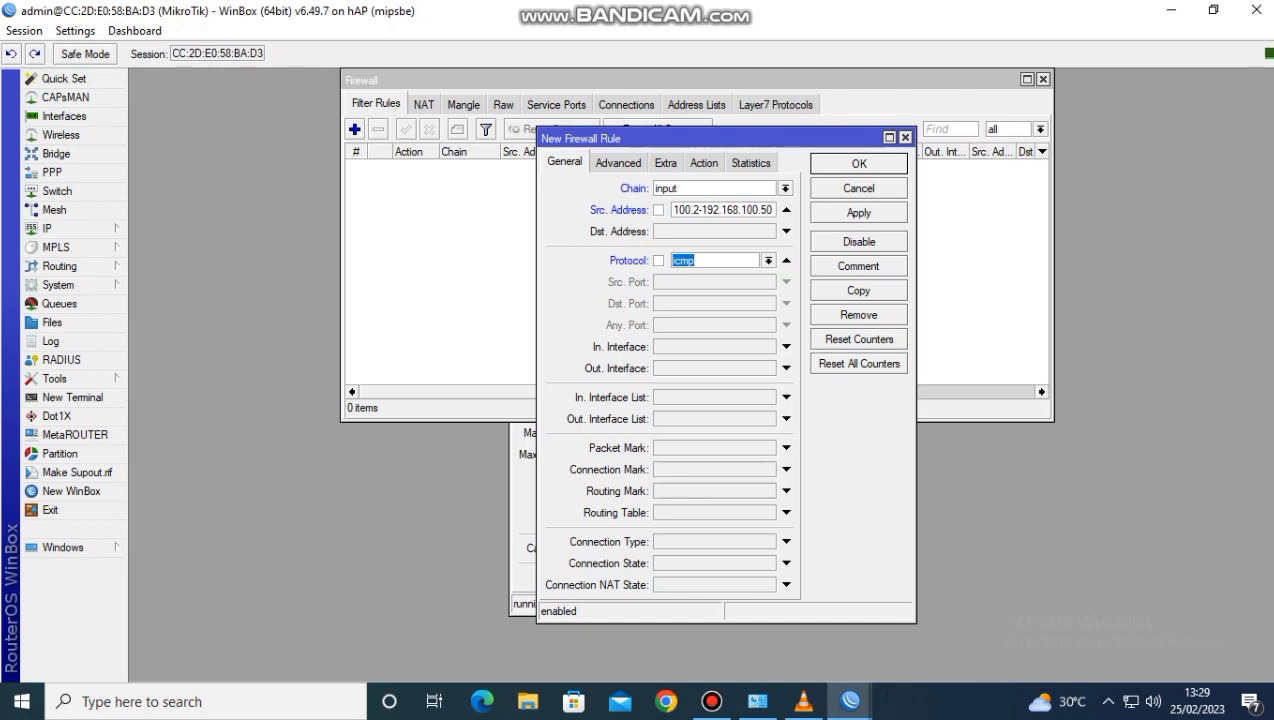
pyautogui.click(704, 163)
pyautogui.click(785, 188)
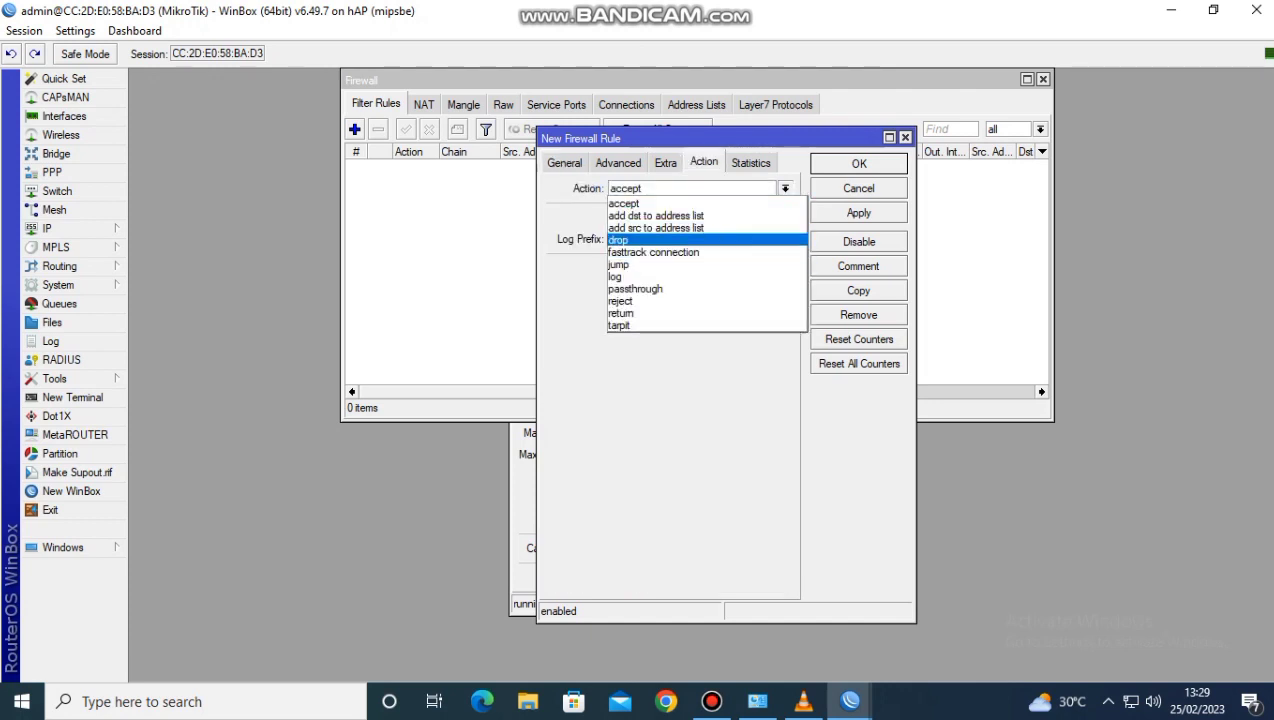
pyautogui.click(618, 240)
pyautogui.click(858, 213)
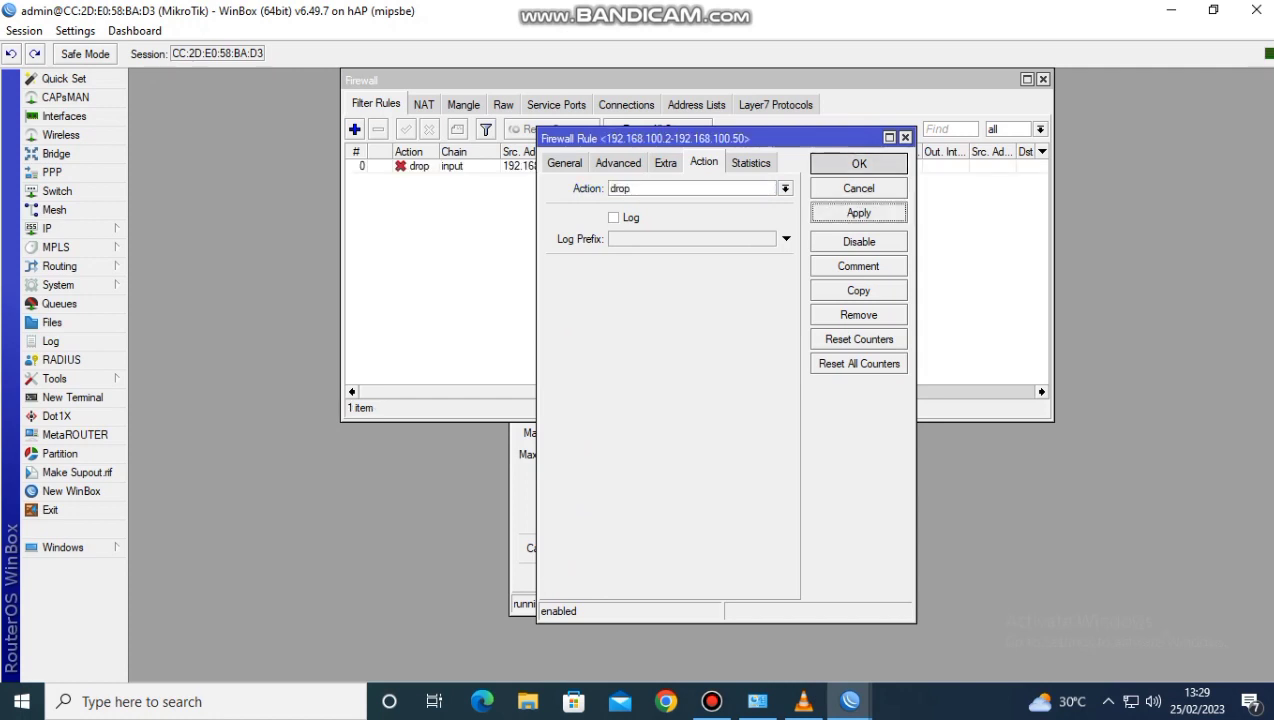
pyautogui.click(858, 164)
# Add a second filter rule on the forward chain with source address range 192.168.100.51-192.168.100.100
pyautogui.click(354, 129)
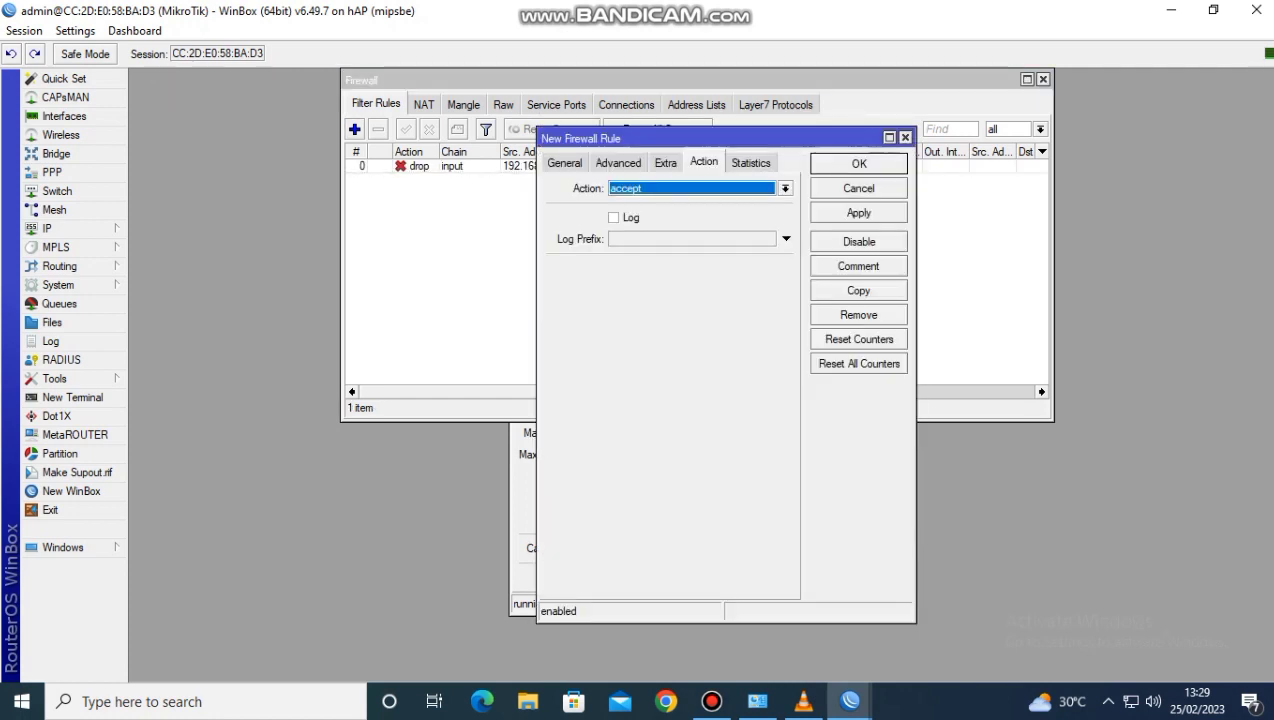
pyautogui.click(565, 163)
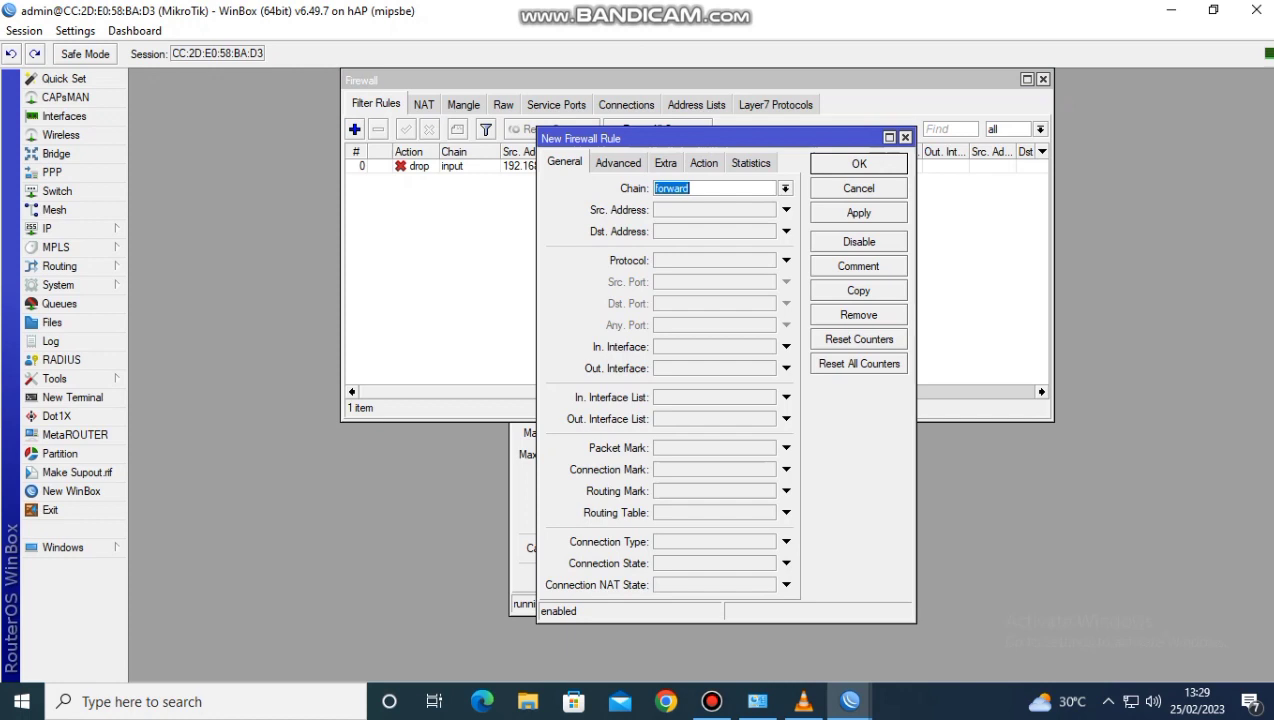
pyautogui.click(714, 210)
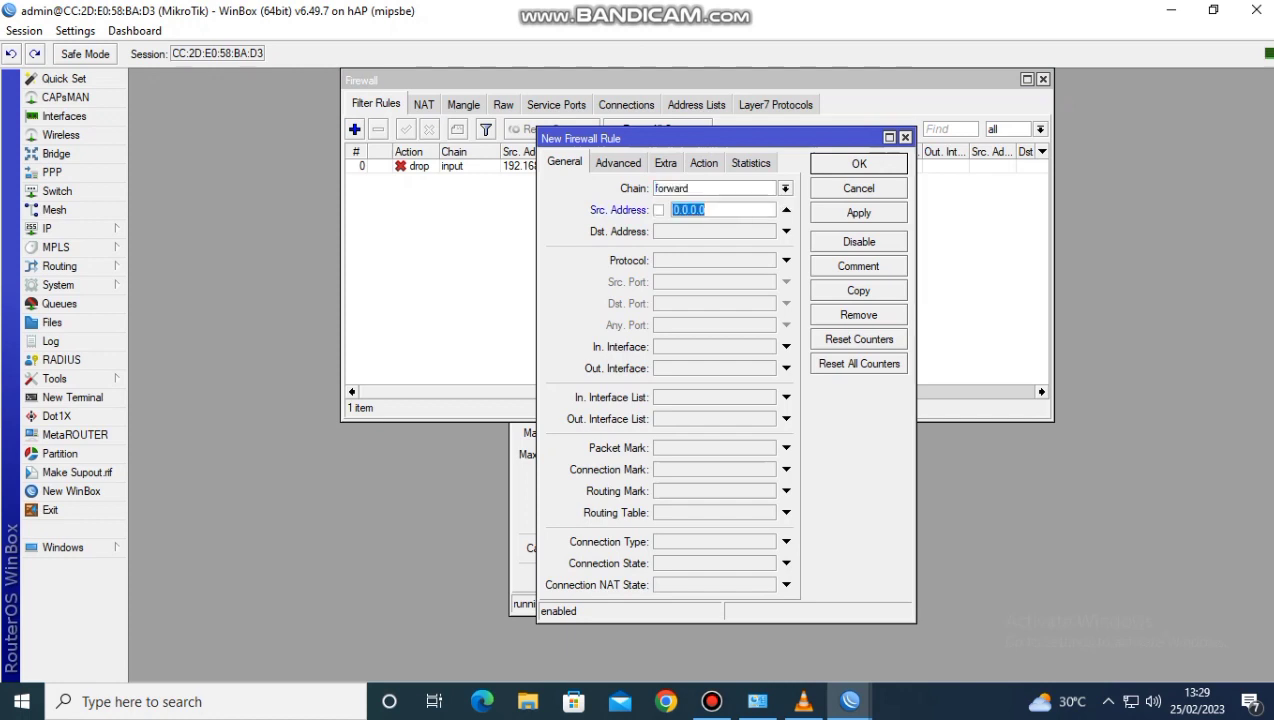
pyautogui.write('192.168.100.51-192.1')
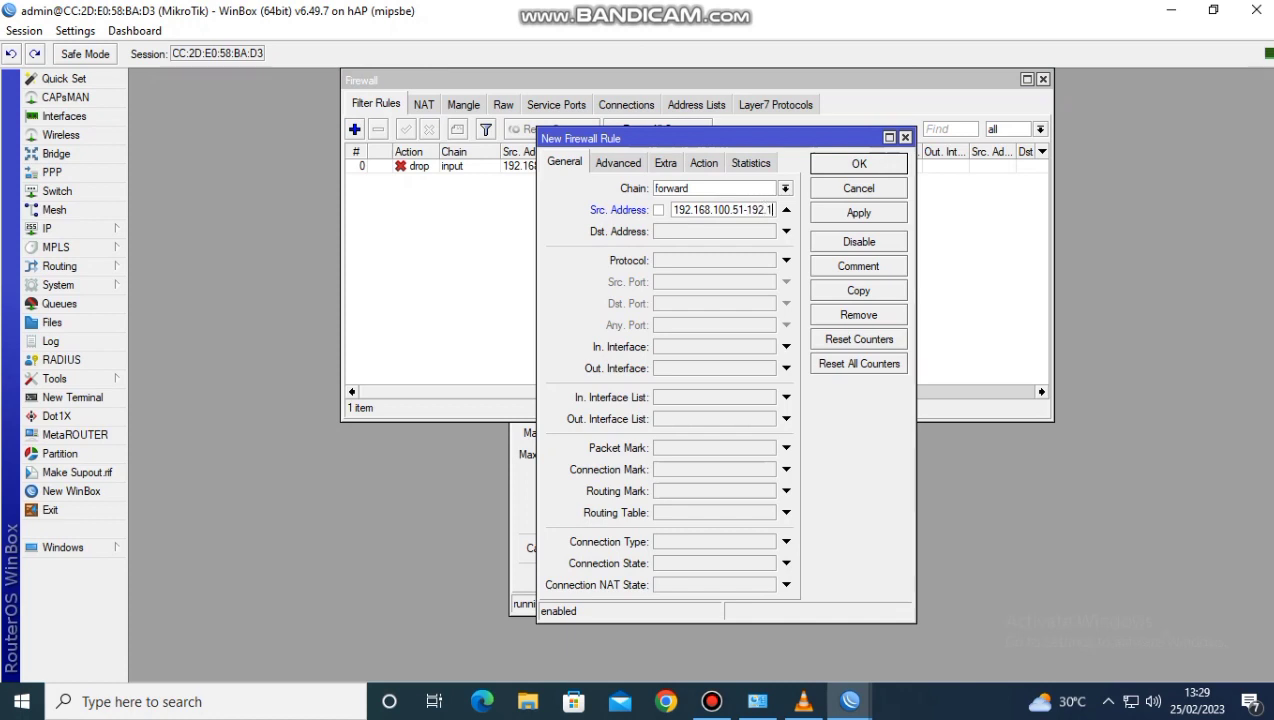
pyautogui.write('68.100.100')
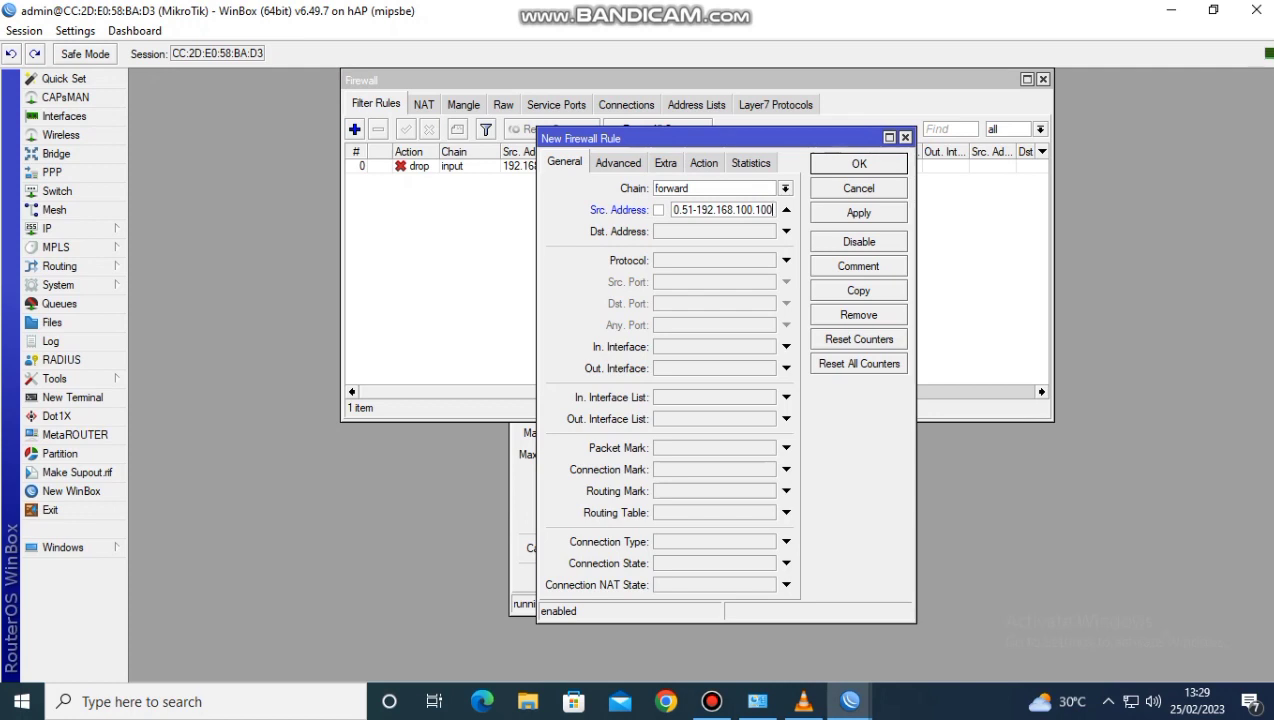
# Set the forward rule to drop icmp traffic, save it, and close the Firewall and Web Proxy Settings windows
pyautogui.click(786, 260)
pyautogui.click(768, 260)
pyautogui.click(700, 276)
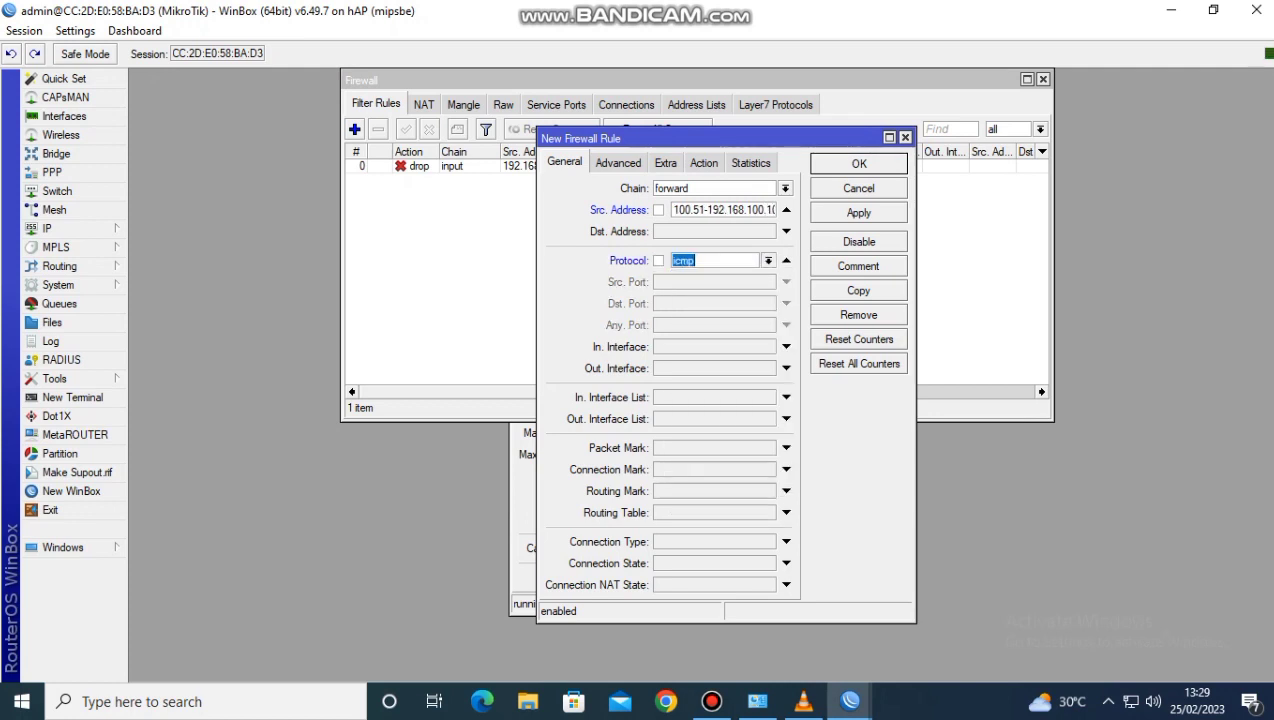
pyautogui.click(703, 162)
pyautogui.click(785, 188)
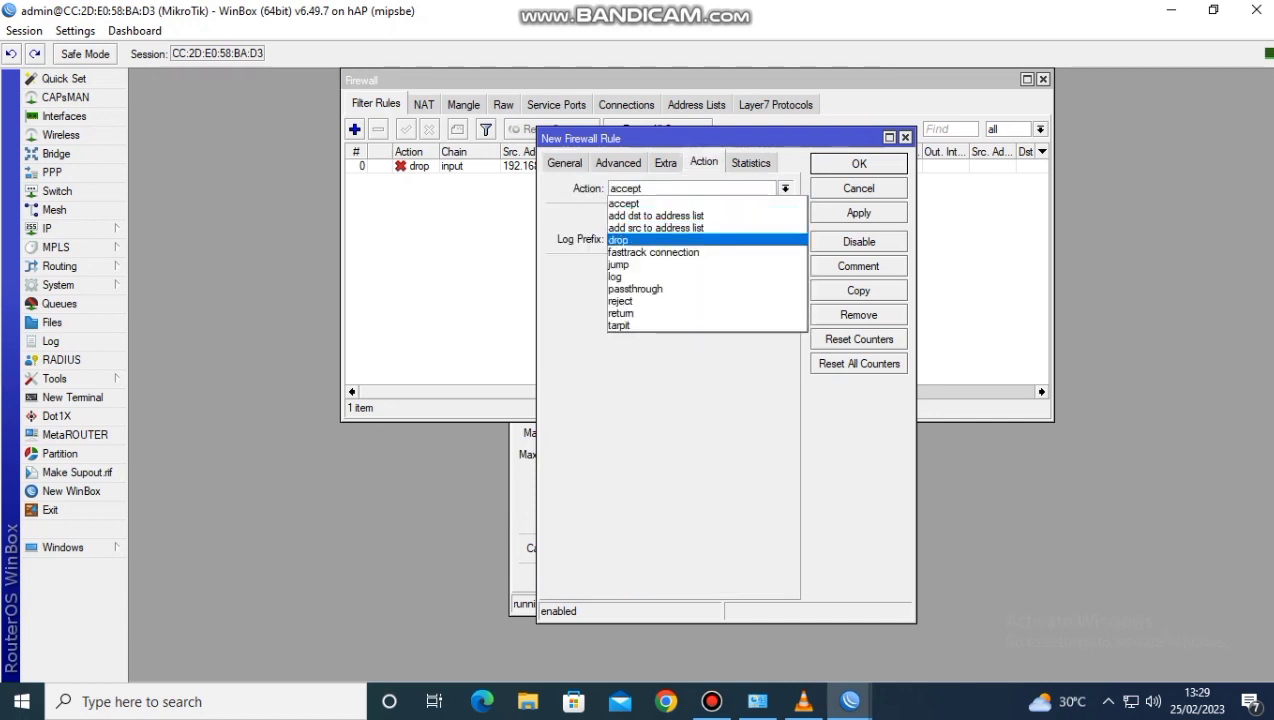
pyautogui.click(618, 240)
pyautogui.click(858, 212)
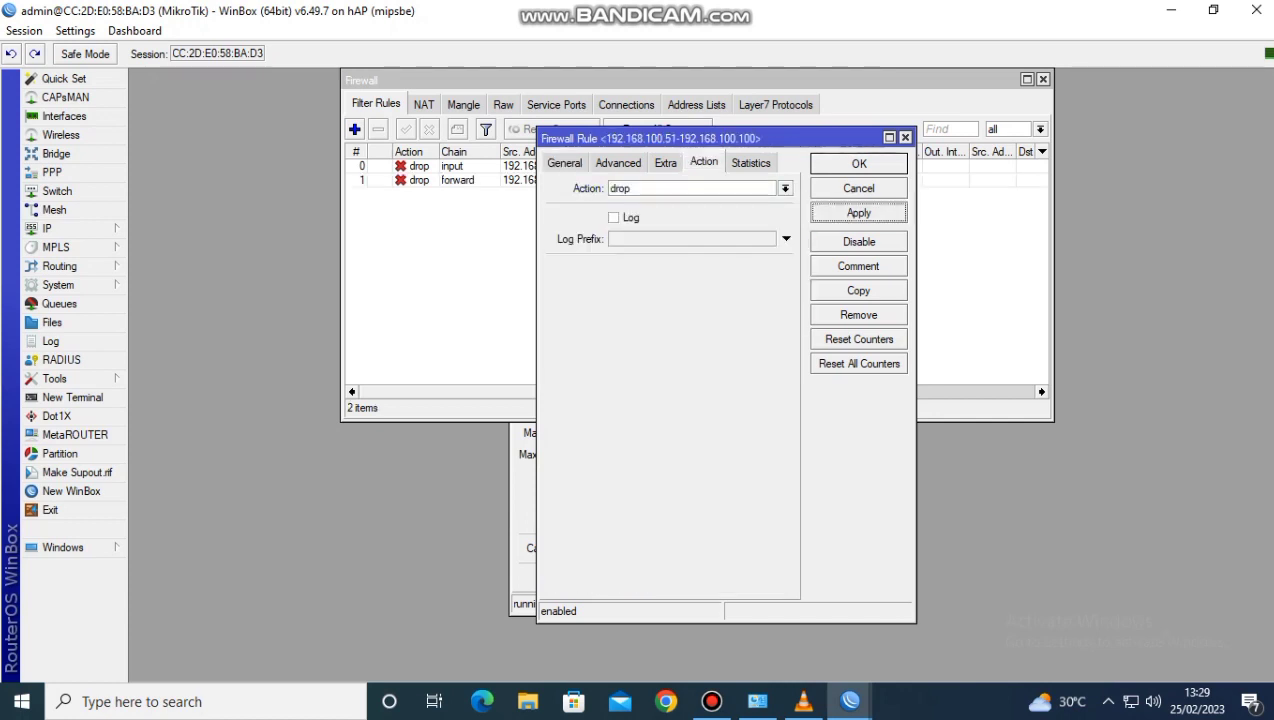
pyautogui.click(858, 163)
pyautogui.click(1043, 79)
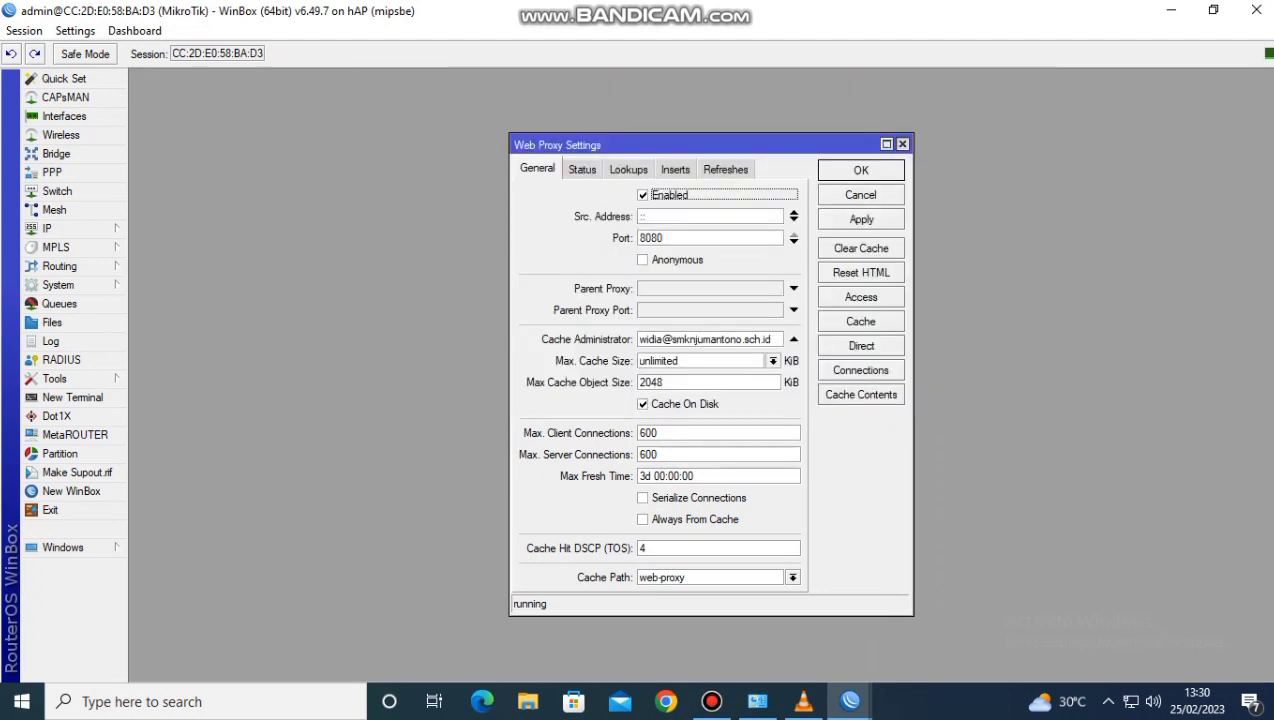
pyautogui.click(902, 144)
# Open the TCP/IPv4 properties of the Ethernet adapter from the Windows network settings
pyautogui.click(1130, 701)
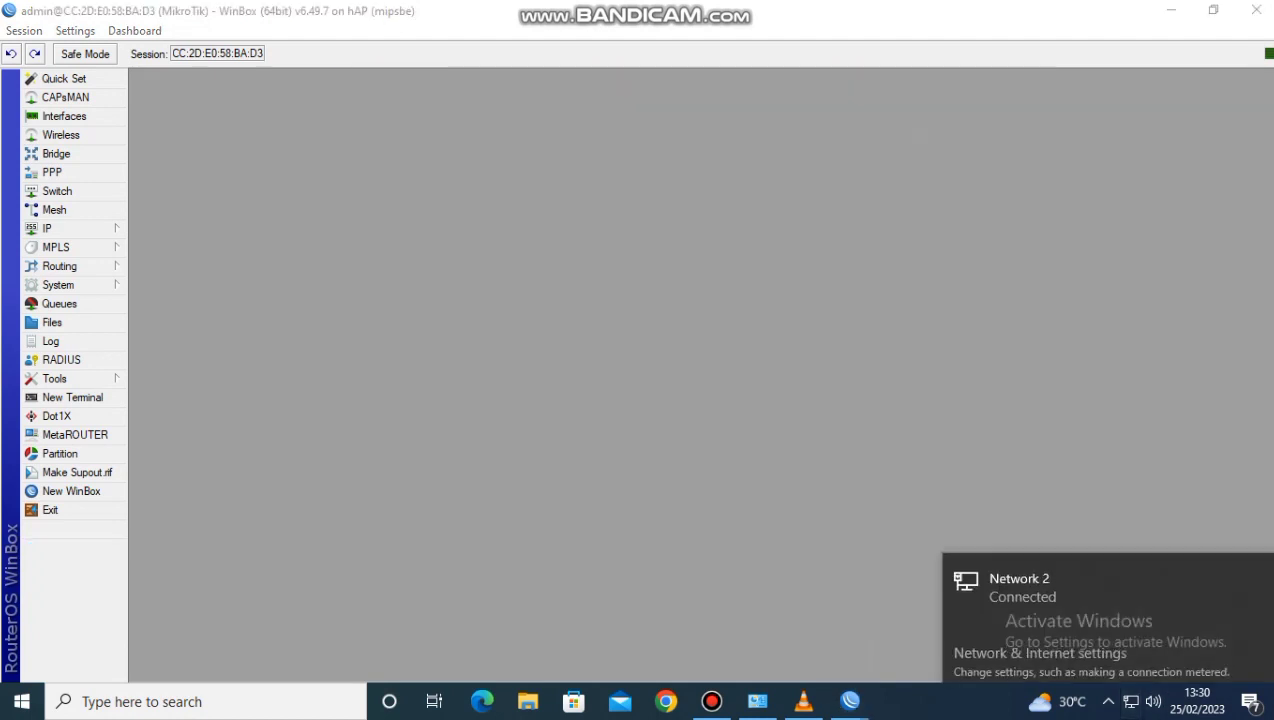
pyautogui.click(1040, 645)
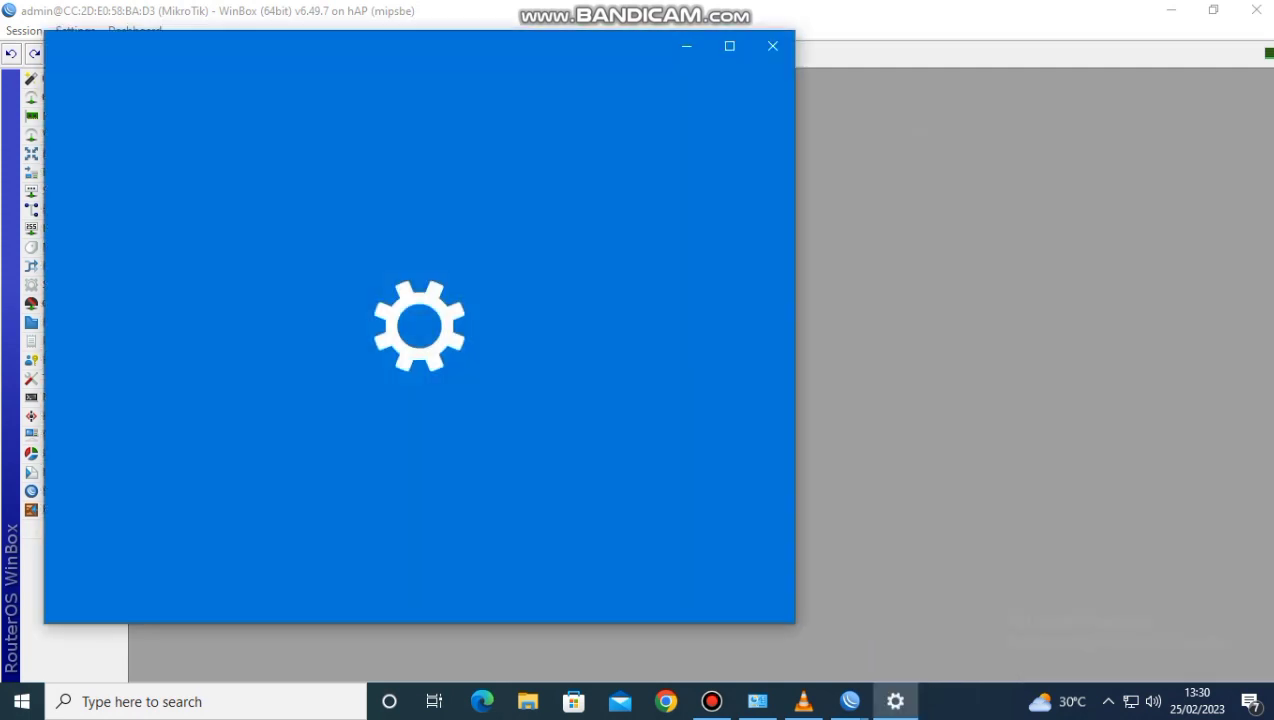
pyautogui.scroll(-3, 458, 410)
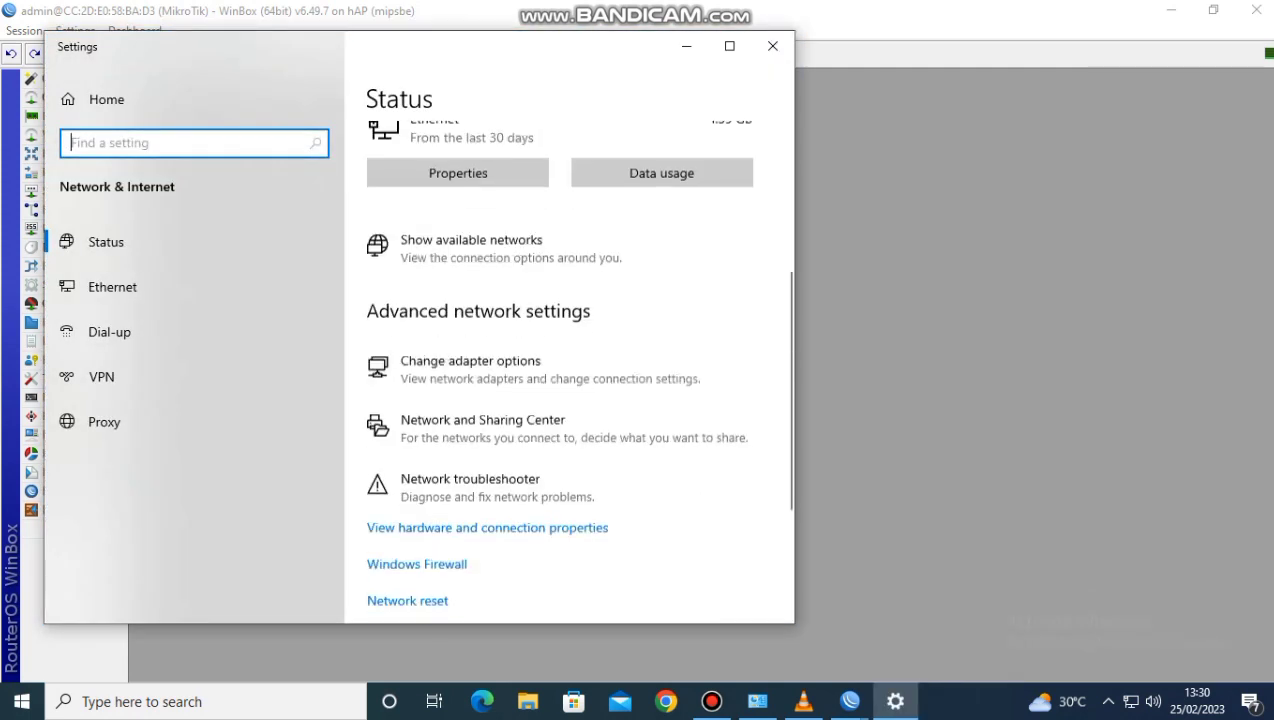
pyautogui.click(470, 358)
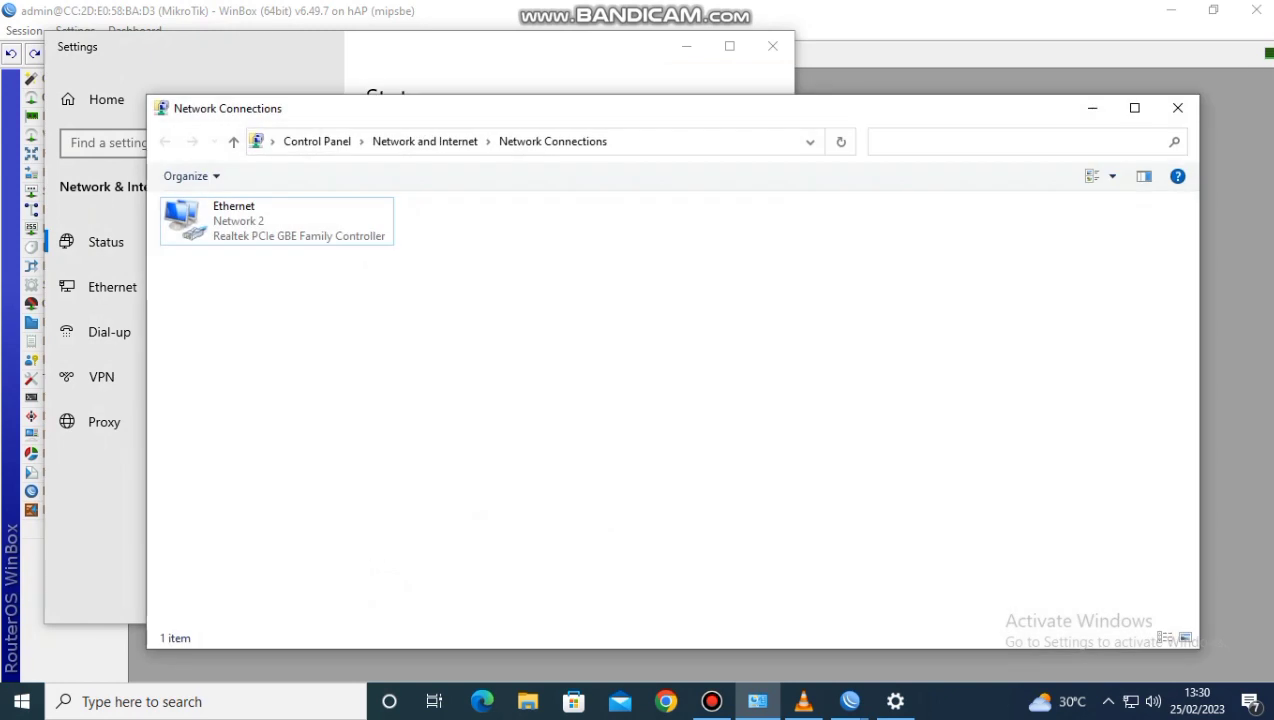
pyautogui.doubleClick(277, 221)
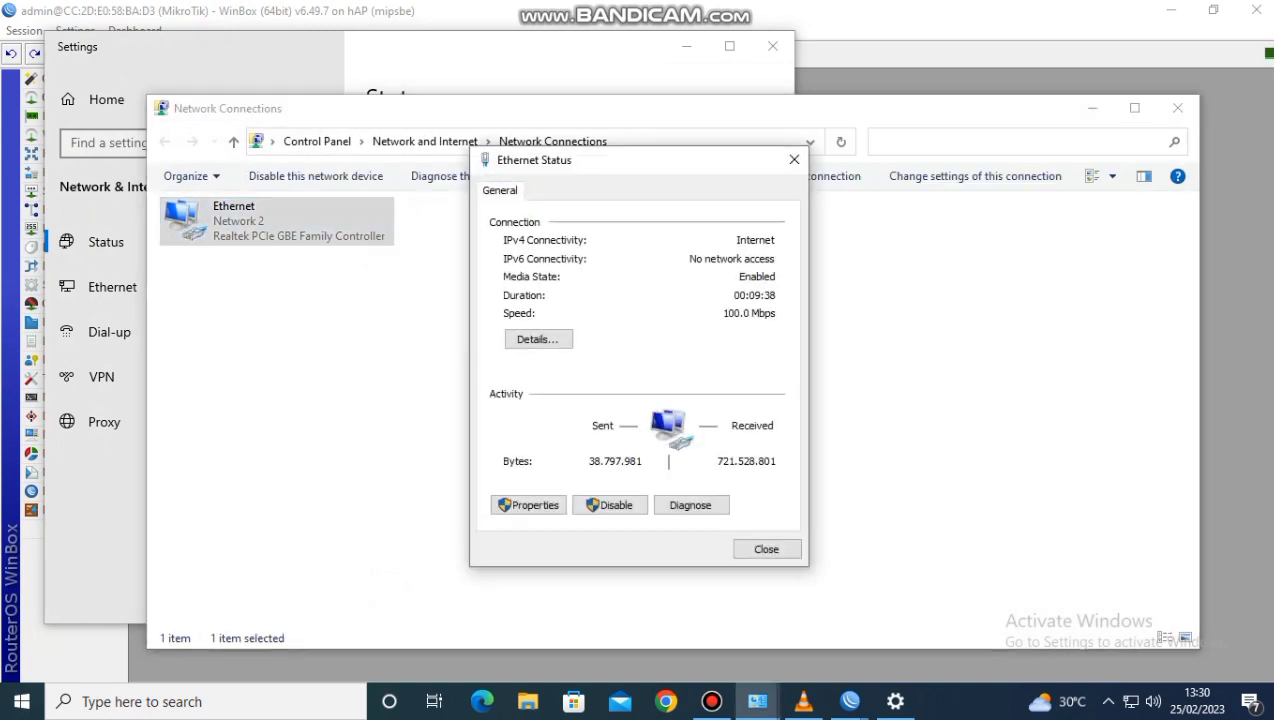
pyautogui.click(528, 505)
pyautogui.click(630, 375)
pyautogui.doubleClick(630, 376)
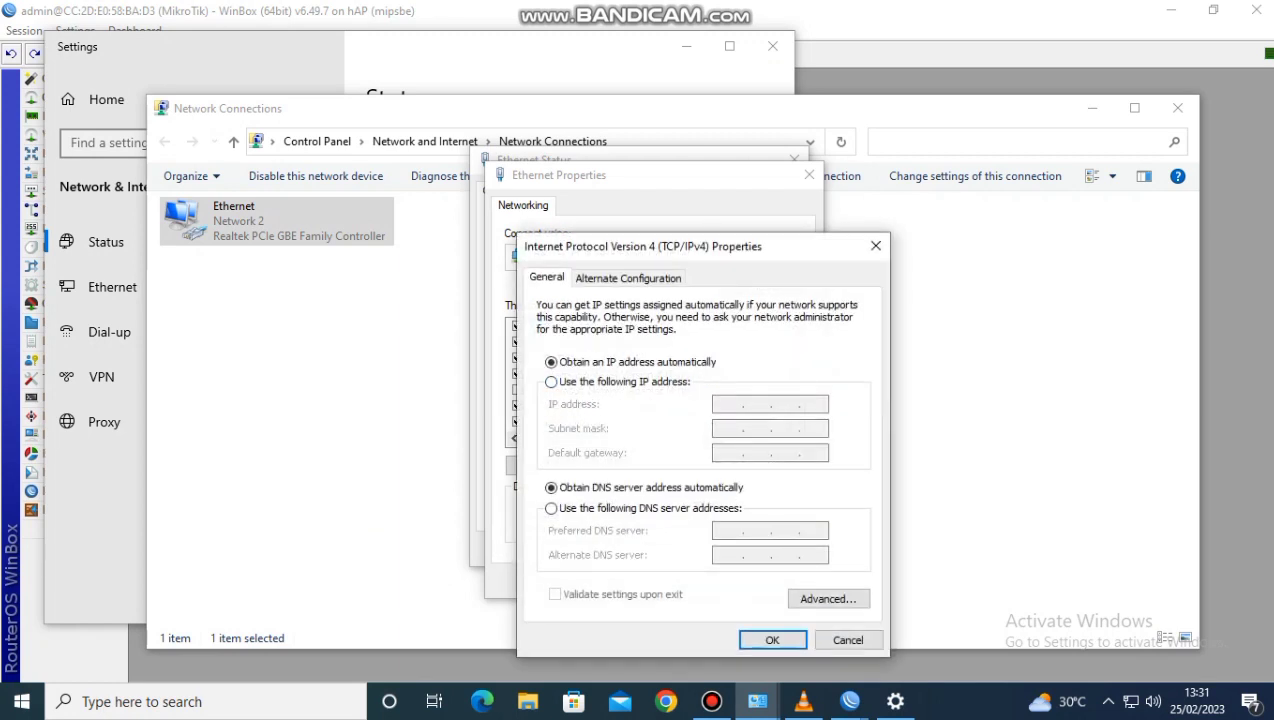
# Give the Ethernet adapter the static IP address 192.168.100.2 with subnet mask 255.255.255.128
pyautogui.click(551, 381)
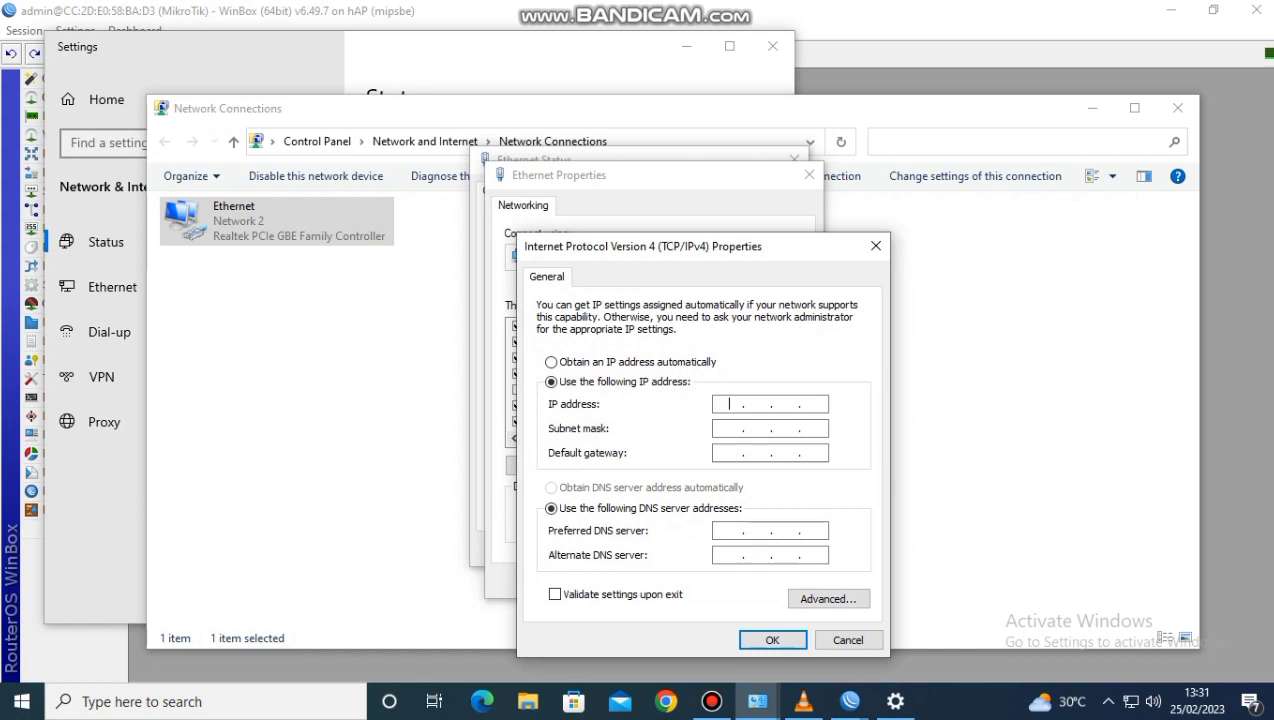
pyautogui.write('192 . 168 . 100 . 2')
pyautogui.press('Tab')
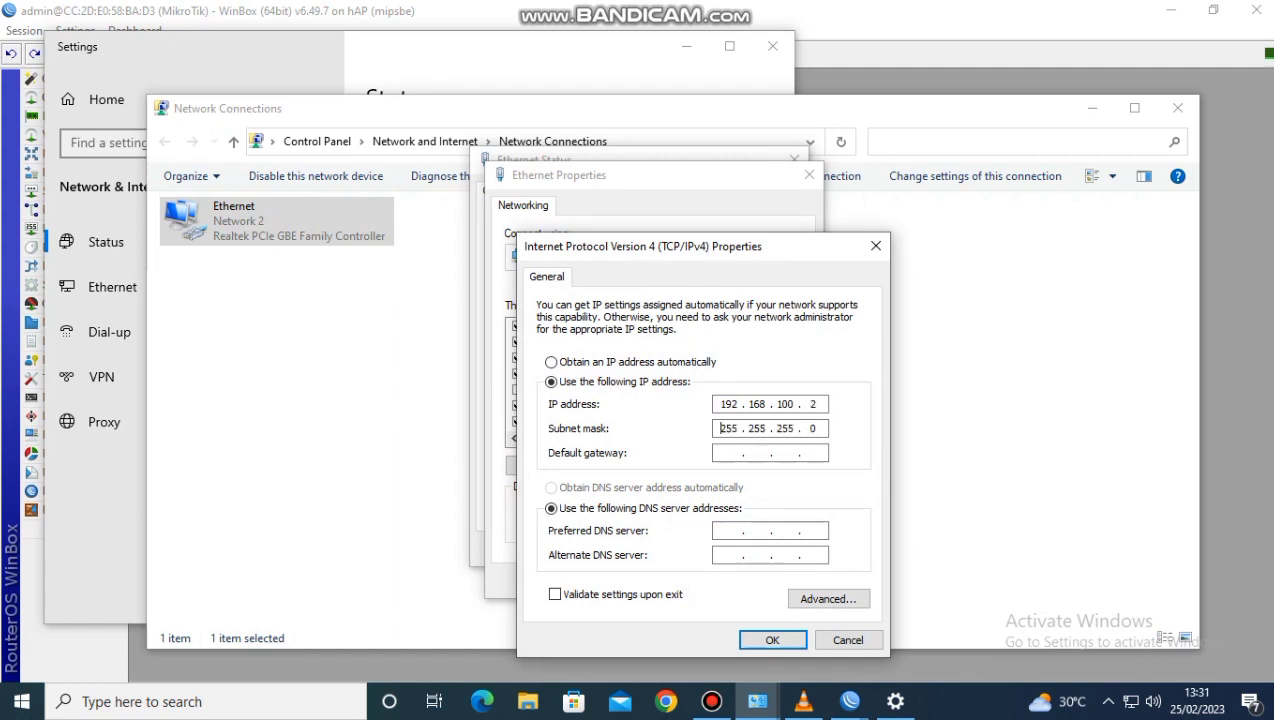
pyautogui.hotkey('shift', 'Tab')
pyautogui.click(818, 429)
pyautogui.press('BackSpace')
pyautogui.write('128')
pyautogui.write('192.1')
pyautogui.write('68')
pyautogui.write('1001')
# Set the default gateway to 192.168.100.1 and preferred DNS to 8.8.8.8, save the adapter settings, and put the network windows away
pyautogui.click(729, 531)
pyautogui.write('8.8.8.8')
pyautogui.press('Return')
pyautogui.press('Return')
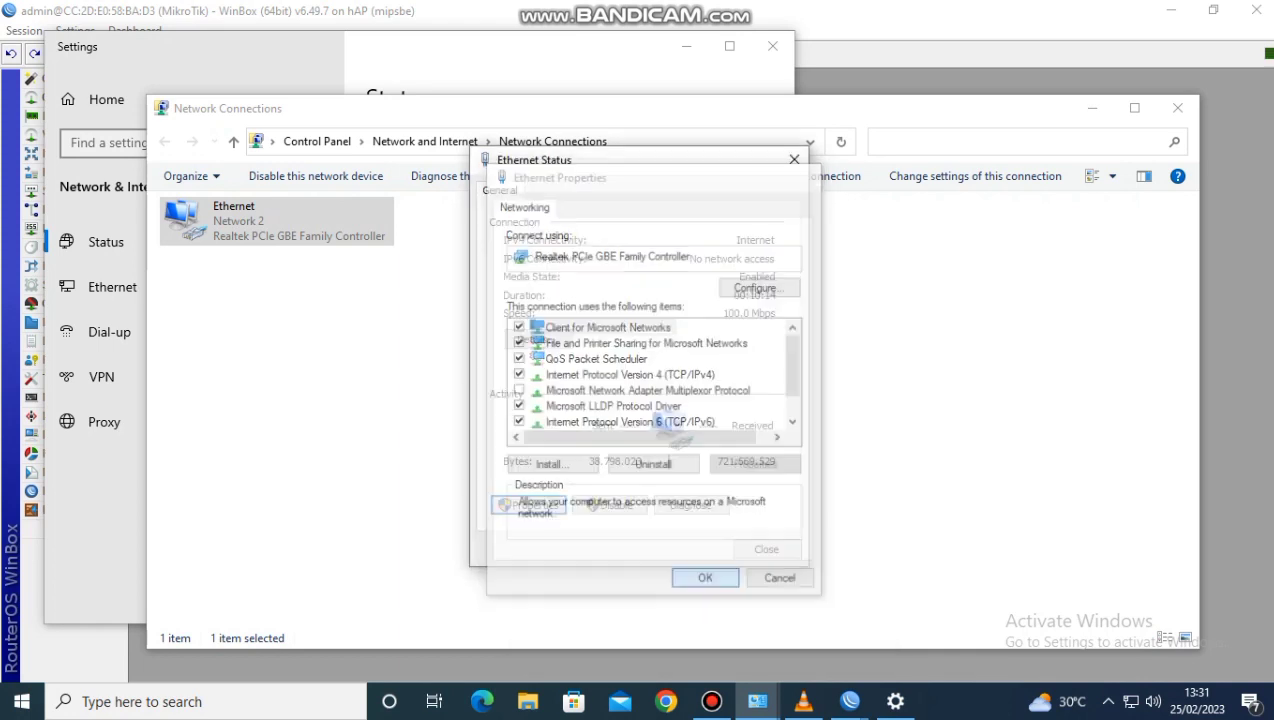
pyautogui.click(766, 549)
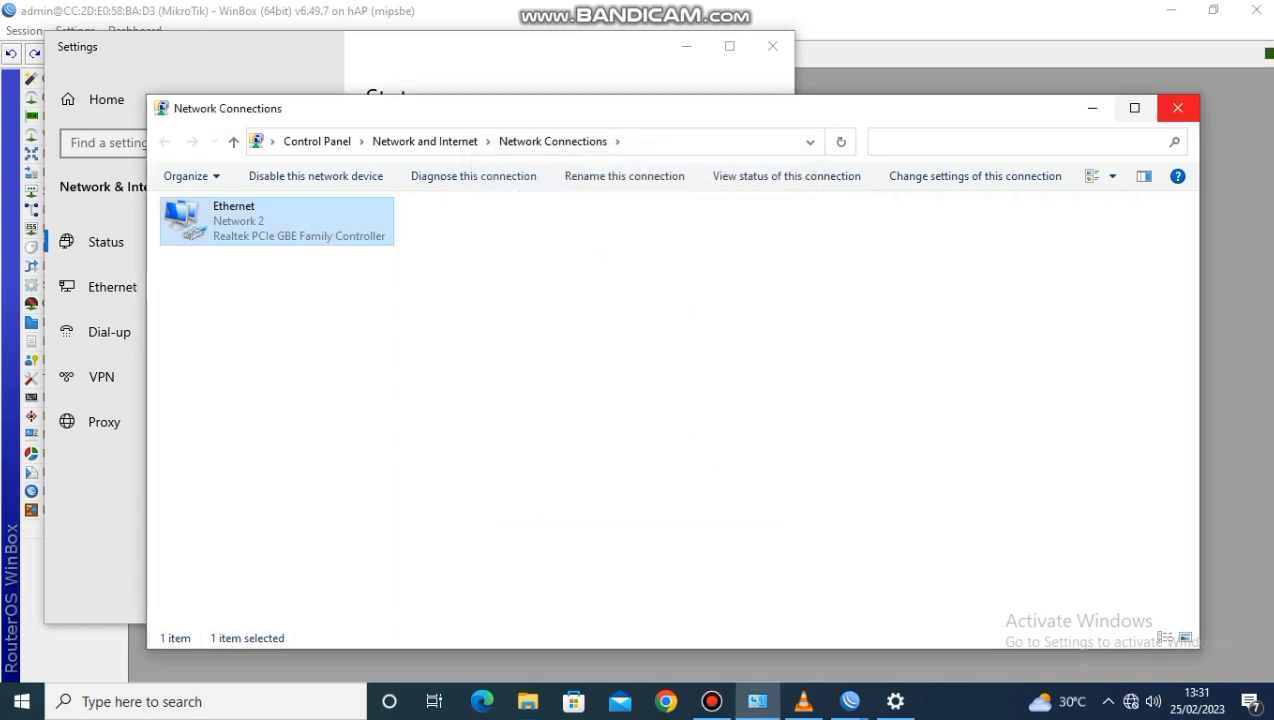
pyautogui.click(1092, 108)
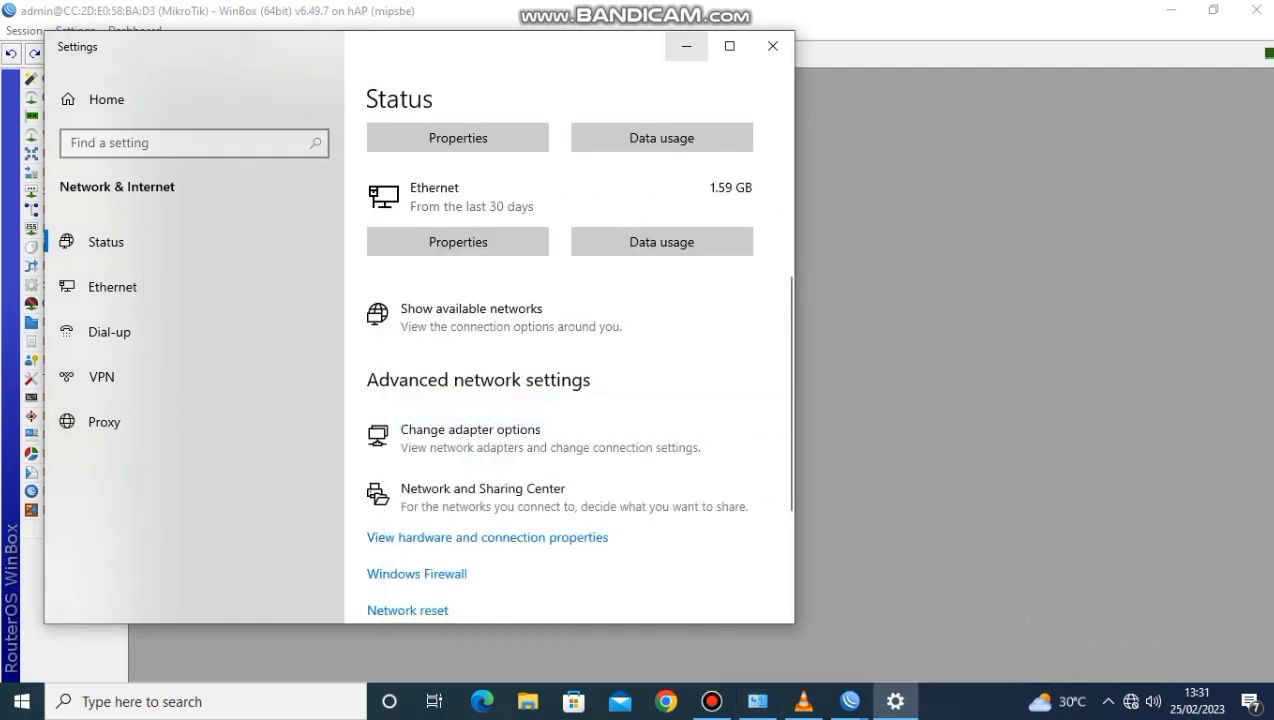
pyautogui.click(686, 46)
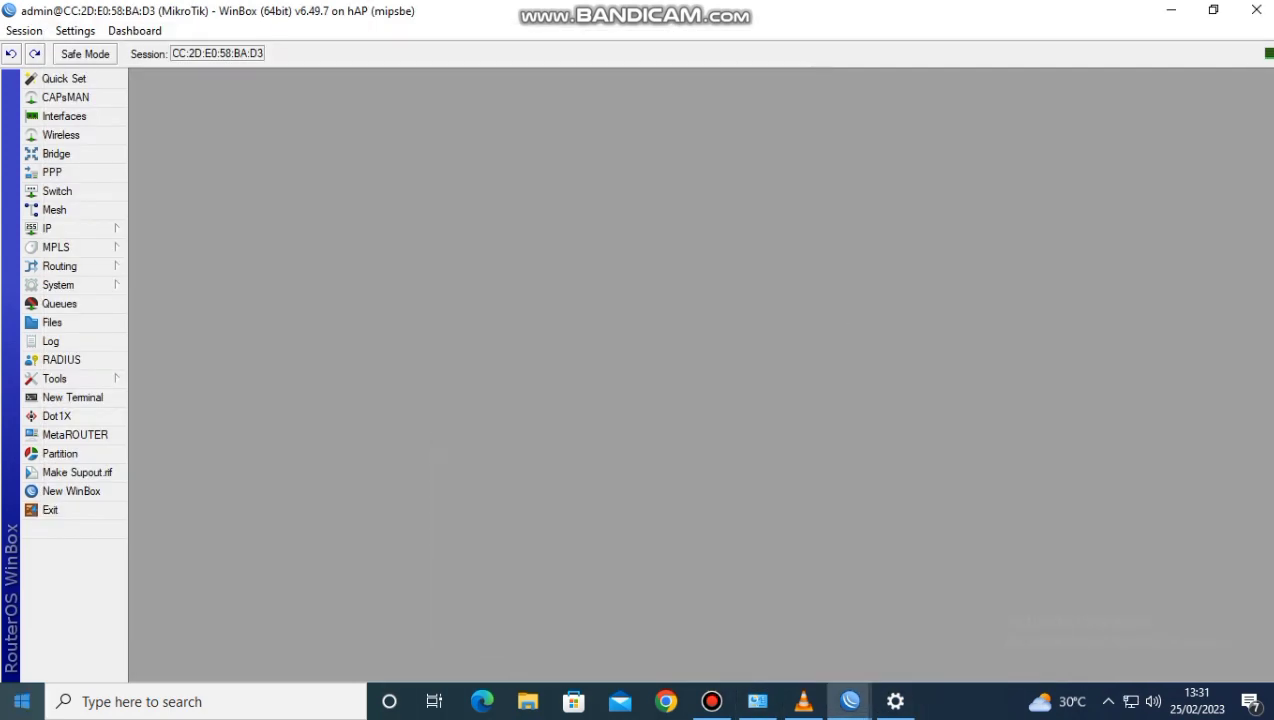
# Open Command Prompt and ping the router at 192.168.100.1 to test the input rule
pyautogui.click(22, 702)
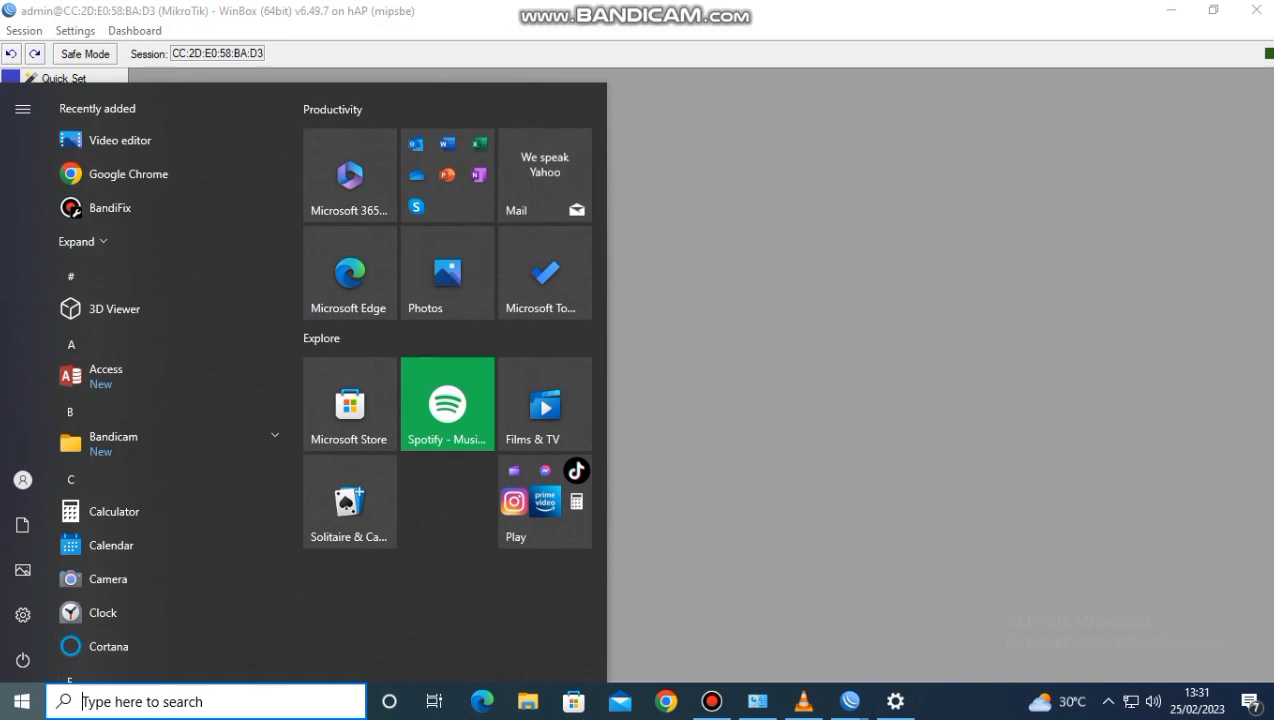
pyautogui.write('cmd')
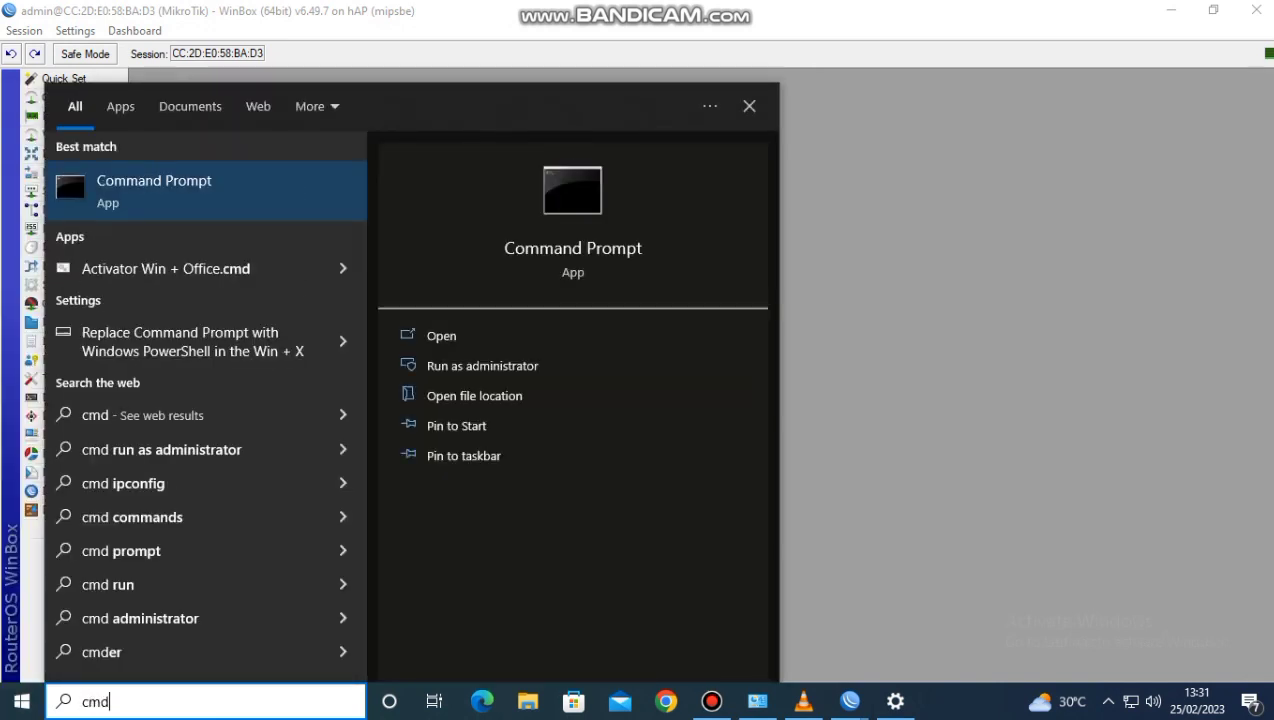
pyautogui.press('Return')
pyautogui.write('ping')
pyautogui.write('192.168.100')
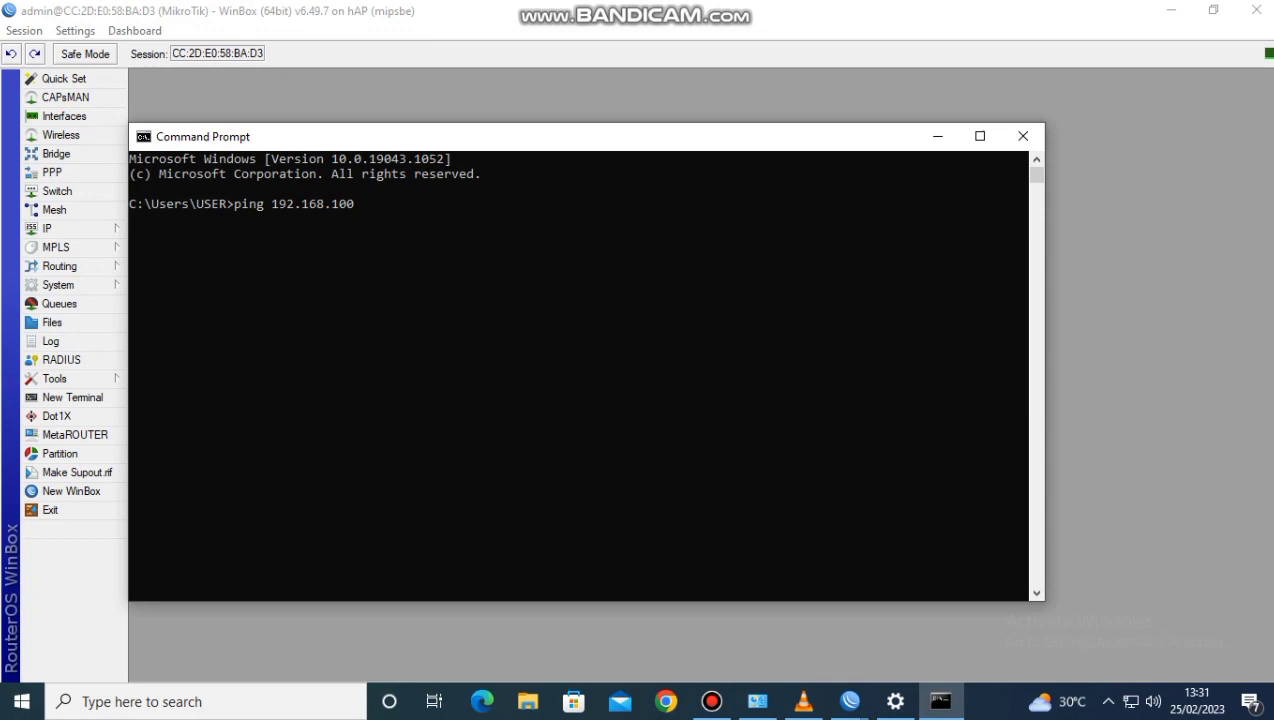
pyautogui.write('.1')
pyautogui.press('Return')
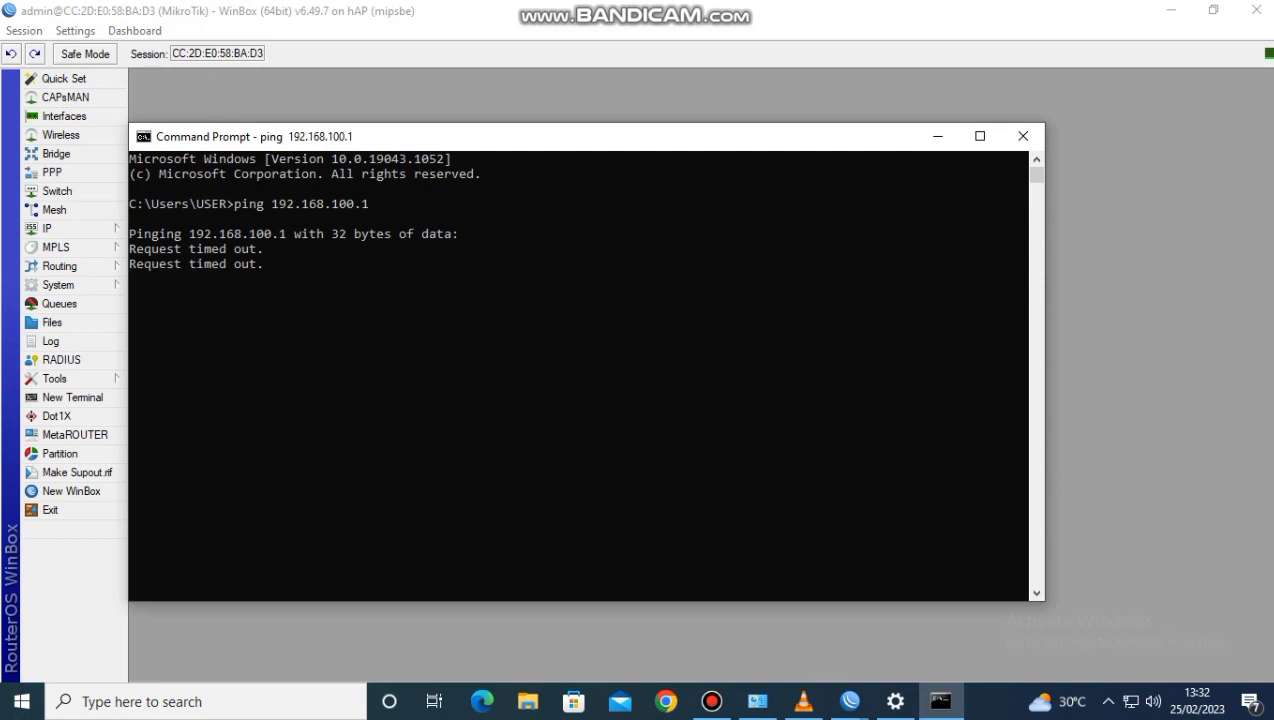
pyautogui.click(937, 136)
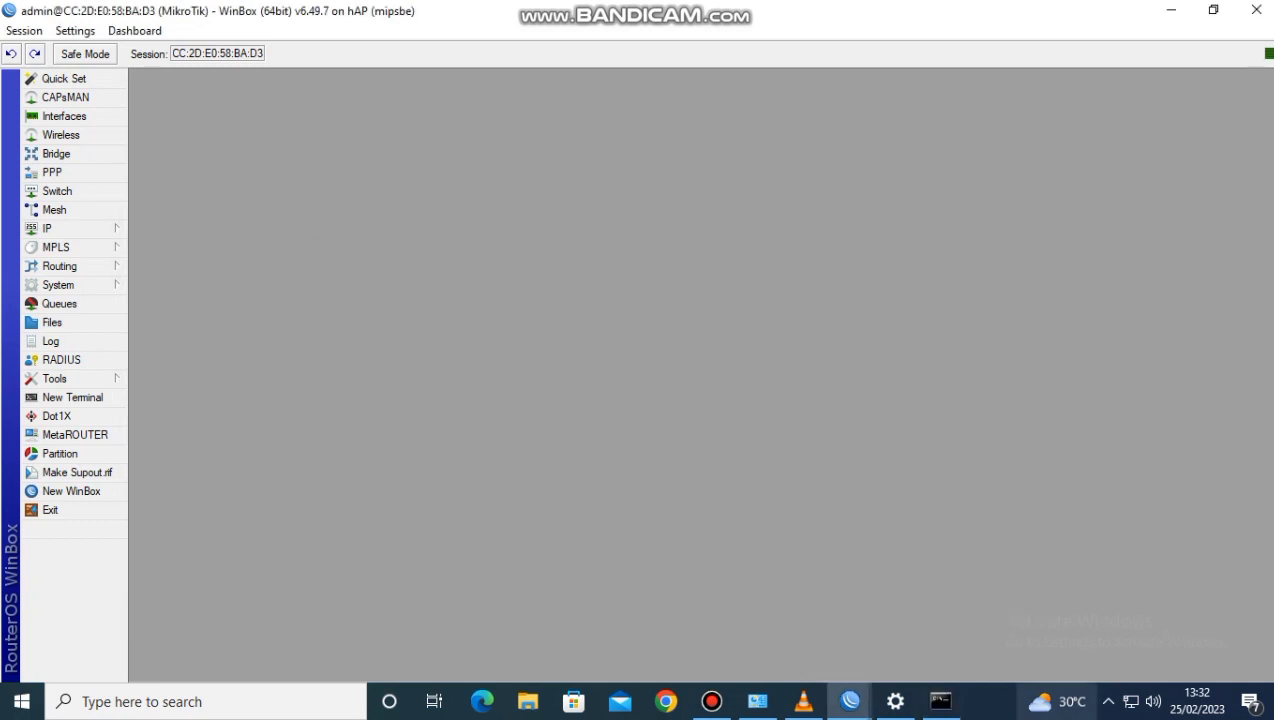
# Reopen the Ethernet adapter's TCP/IPv4 properties from the Windows network settings
pyautogui.click(1130, 702)
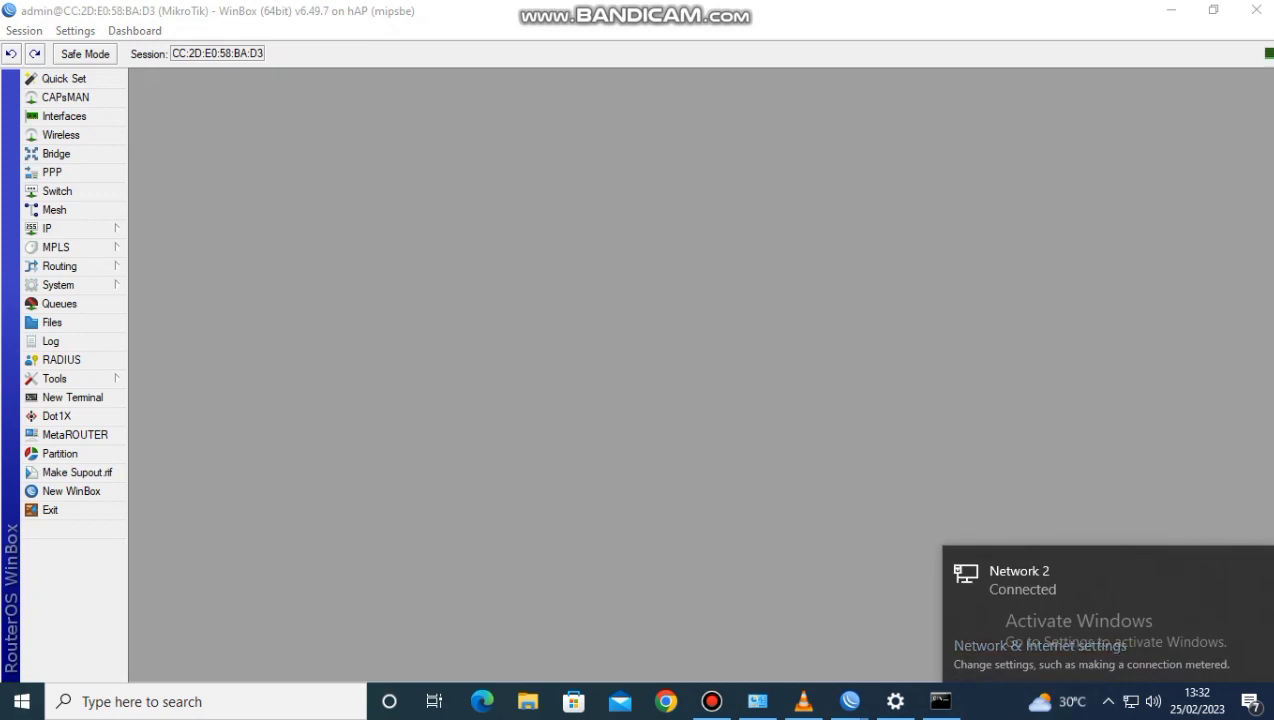
pyautogui.click(1040, 646)
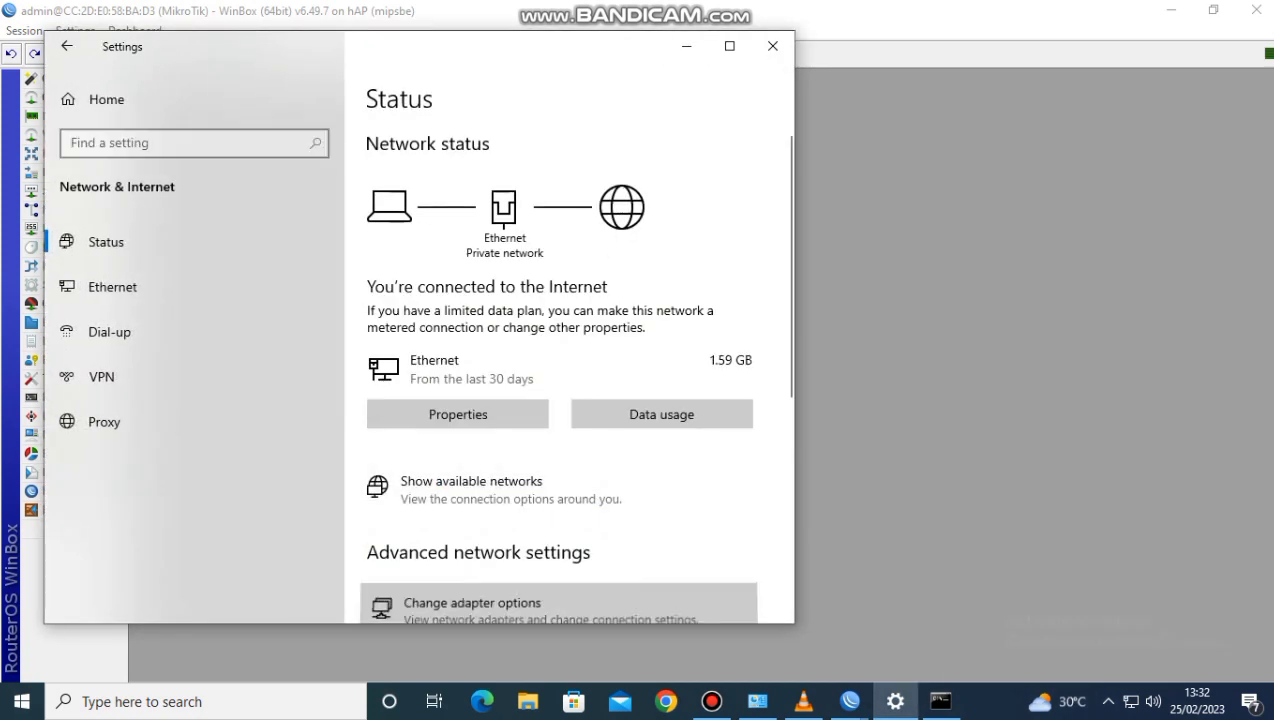
pyautogui.click(470, 602)
pyautogui.doubleClick(277, 221)
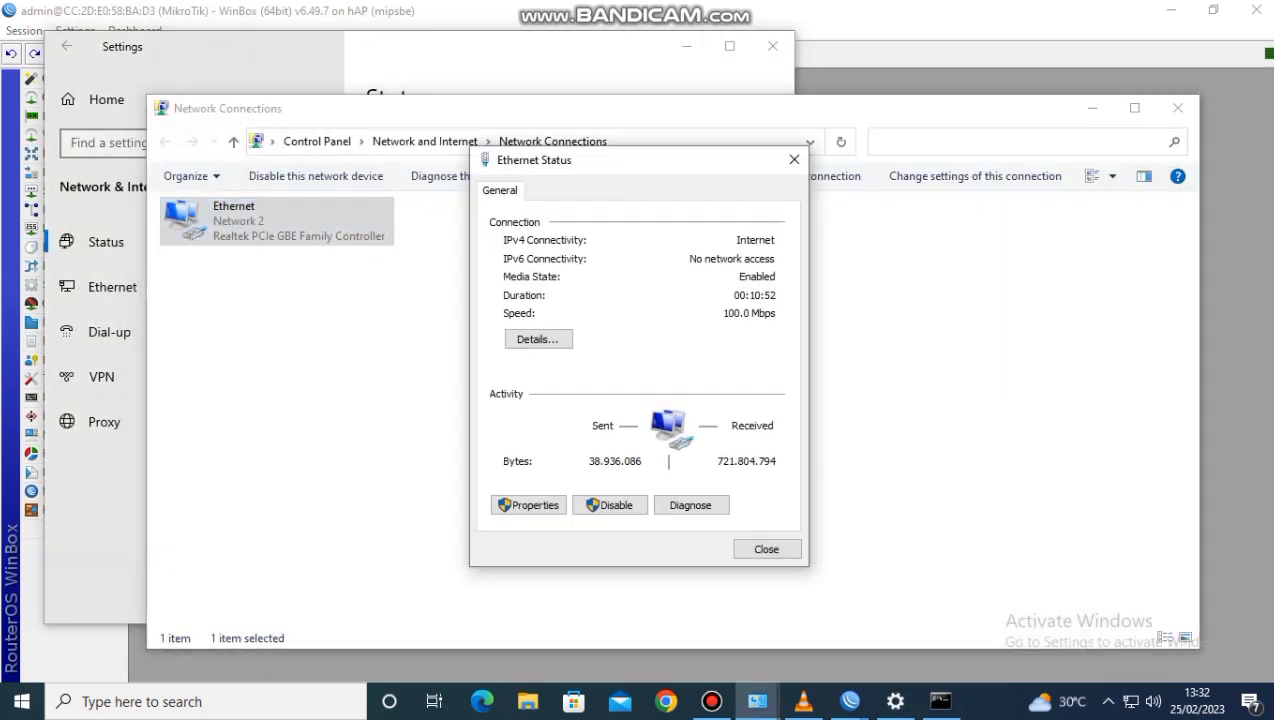
pyautogui.click(528, 505)
pyautogui.doubleClick(631, 374)
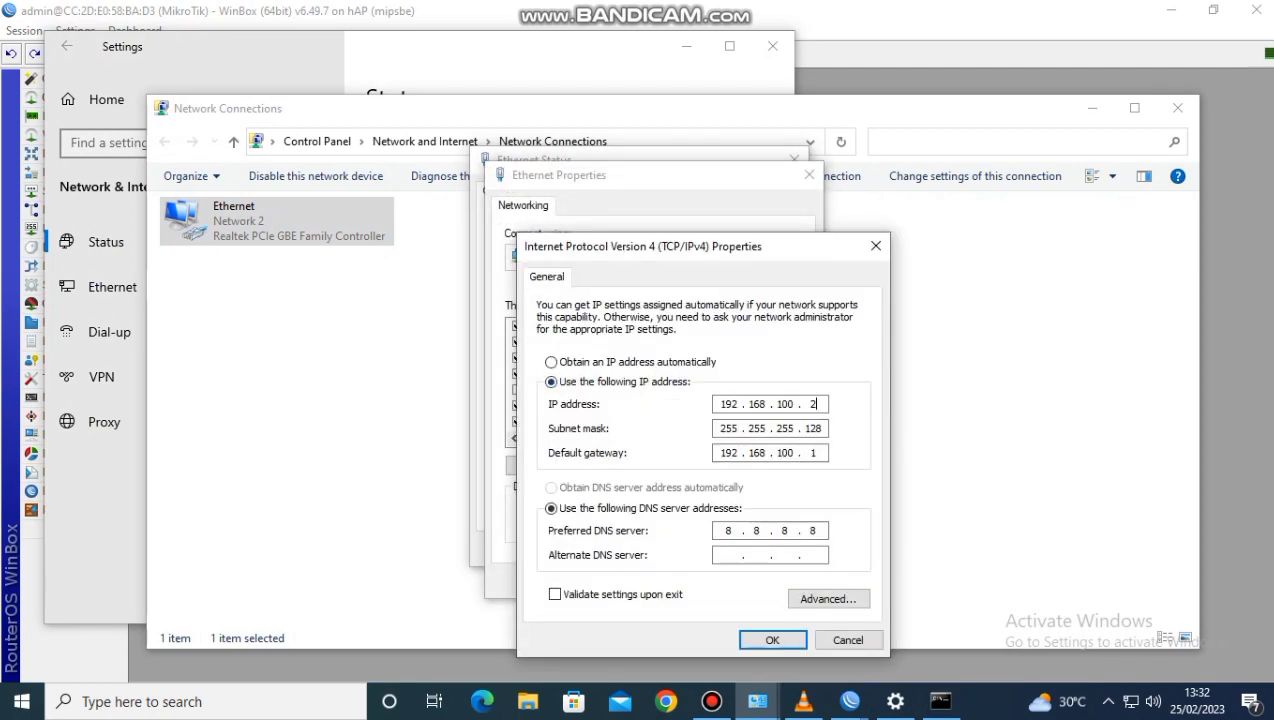
# Change the adapter's IP address to 192.168.100.100, save it, and close the network windows
pyautogui.press('BackSpace')
pyautogui.write('100')
pyautogui.click(772, 640)
pyautogui.click(706, 580)
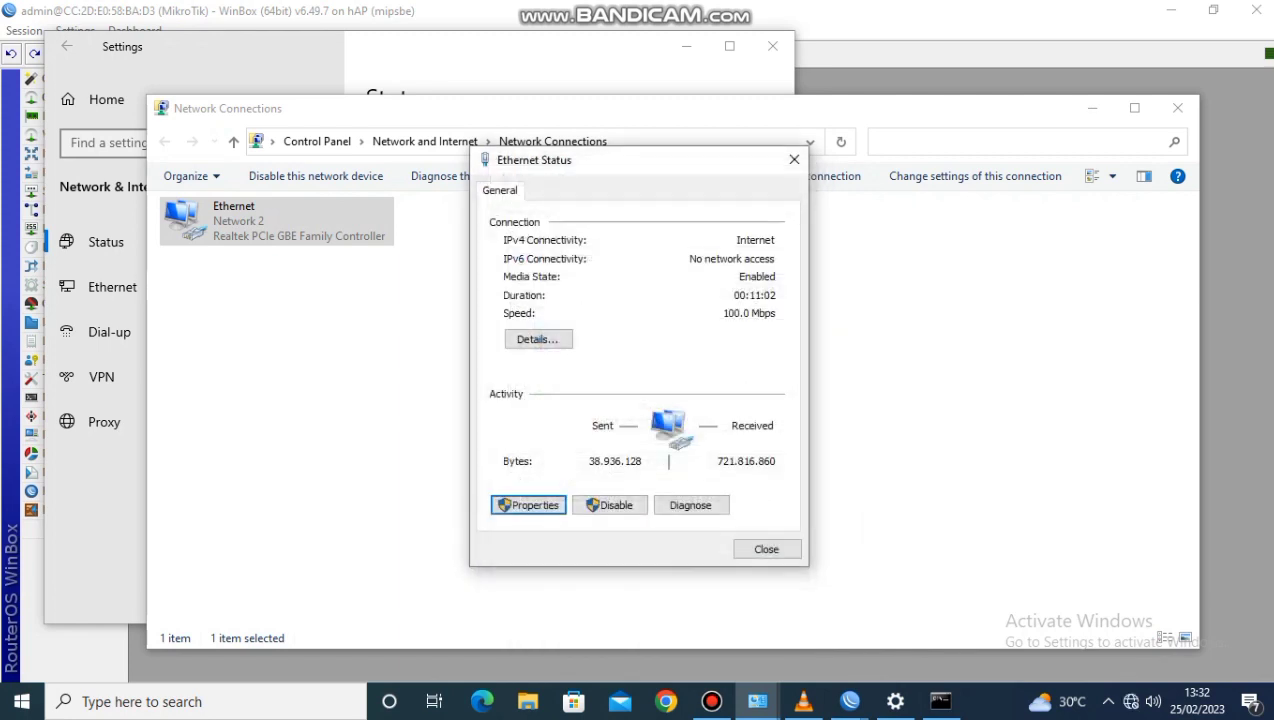
pyautogui.click(766, 549)
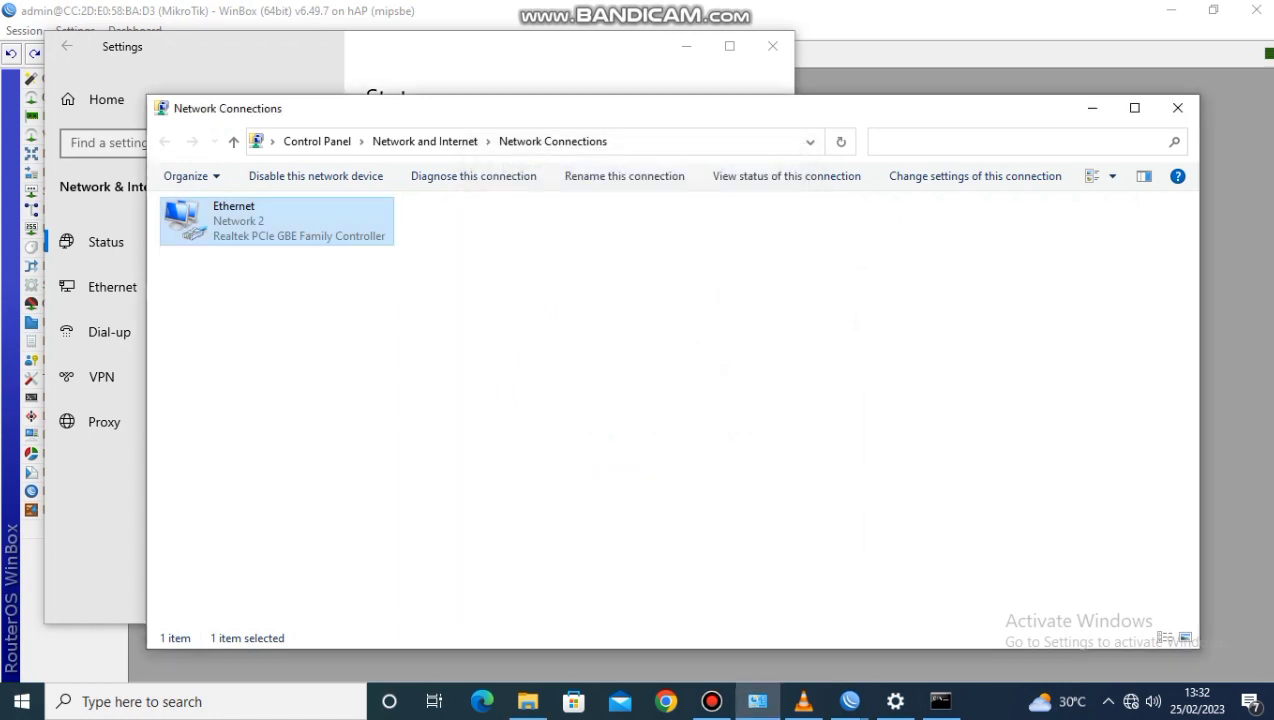
pyautogui.click(1177, 108)
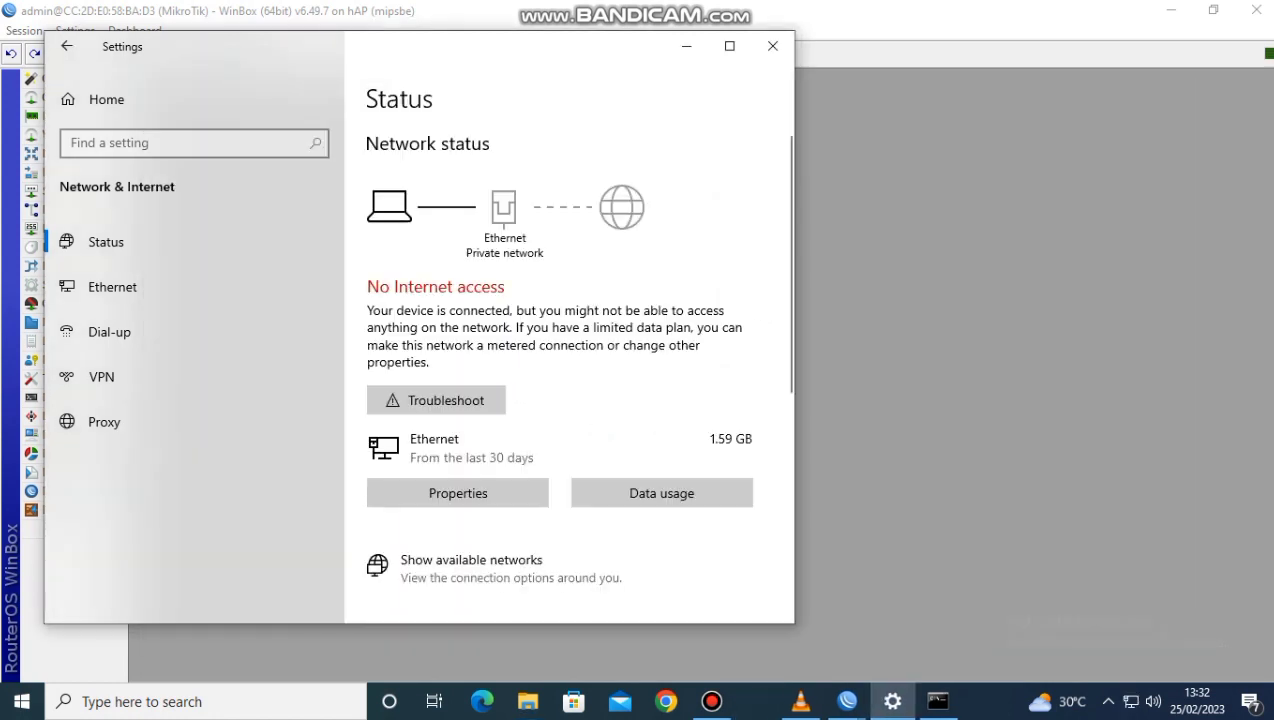
pyautogui.click(772, 46)
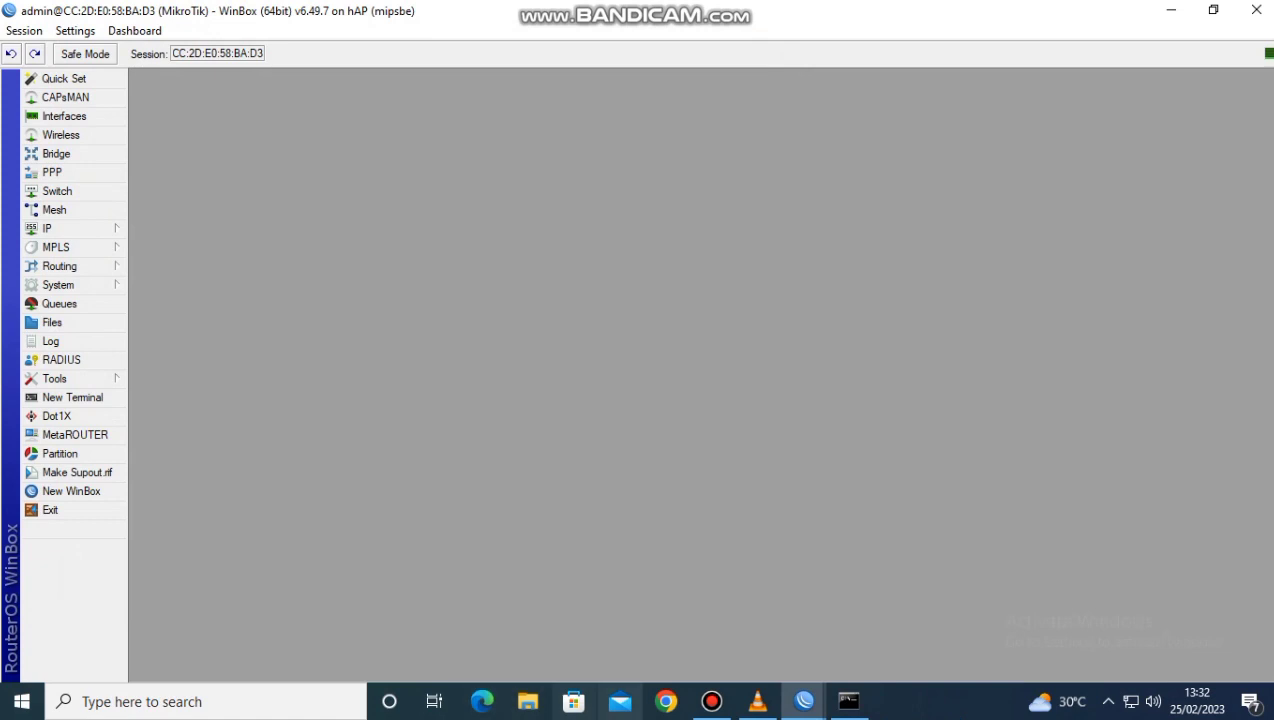
# Return to Command Prompt and ping 192.168.200.100 to test the forward rule
pyautogui.click(848, 701)
pyautogui.write('ping 192.168.200.100')
pyautogui.press('Return')
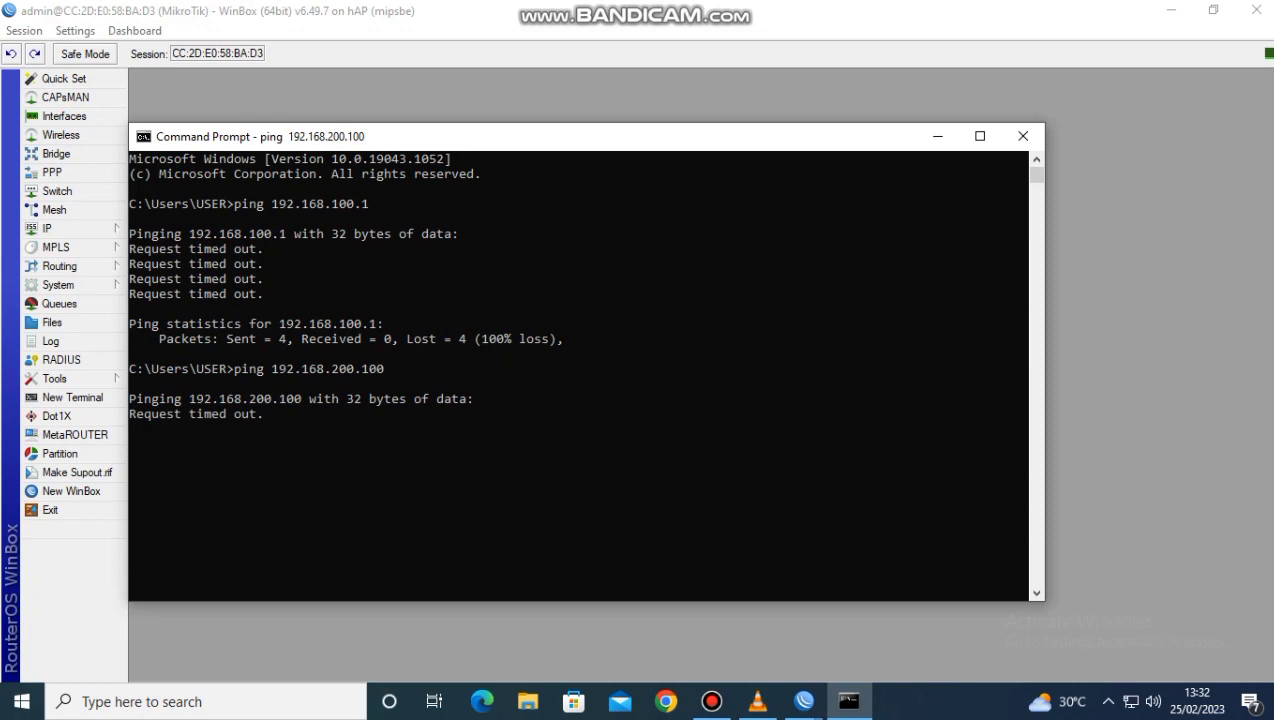
pyautogui.hotkey('ctrl', 'c')
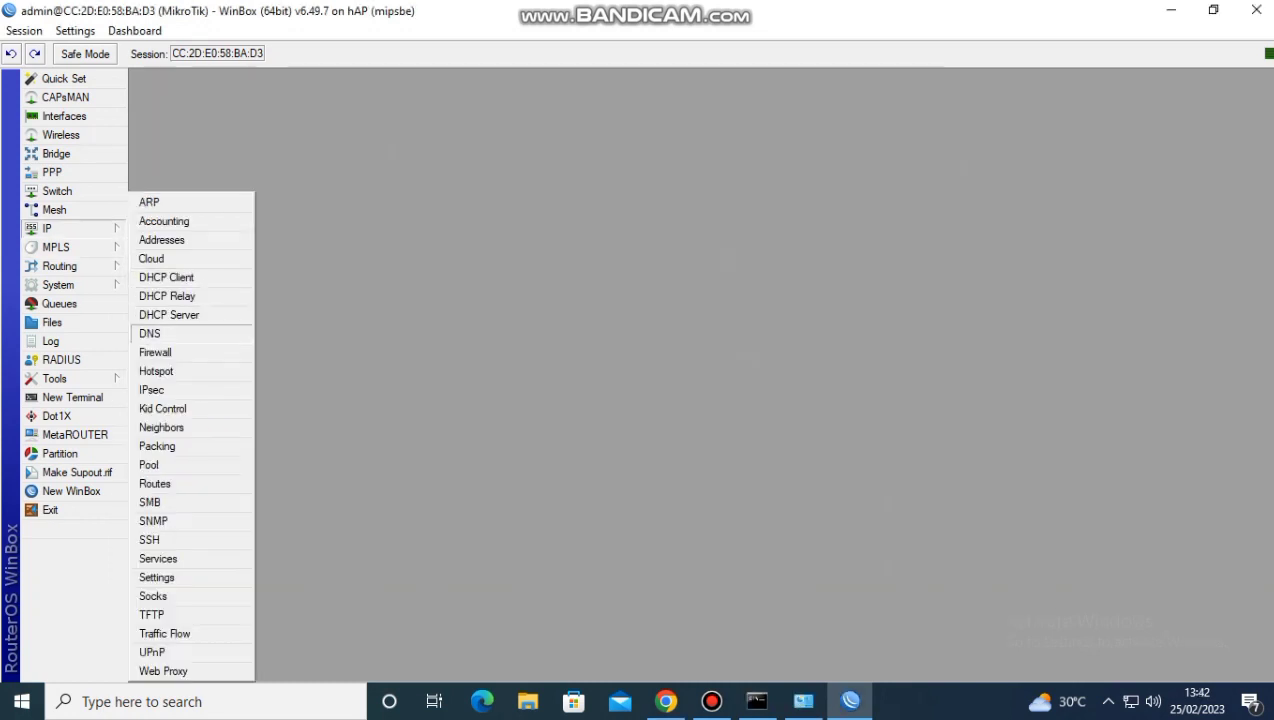
# Start a new firewall filter rule with action log, logging enabled, and log prefix "login"
pyautogui.click(155, 352)
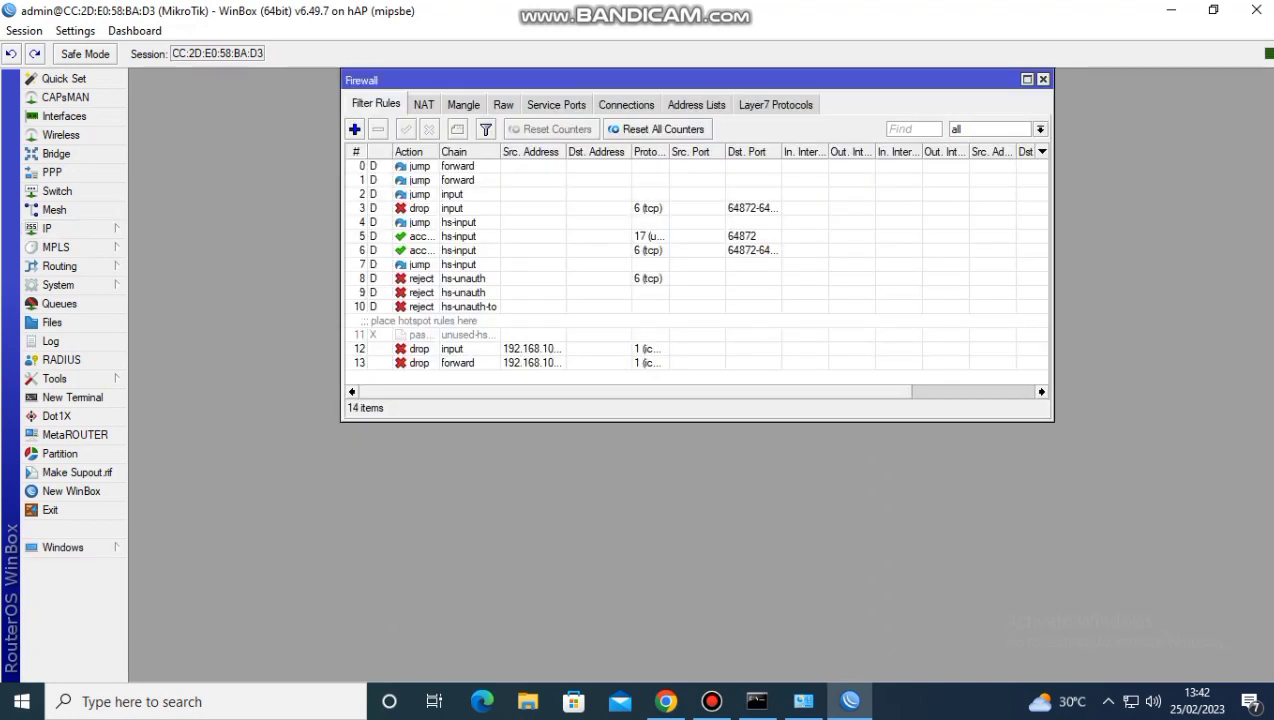
pyautogui.click(354, 129)
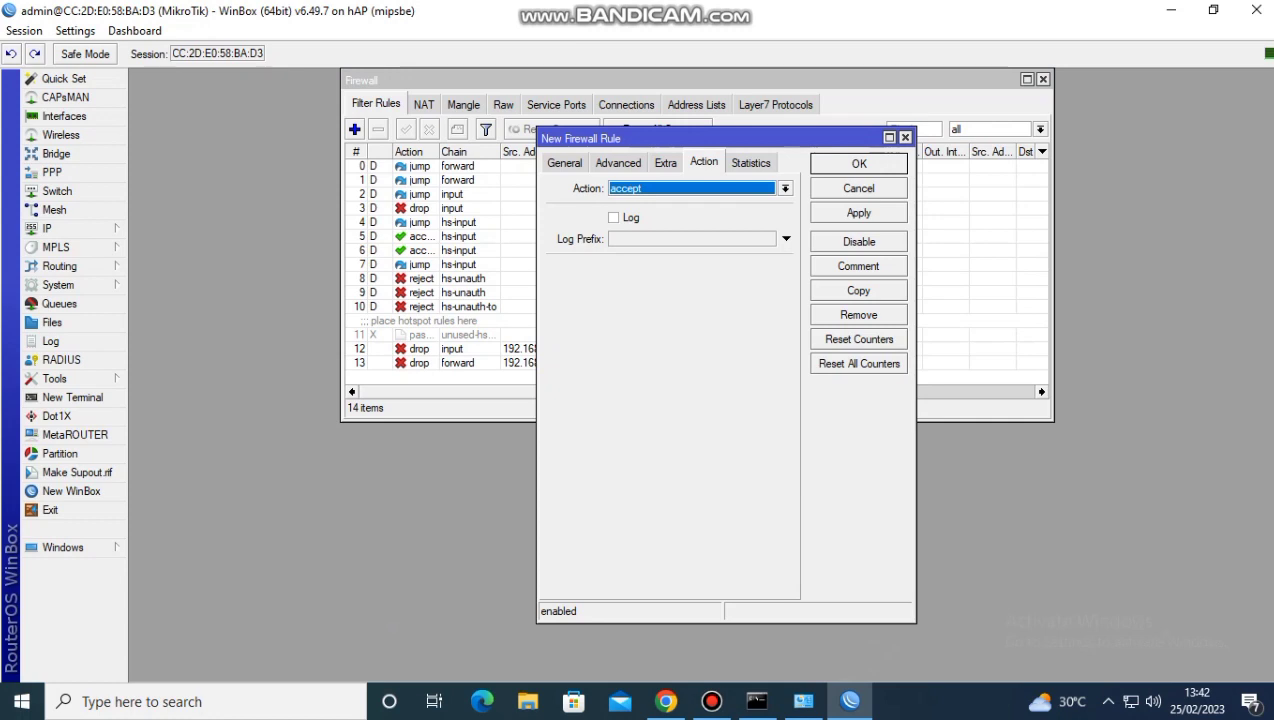
pyautogui.click(785, 188)
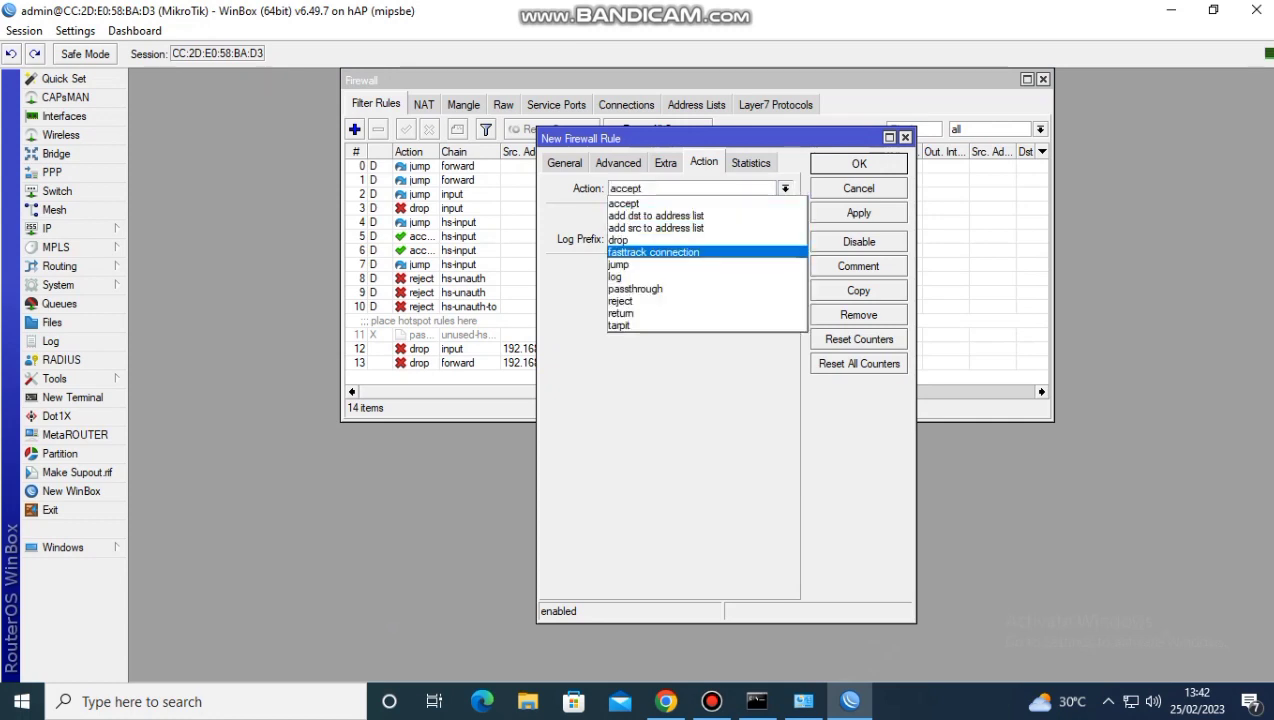
pyautogui.click(707, 277)
pyautogui.click(614, 217)
pyautogui.click(786, 239)
pyautogui.write('login')
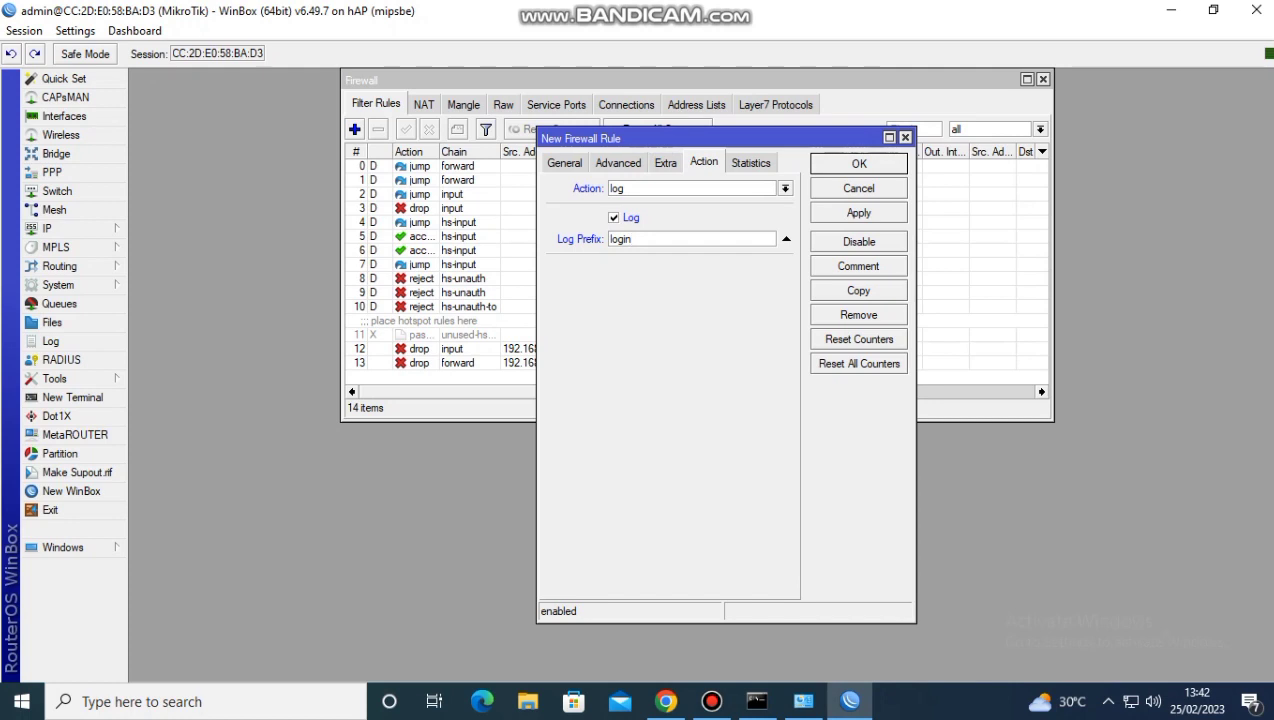
# Set the log rule's chain to input and save the rule
pyautogui.click(565, 163)
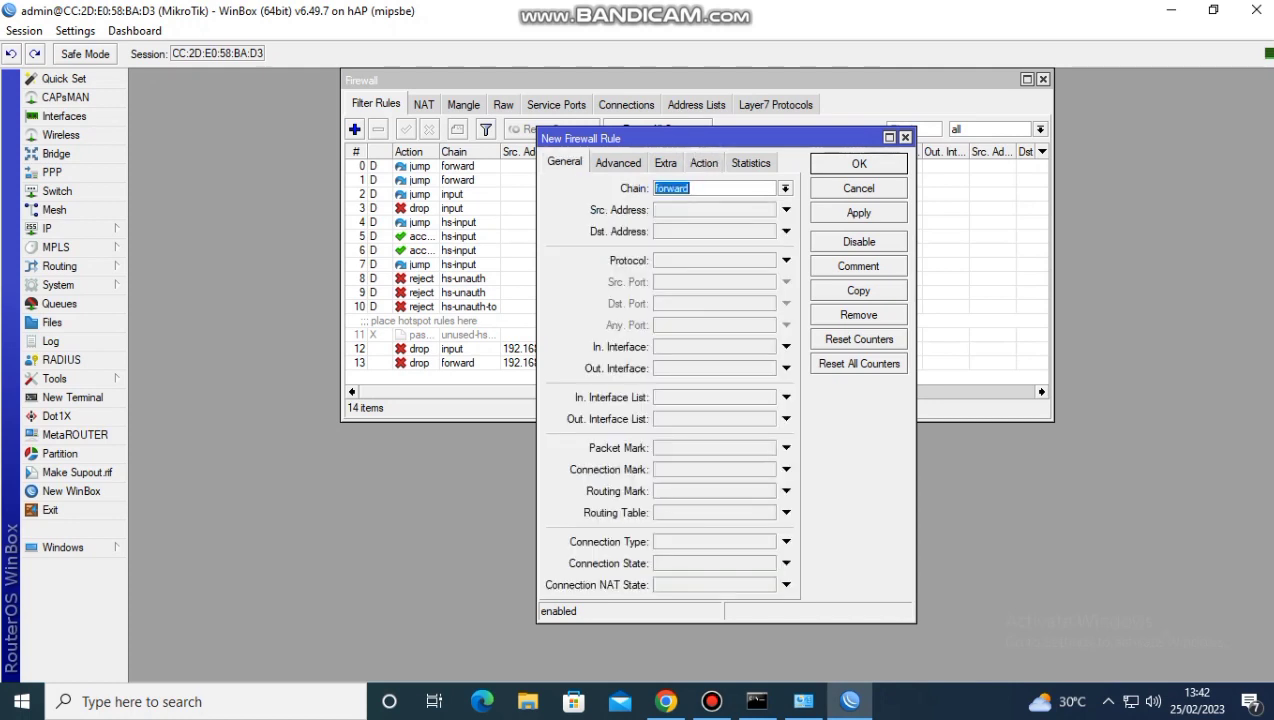
pyautogui.click(785, 188)
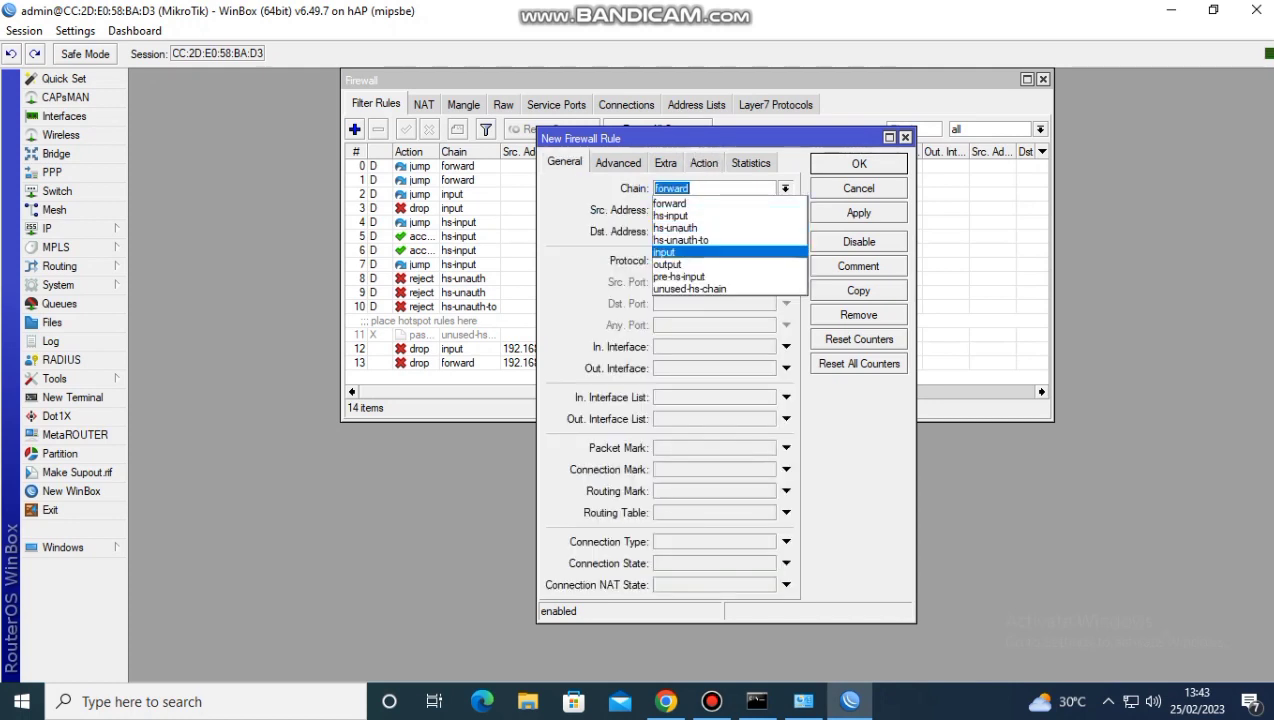
pyautogui.press('Return')
pyautogui.click(858, 212)
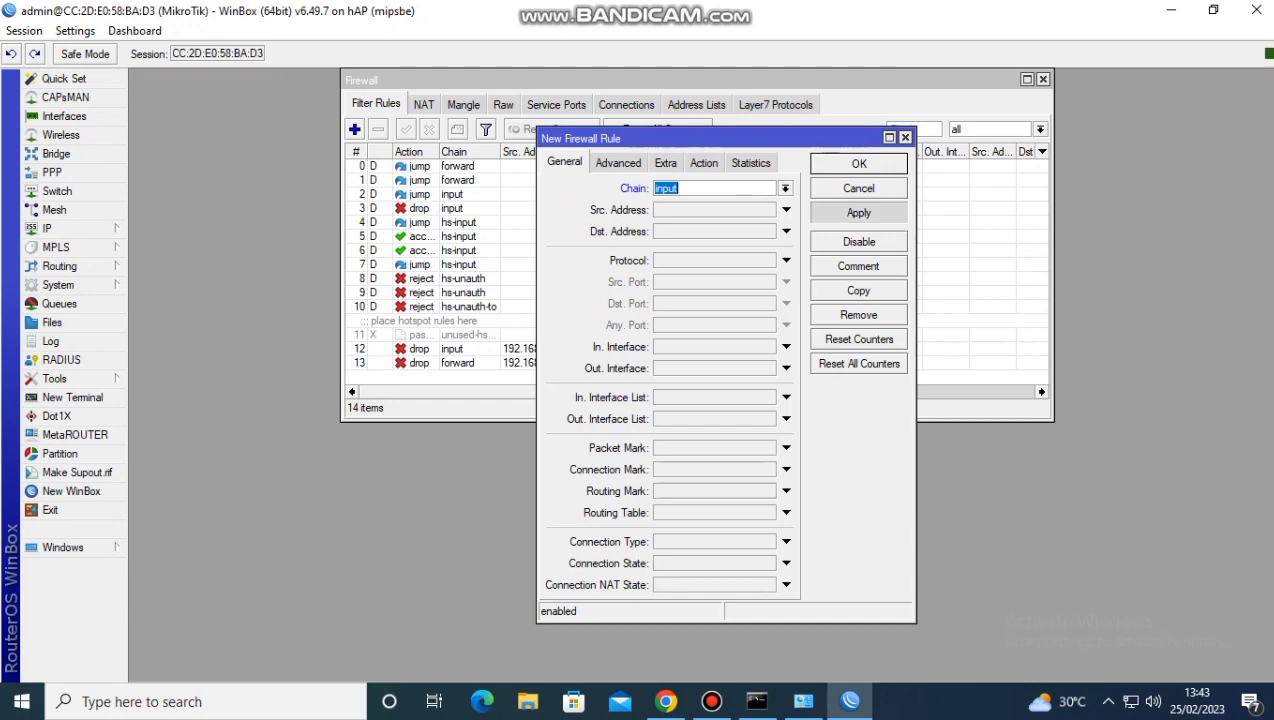
pyautogui.click(858, 163)
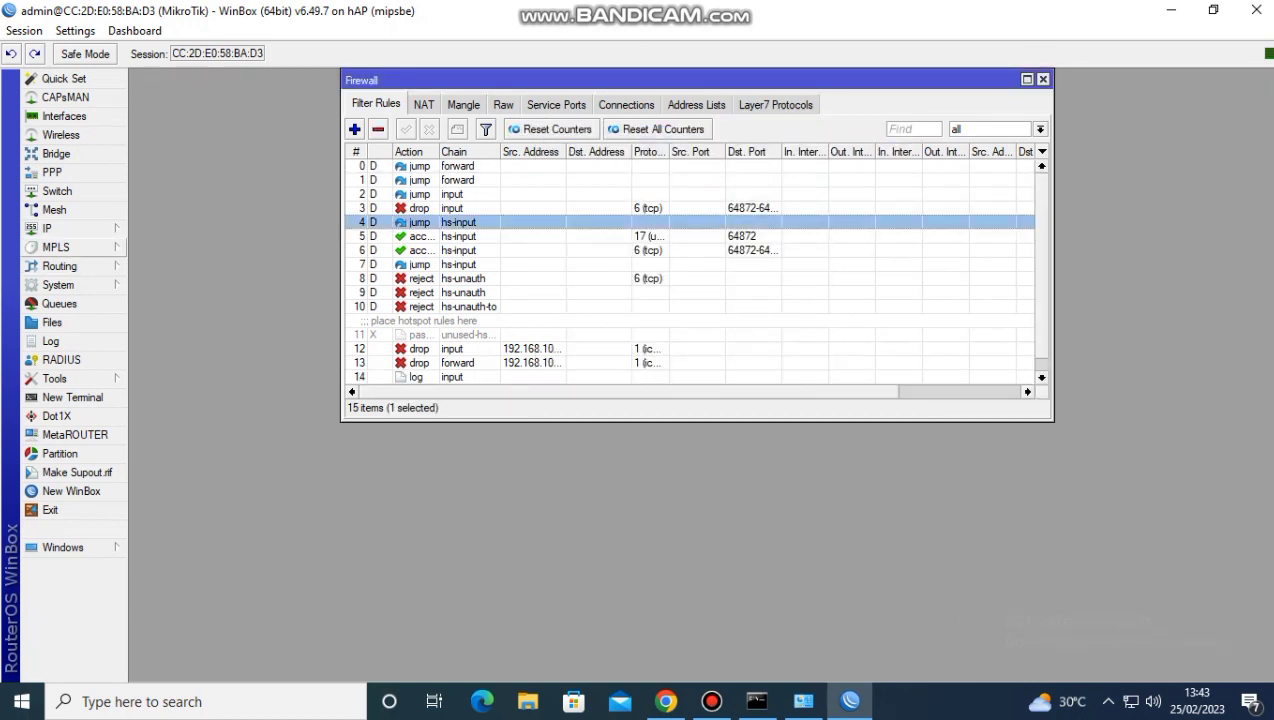
# Start a new system logging rule with no topic and the prefix "akses ke router"
pyautogui.click(58, 285)
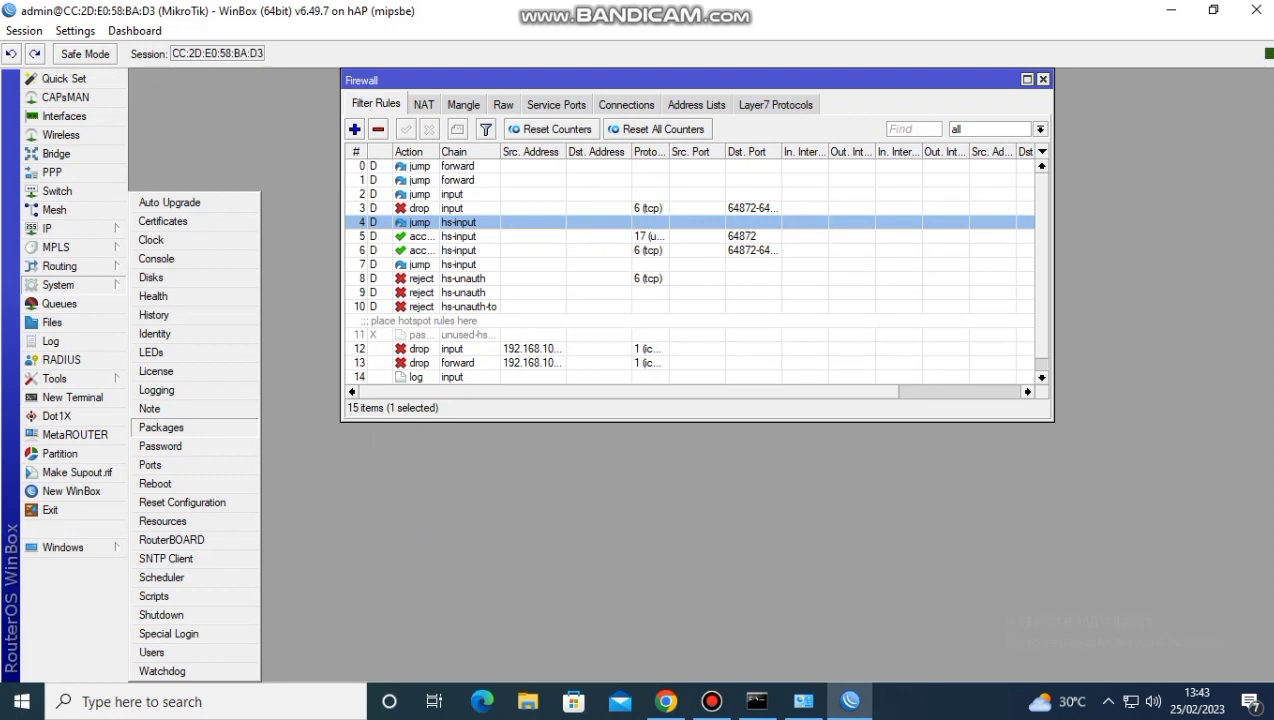
pyautogui.click(156, 390)
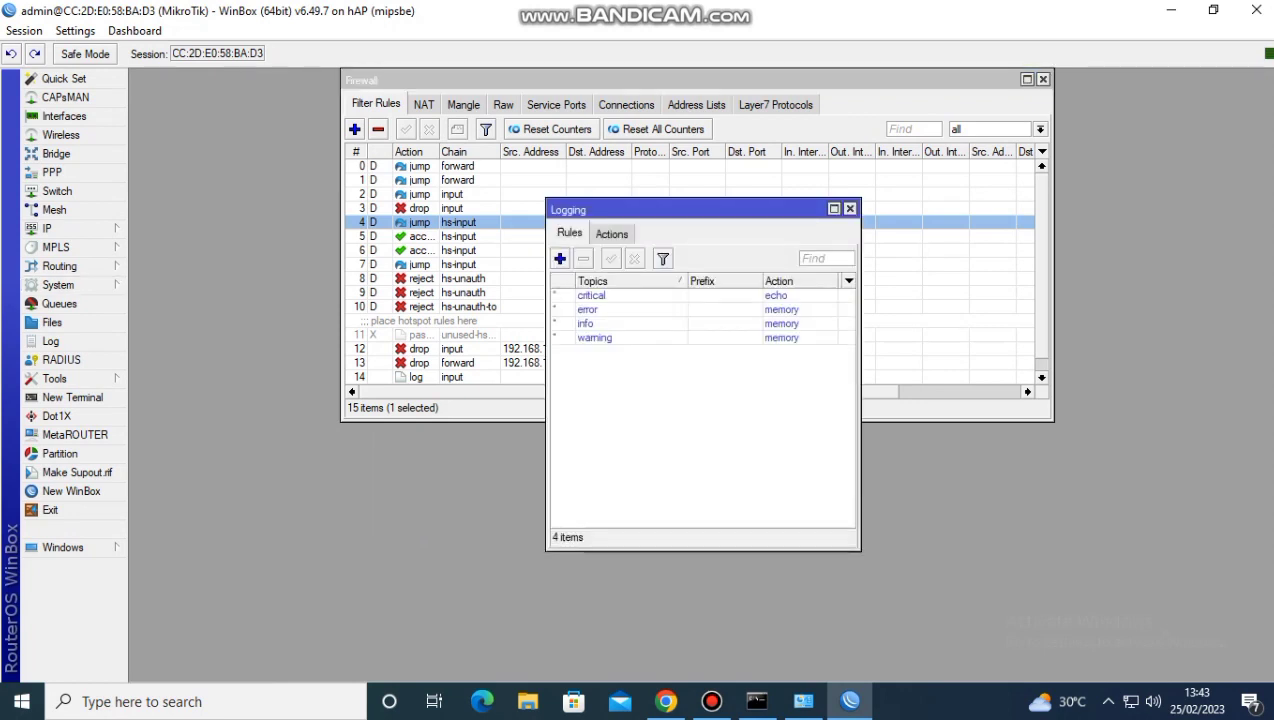
pyautogui.click(560, 258)
pyautogui.click(721, 312)
pyautogui.click(721, 331)
pyautogui.write('akses')
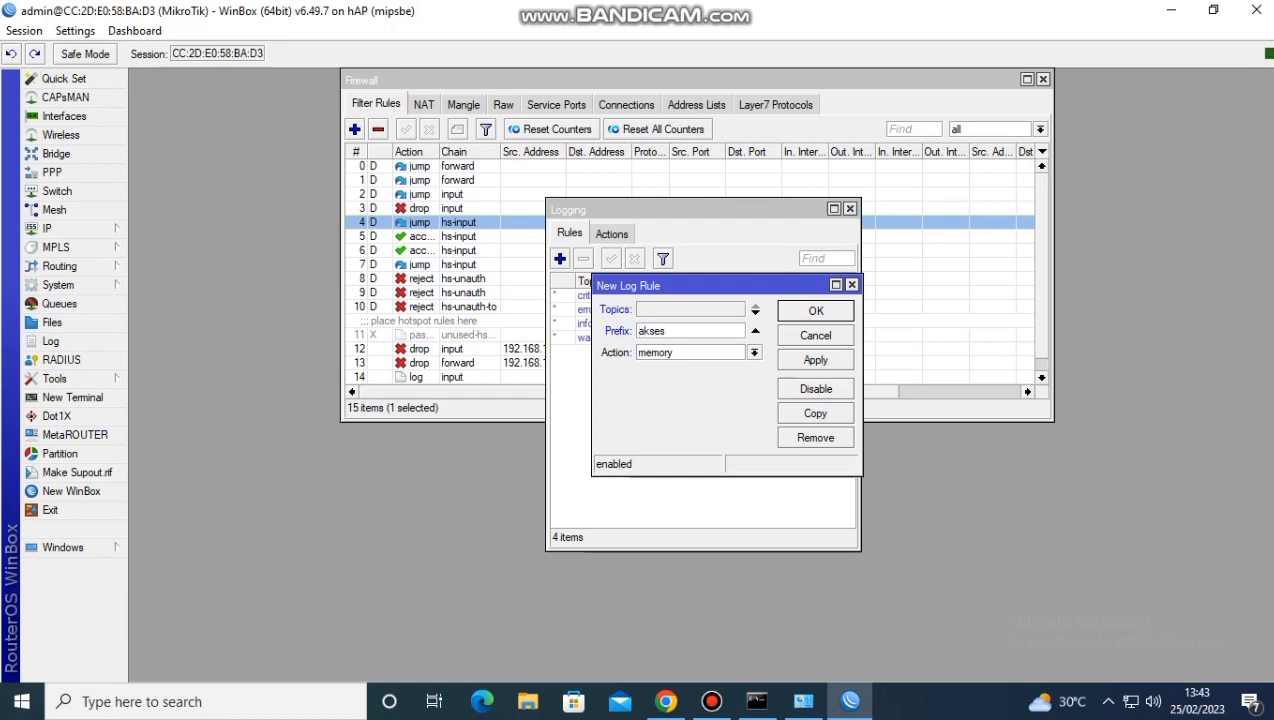
pyautogui.write(' ke router')
# Set the logging rule's action to disk, save it, and open the router's log to check the entries
pyautogui.click(755, 352)
pyautogui.click(700, 366)
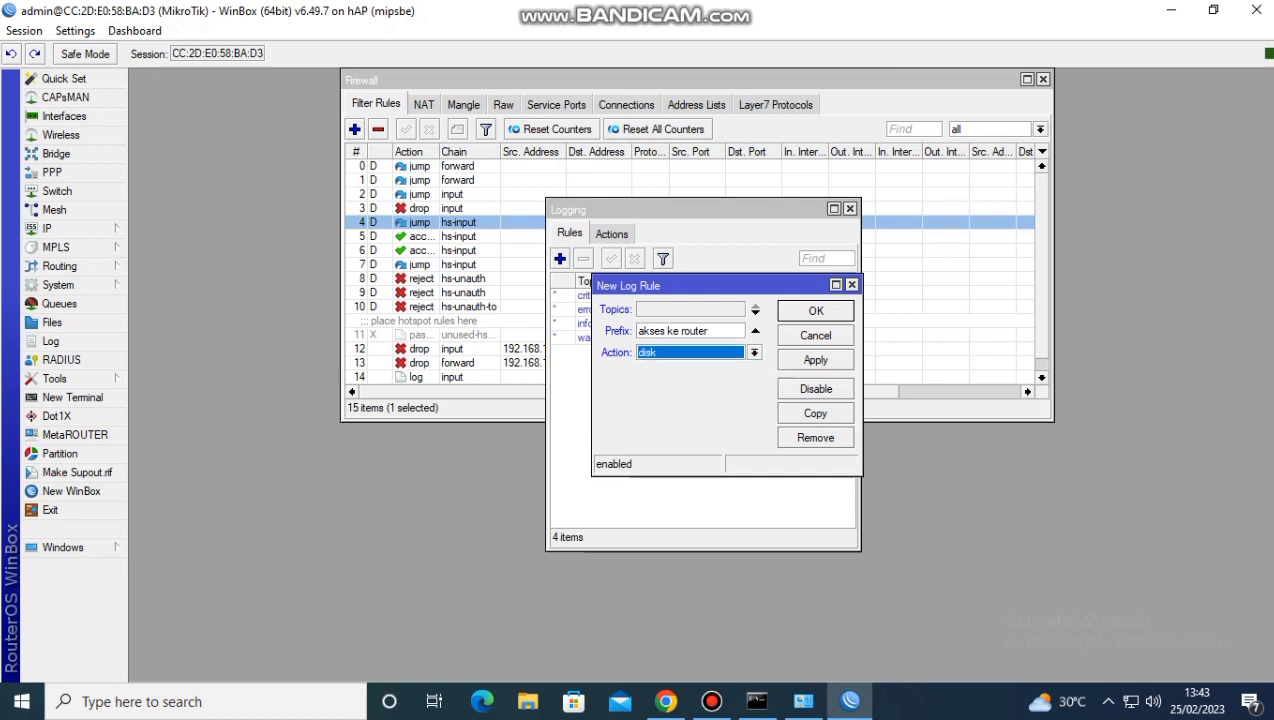
pyautogui.click(815, 359)
pyautogui.click(815, 310)
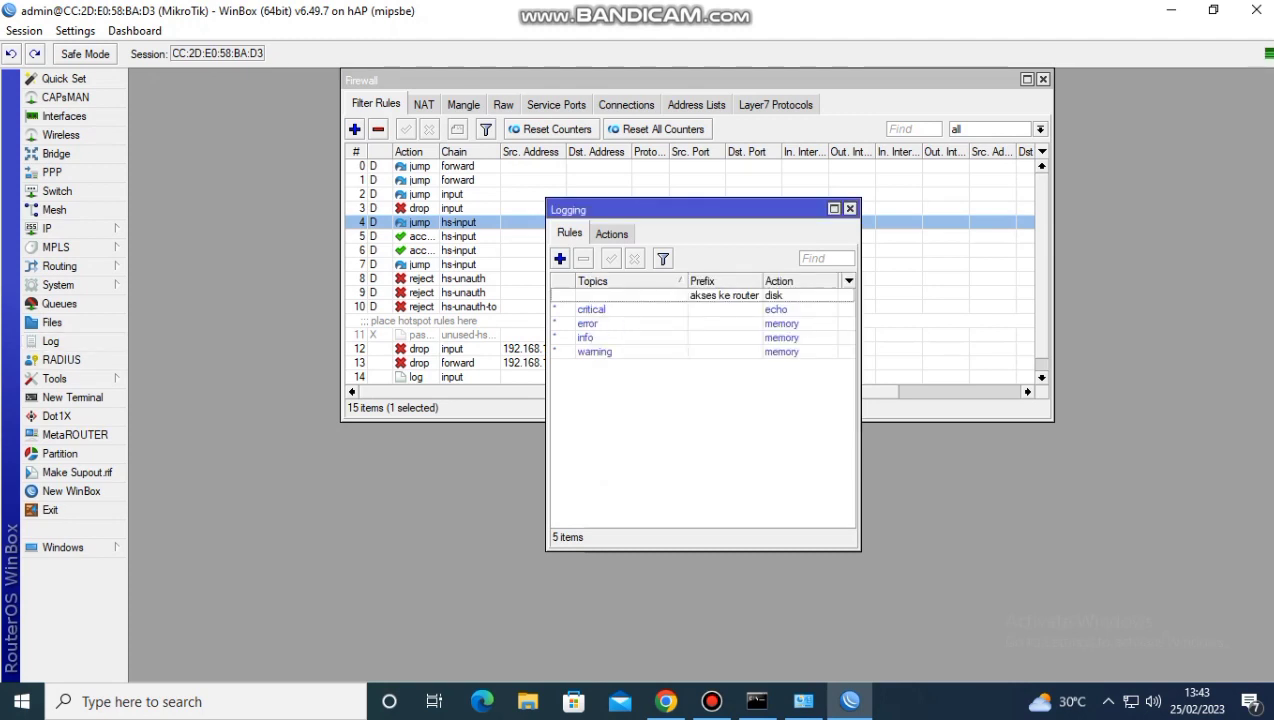
pyautogui.click(50, 341)
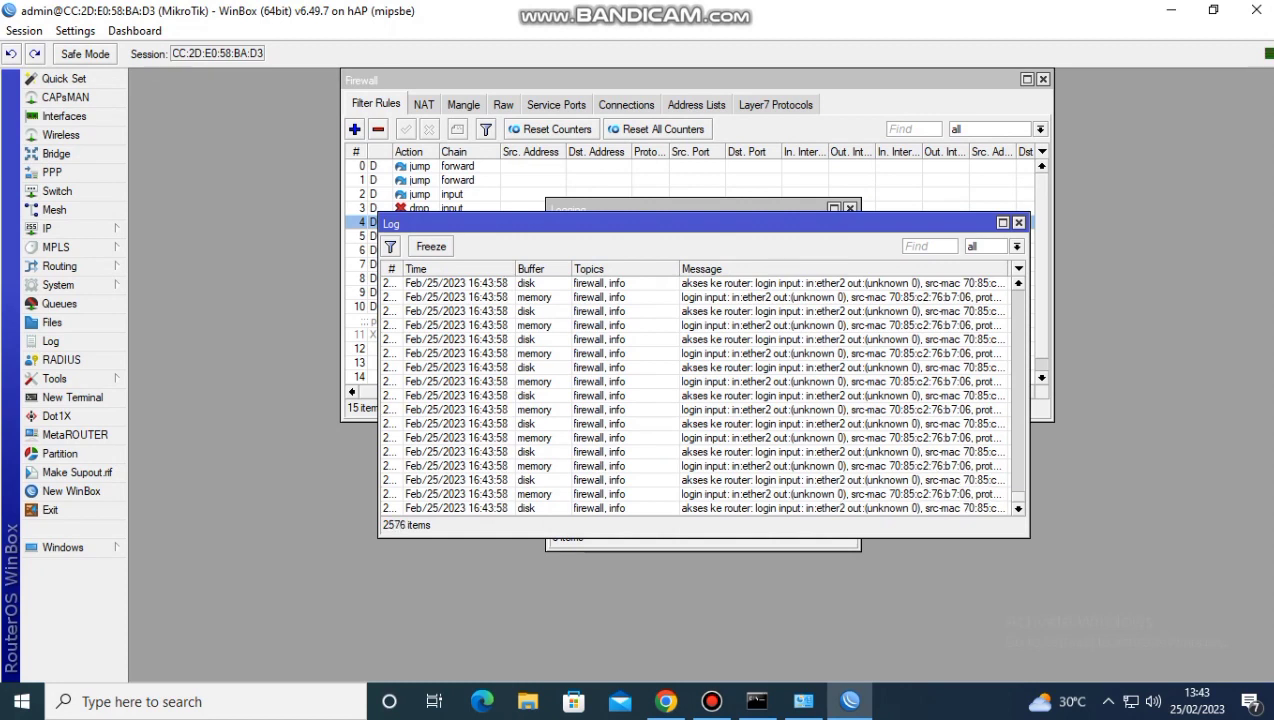
# Close the log and add a RADIUS server for the hotspot service at address 127.0.0.1, entering its shared secret
pyautogui.click(1018, 222)
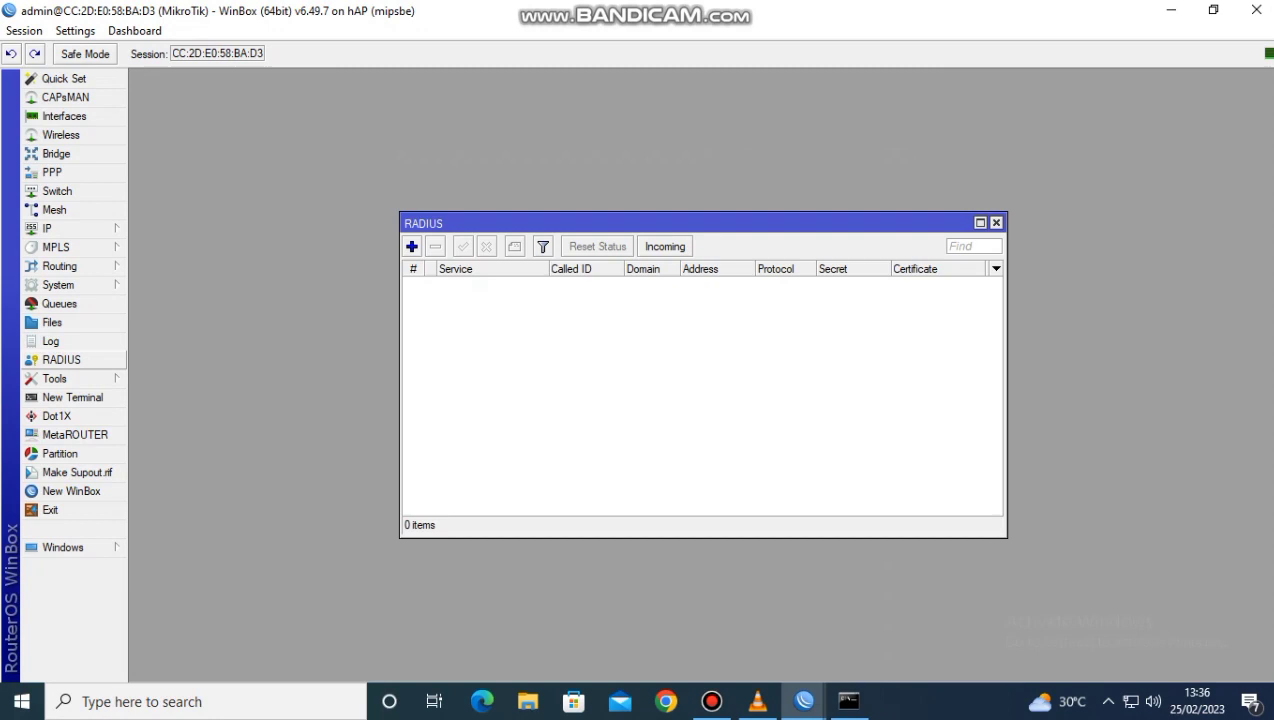
pyautogui.click(61, 359)
pyautogui.click(411, 246)
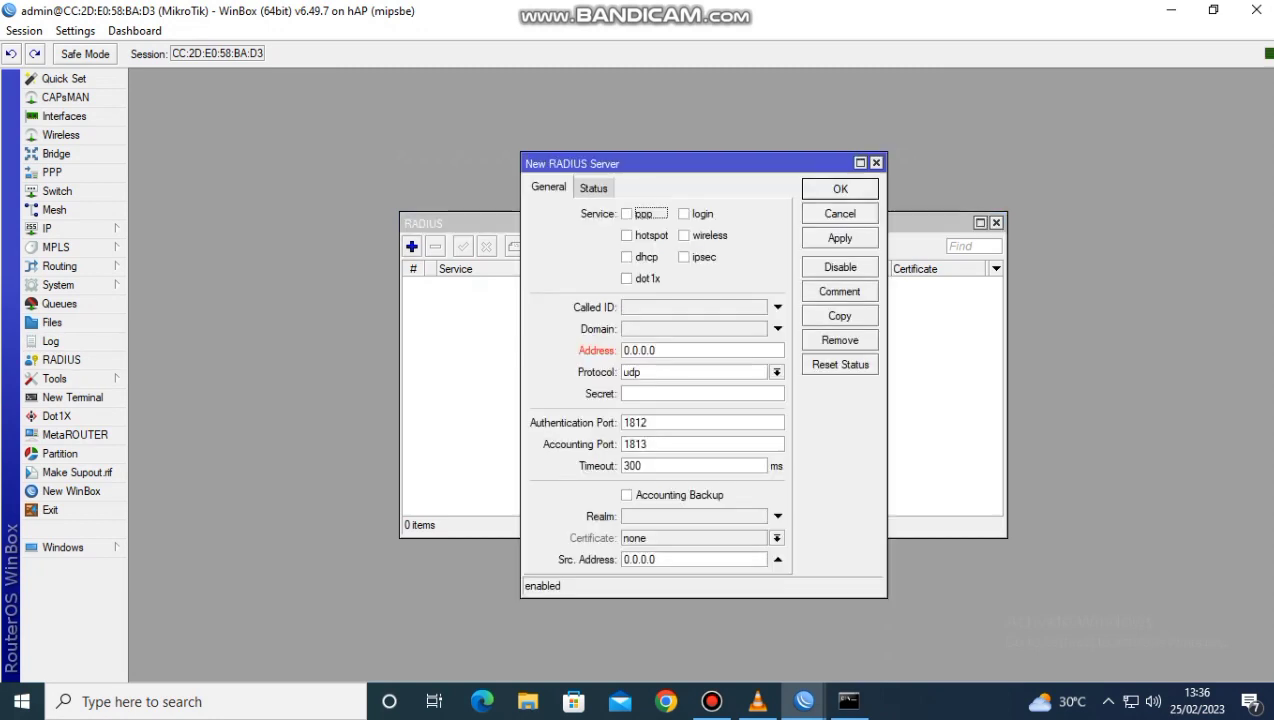
pyautogui.click(650, 235)
pyautogui.moveTo(657, 350); pyautogui.dragTo(621, 350)
pyautogui.write('1')
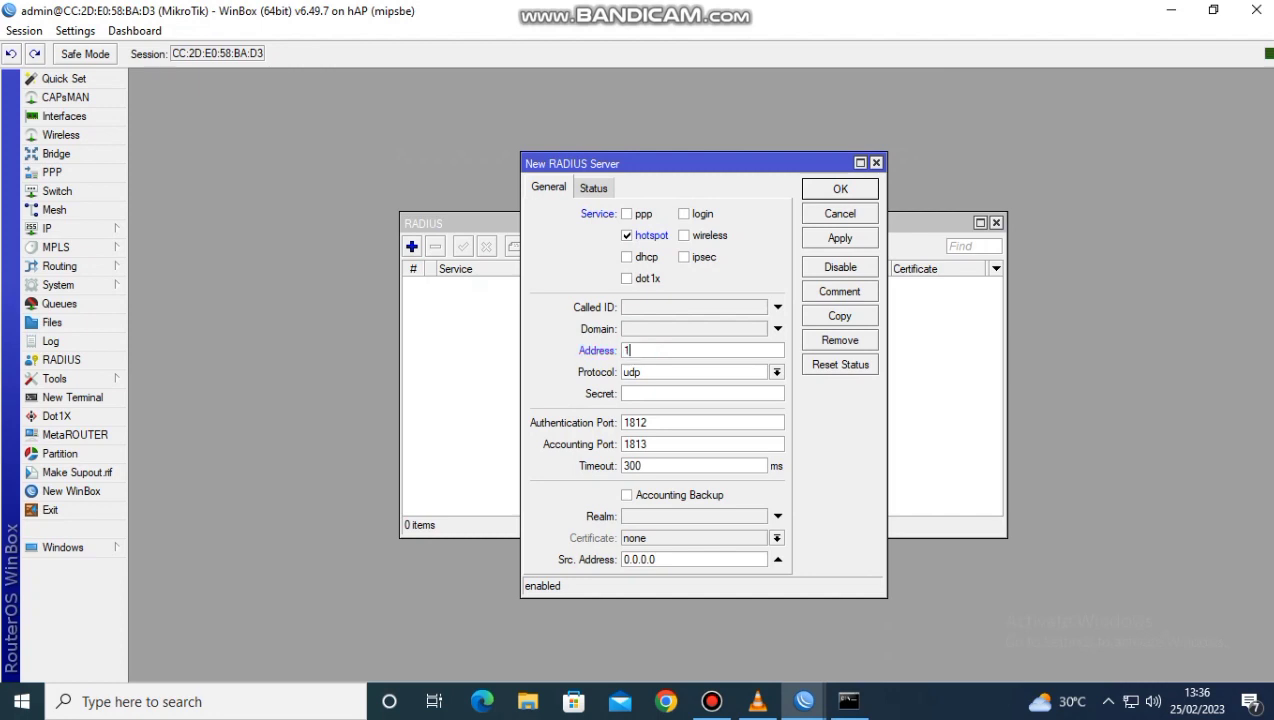
pyautogui.write('27.0.0.1')
pyautogui.write('*')
pyautogui.click(840, 238)
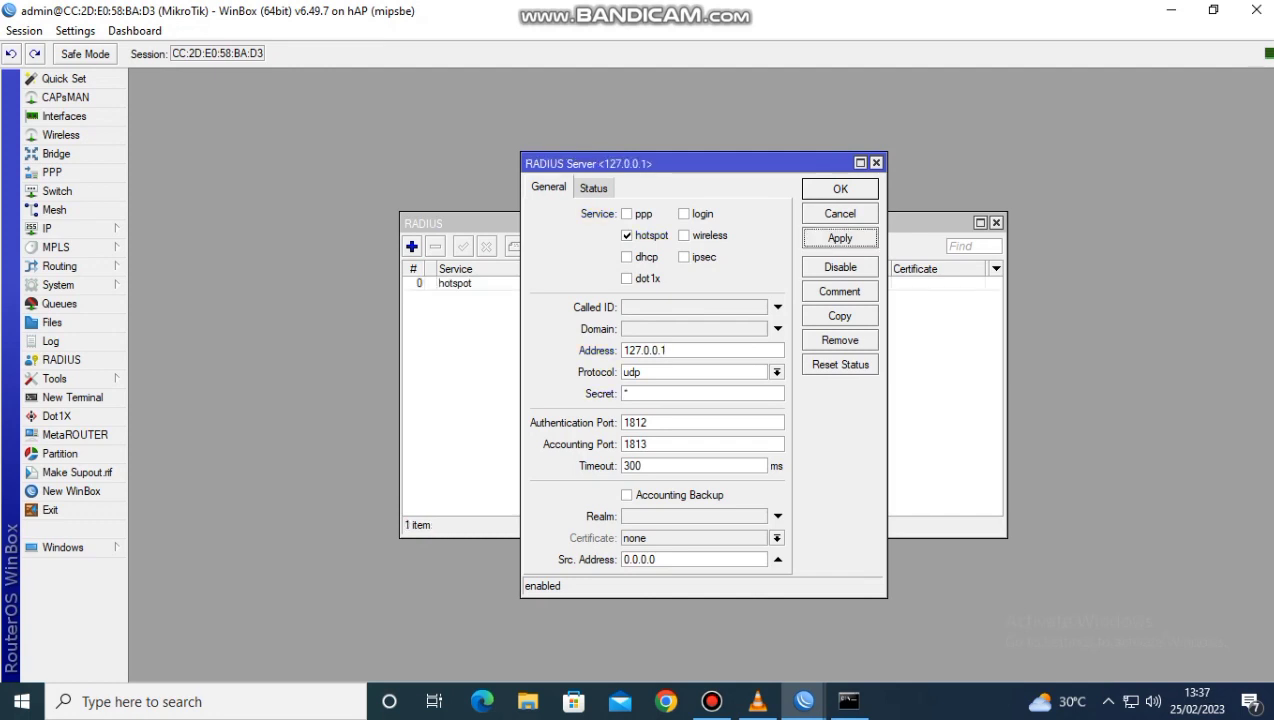
pyautogui.click(840, 189)
# Accept incoming RADIUS requests on the default port and save the setting
pyautogui.click(665, 246)
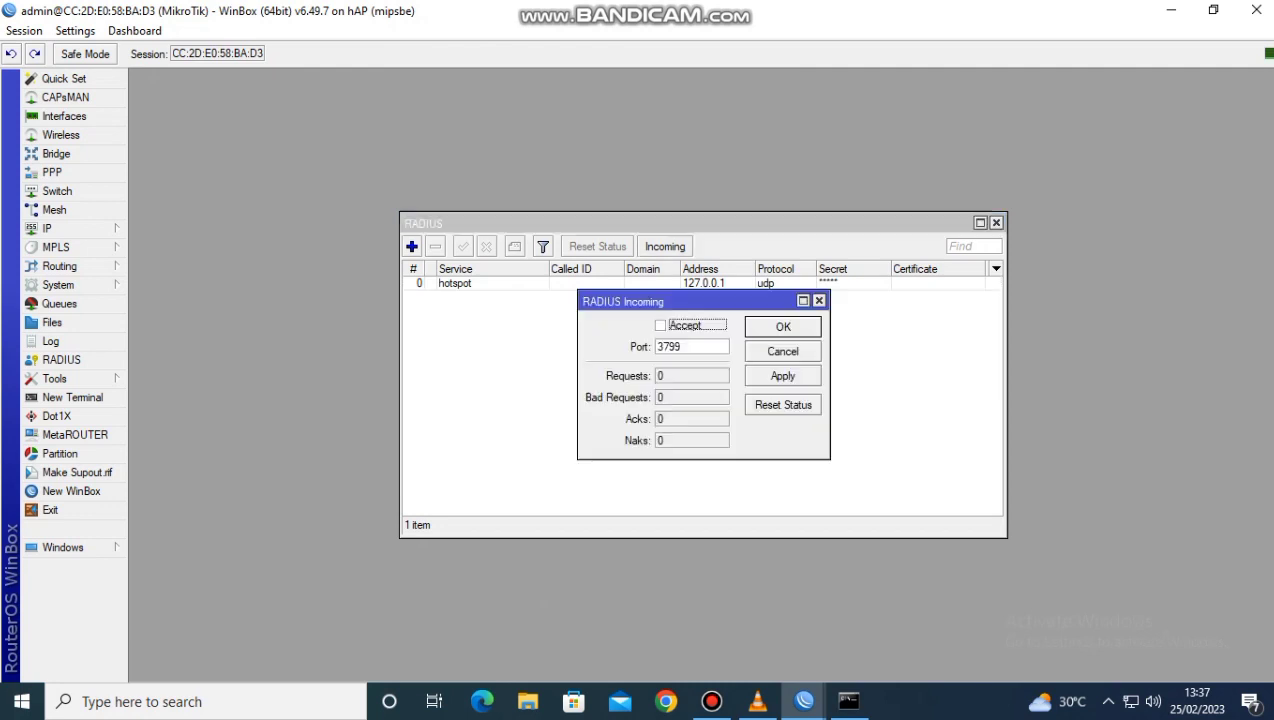
pyautogui.click(660, 325)
pyautogui.click(783, 376)
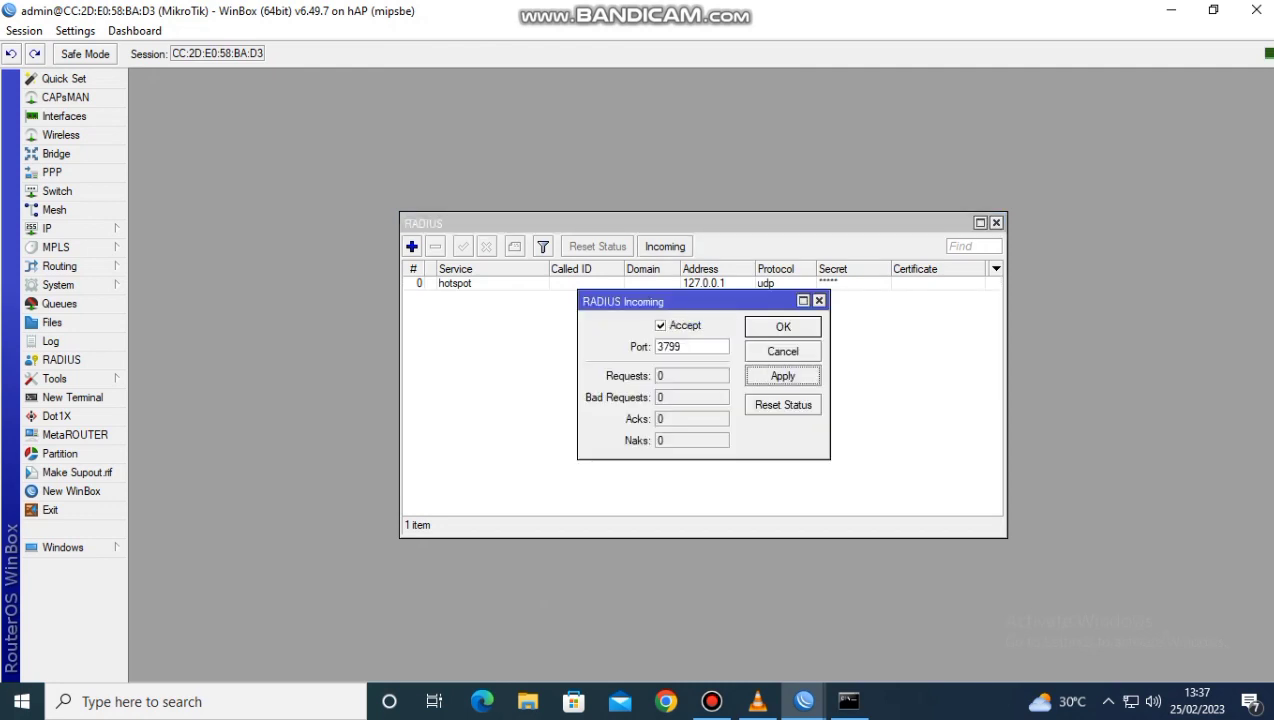
pyautogui.click(783, 327)
# Start the hotspot setup and choose wlan1 as the hotspot interface
pyautogui.click(60, 228)
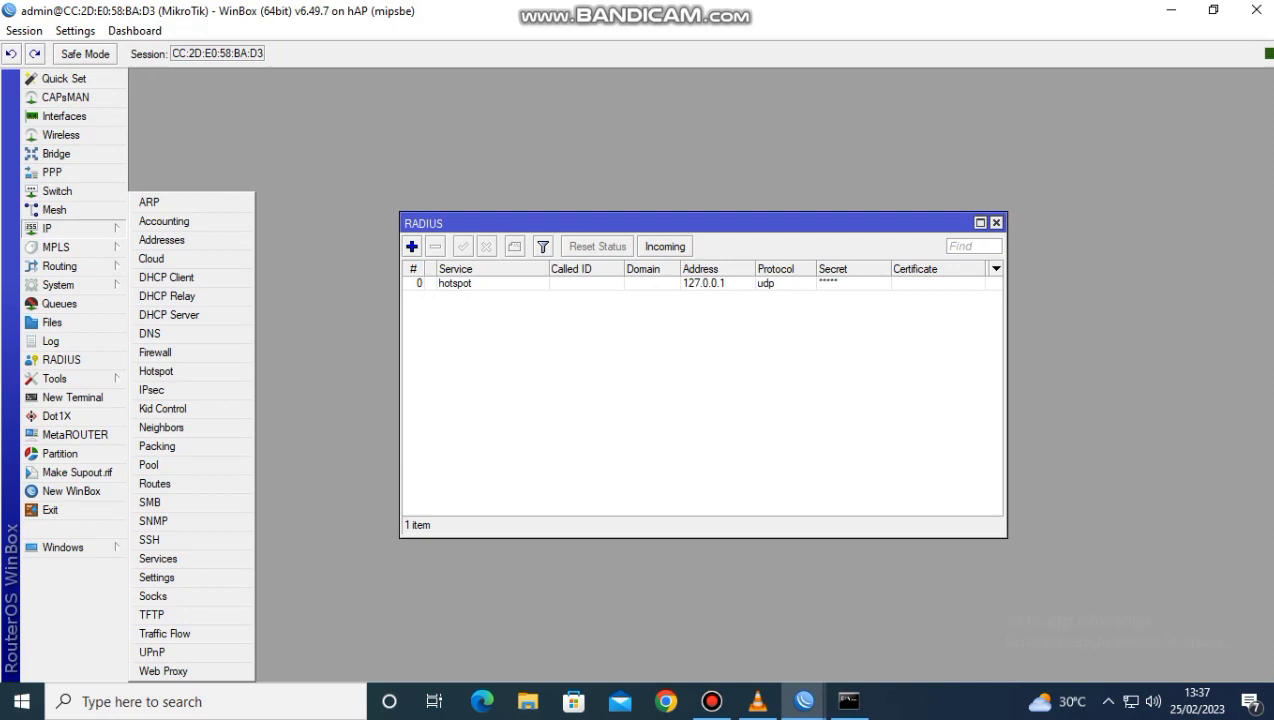
pyautogui.click(156, 371)
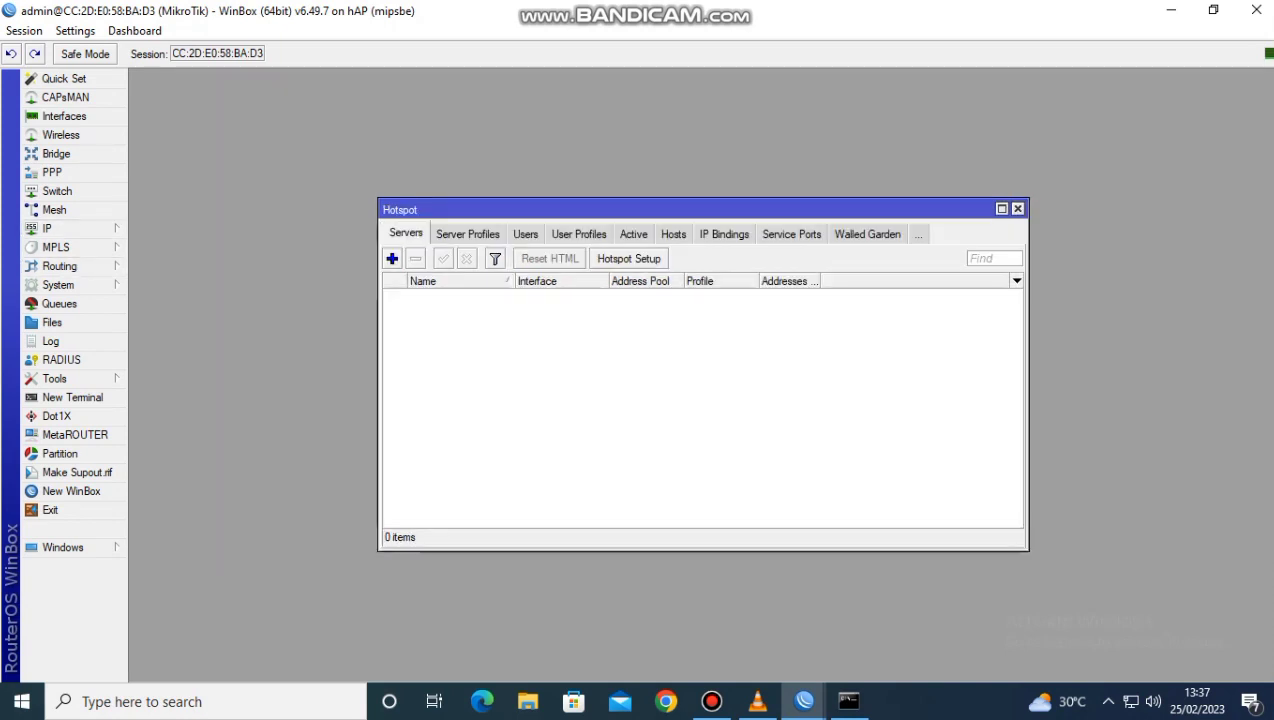
pyautogui.click(628, 258)
pyautogui.click(821, 362)
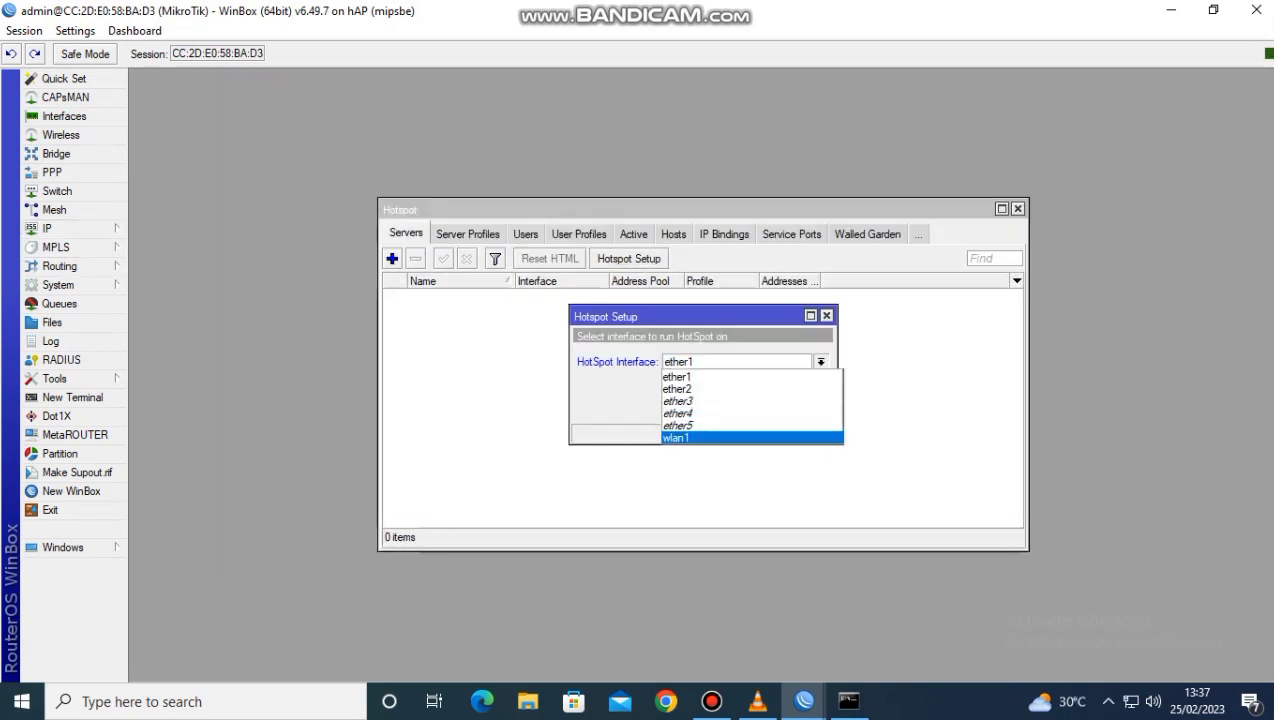
pyautogui.click(758, 437)
pyautogui.click(757, 407)
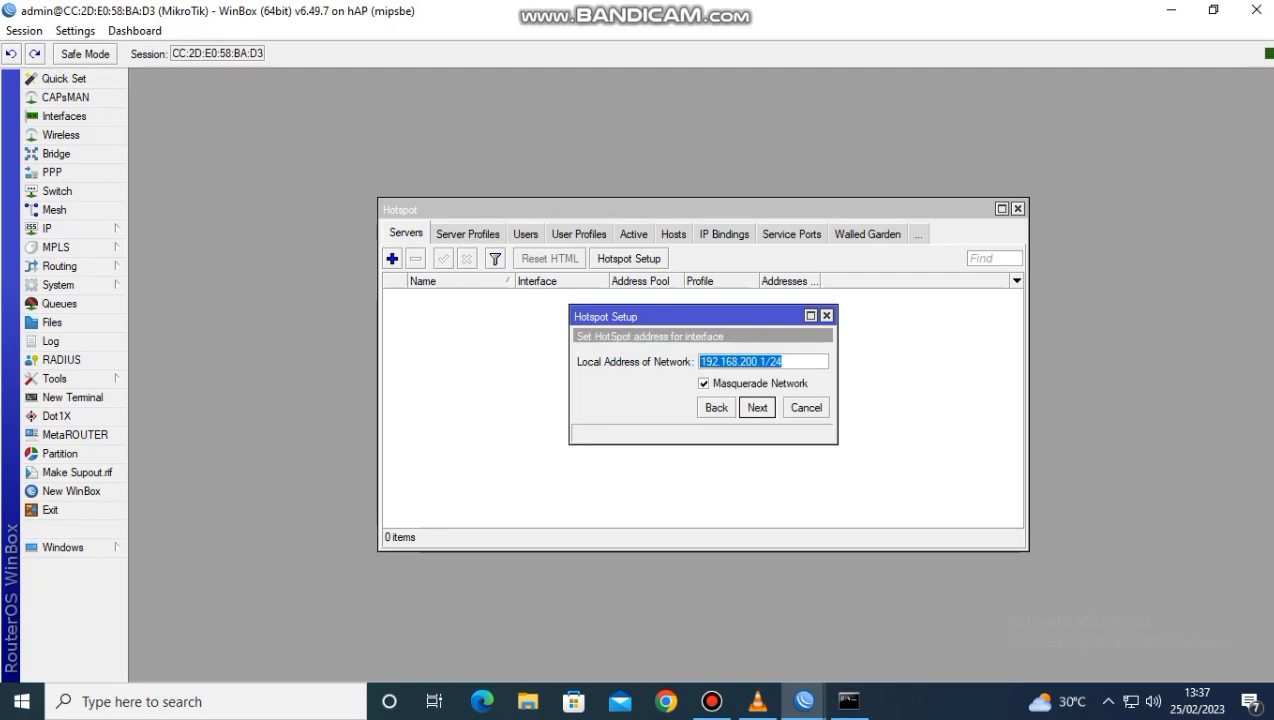
# Accept local network 192.168.200.1/24 with masquerading and the remaining default values to complete the hotspot setup
pyautogui.click(757, 407)
pyautogui.click(757, 407)
pyautogui.click(757, 407)
pyautogui.click(757, 407)
pyautogui.click(757, 407)
pyautogui.click(757, 407)
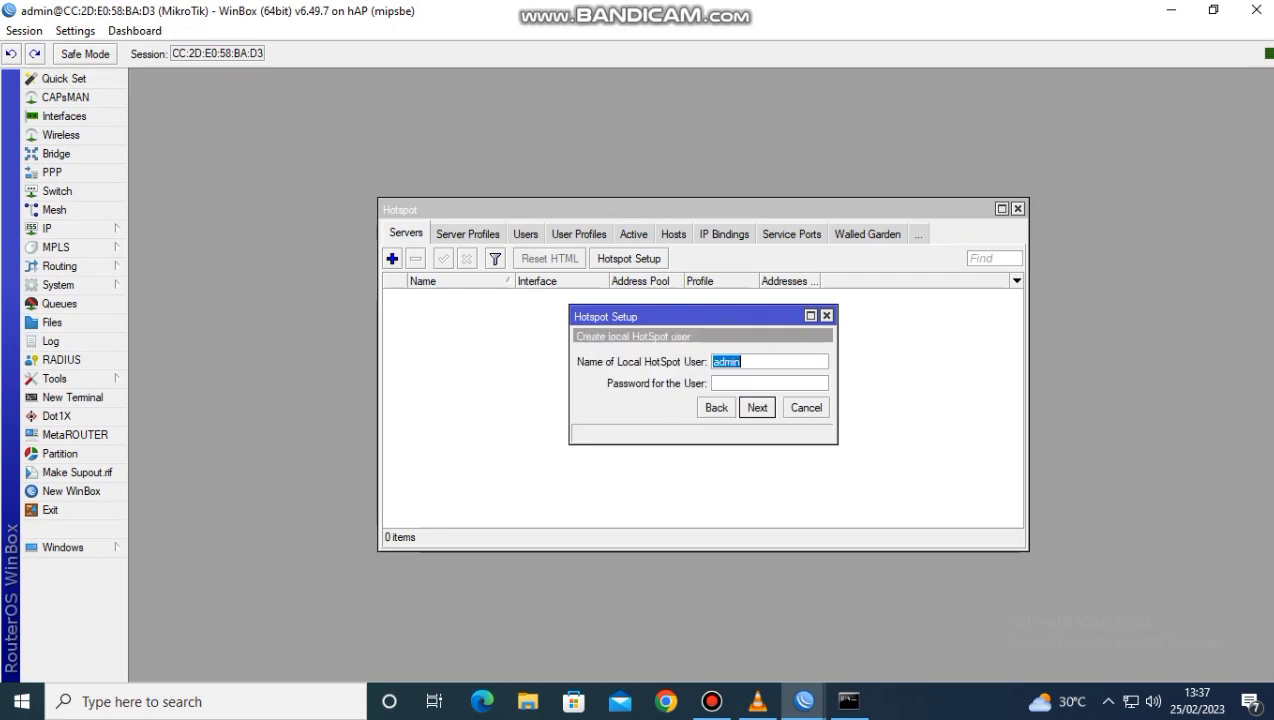
pyautogui.click(757, 407)
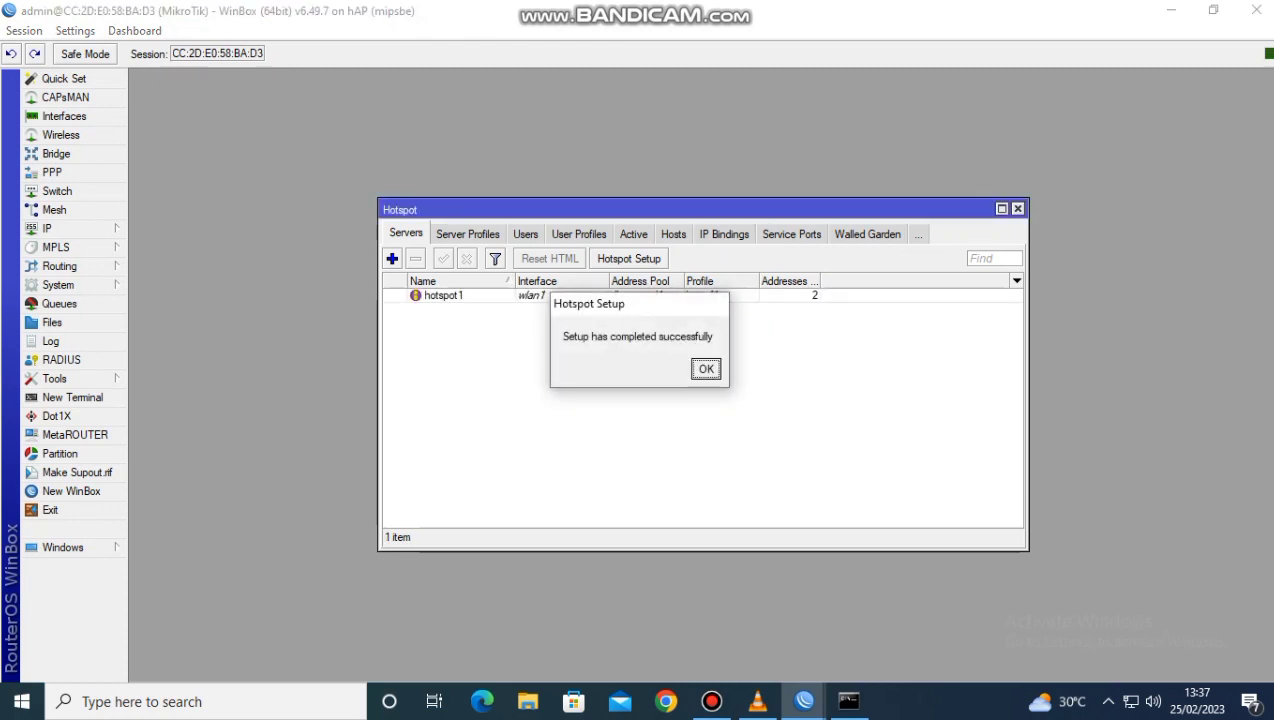
pyautogui.press('Return')
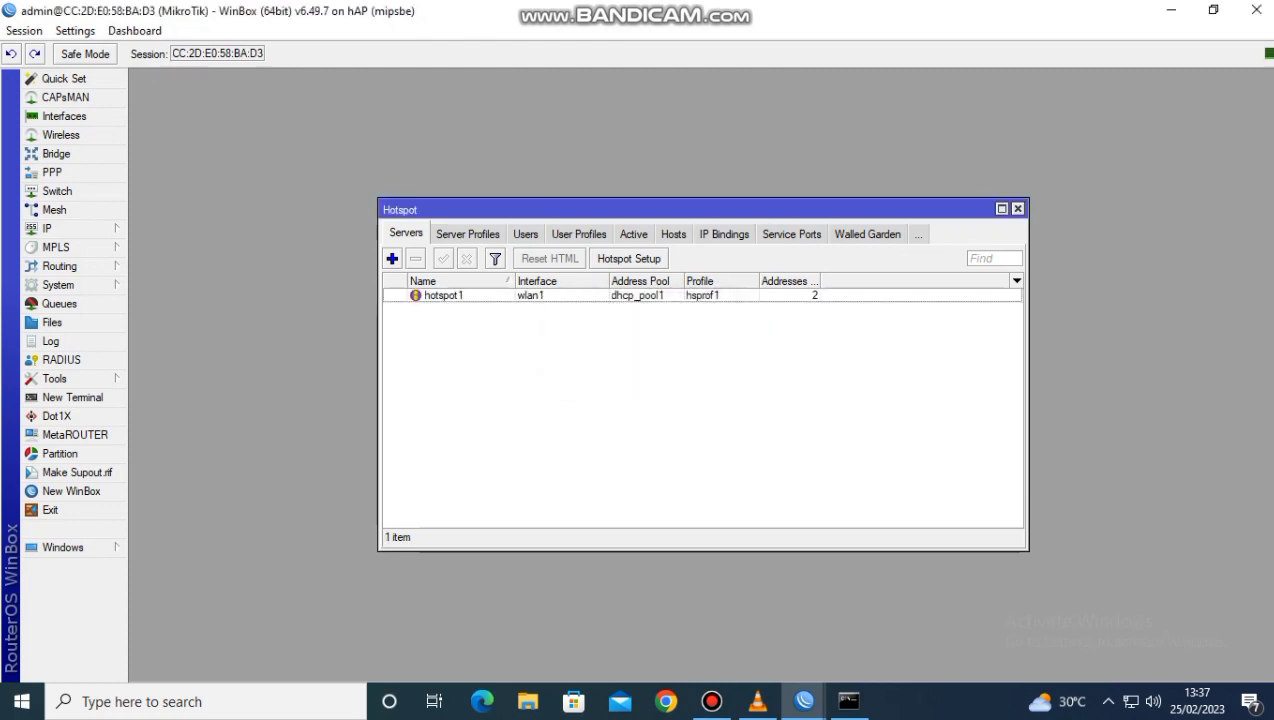
# Enable cookie login and the use of RADIUS in the hsprof1 hotspot server profile and save it
pyautogui.click(468, 234)
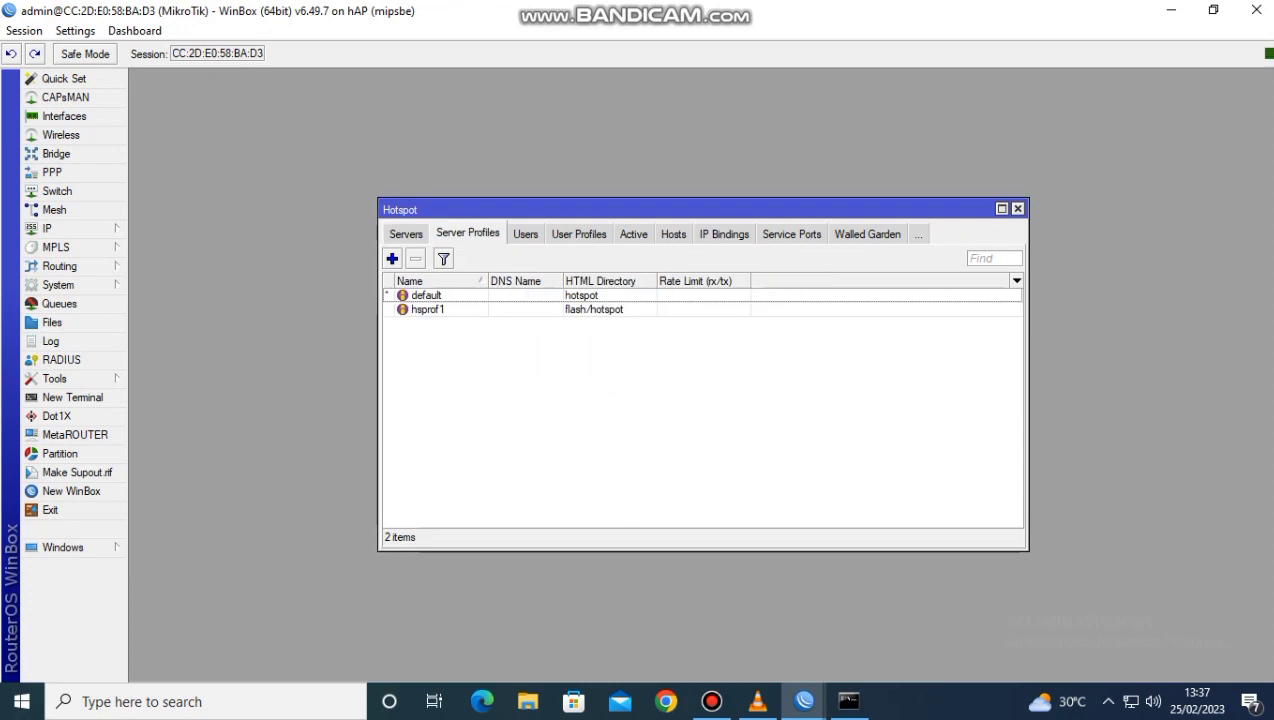
pyautogui.doubleClick(428, 310)
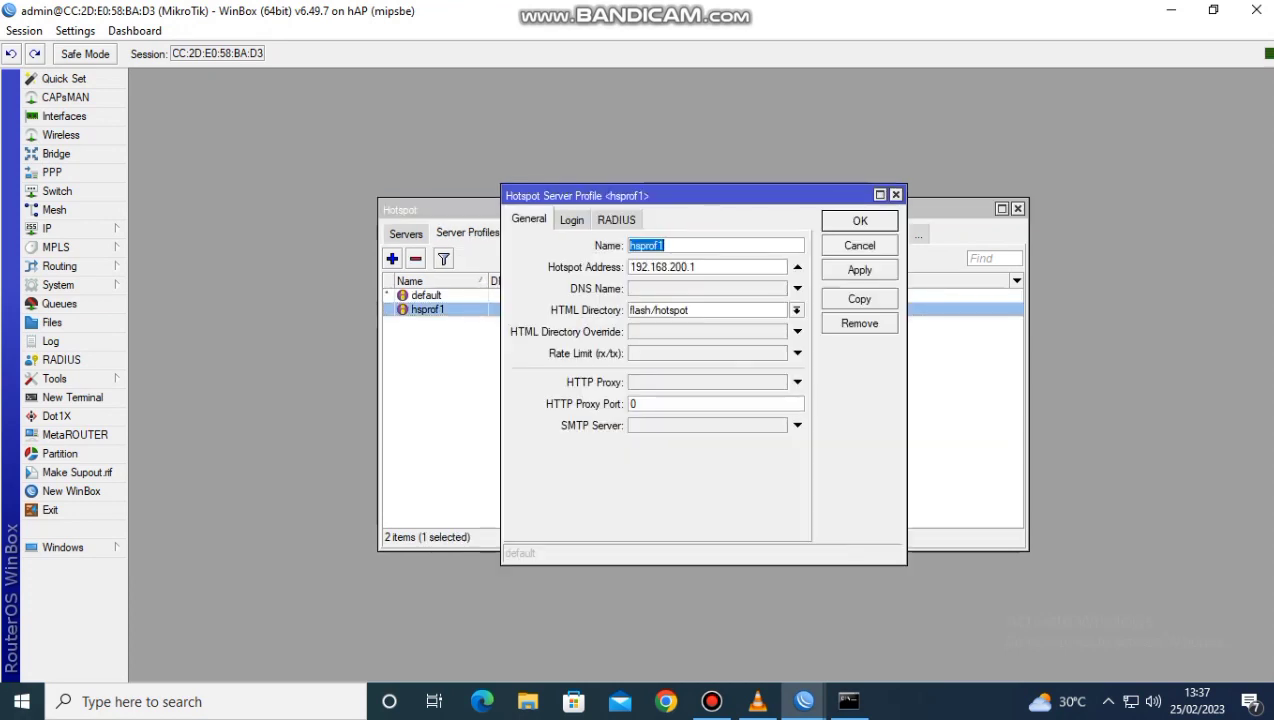
pyautogui.click(571, 220)
pyautogui.click(703, 246)
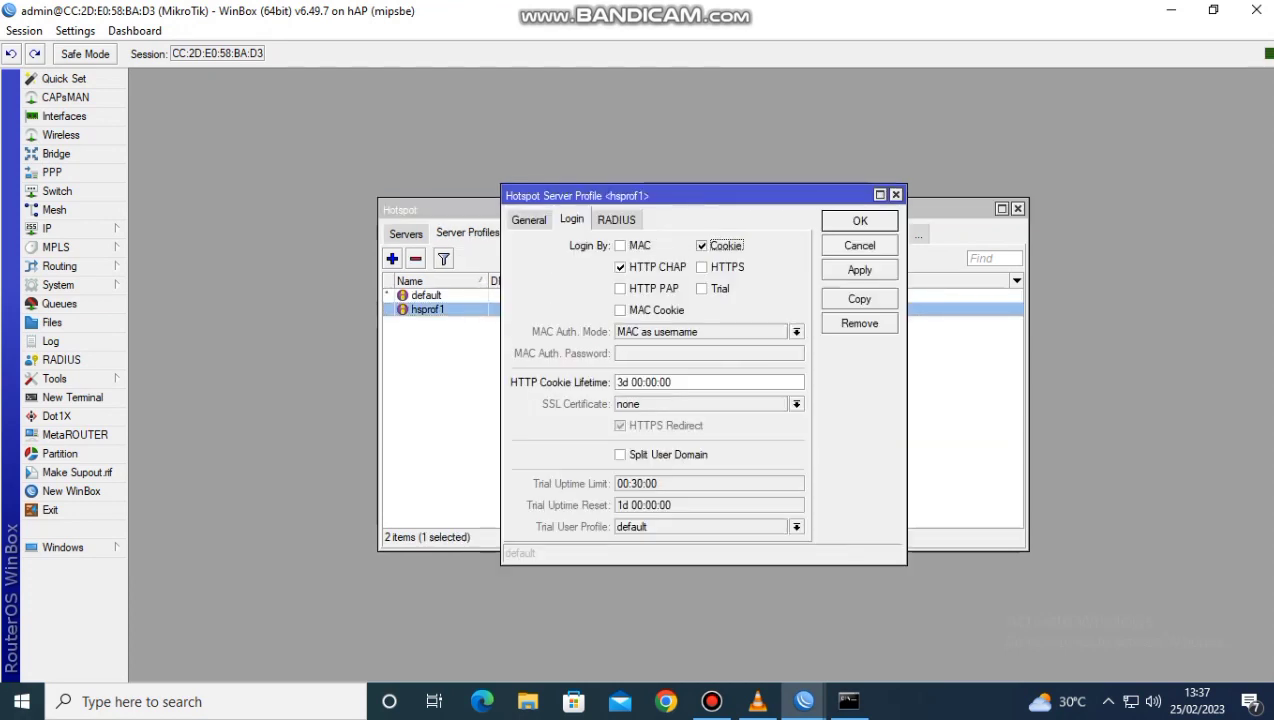
pyautogui.click(616, 220)
pyautogui.click(591, 245)
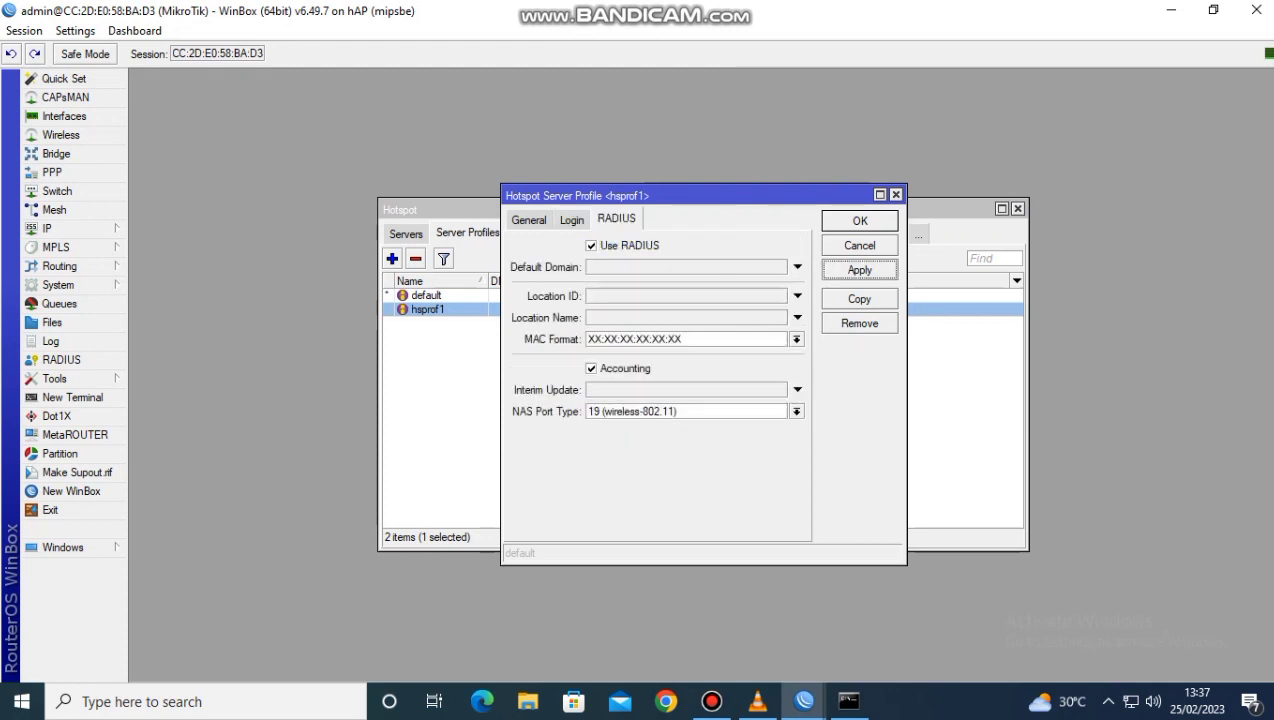
pyautogui.click(859, 220)
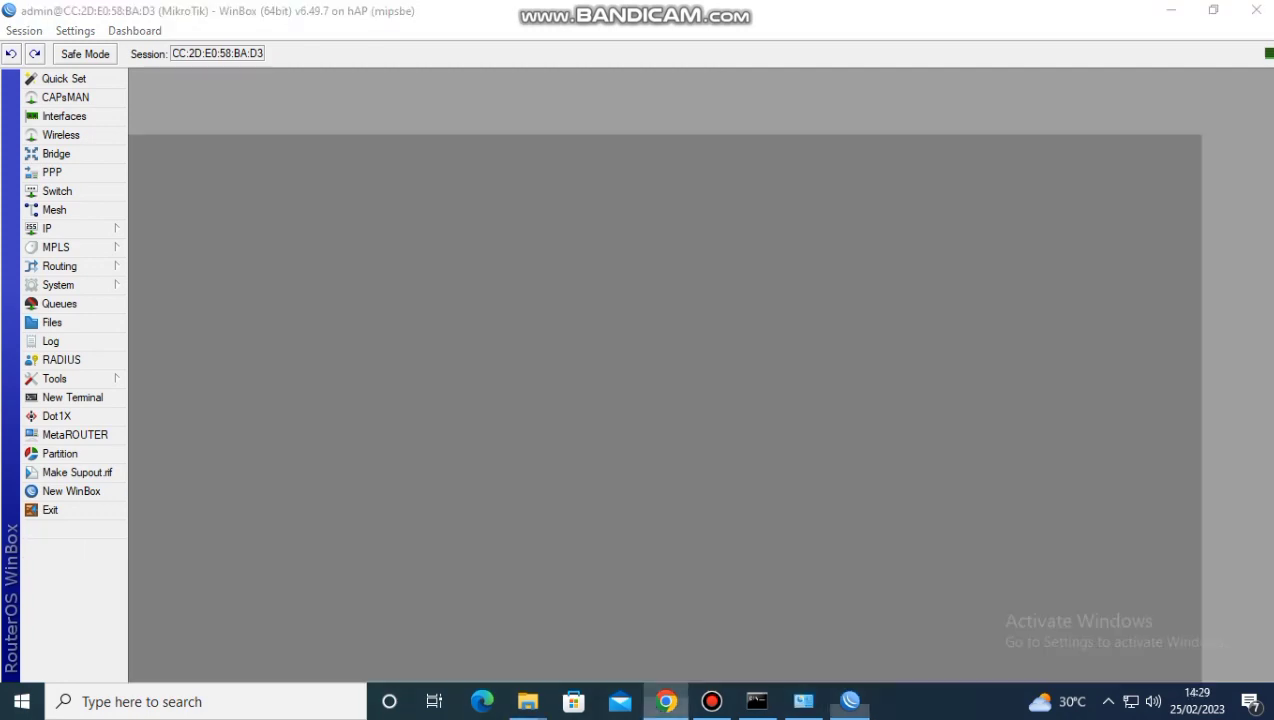
# Switch to Chrome and open the User Manager page at 192.168.100.1/userman
pyautogui.click(665, 701)
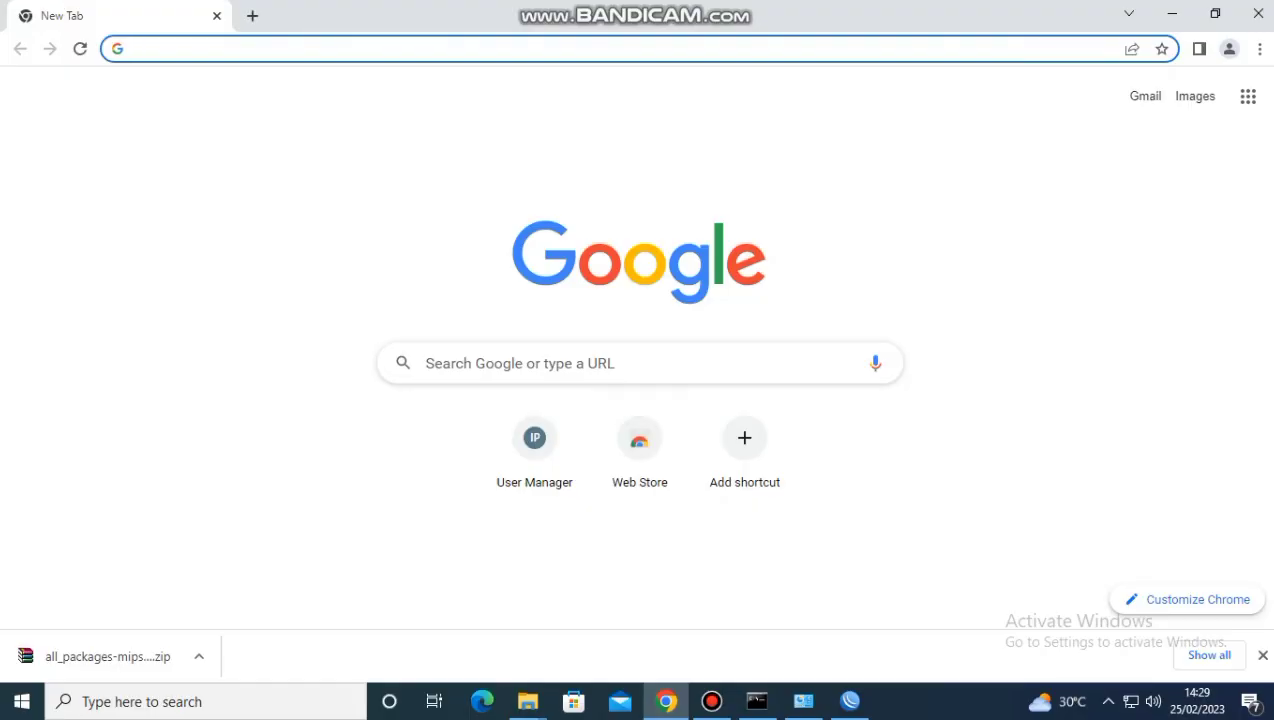
pyautogui.write('1')
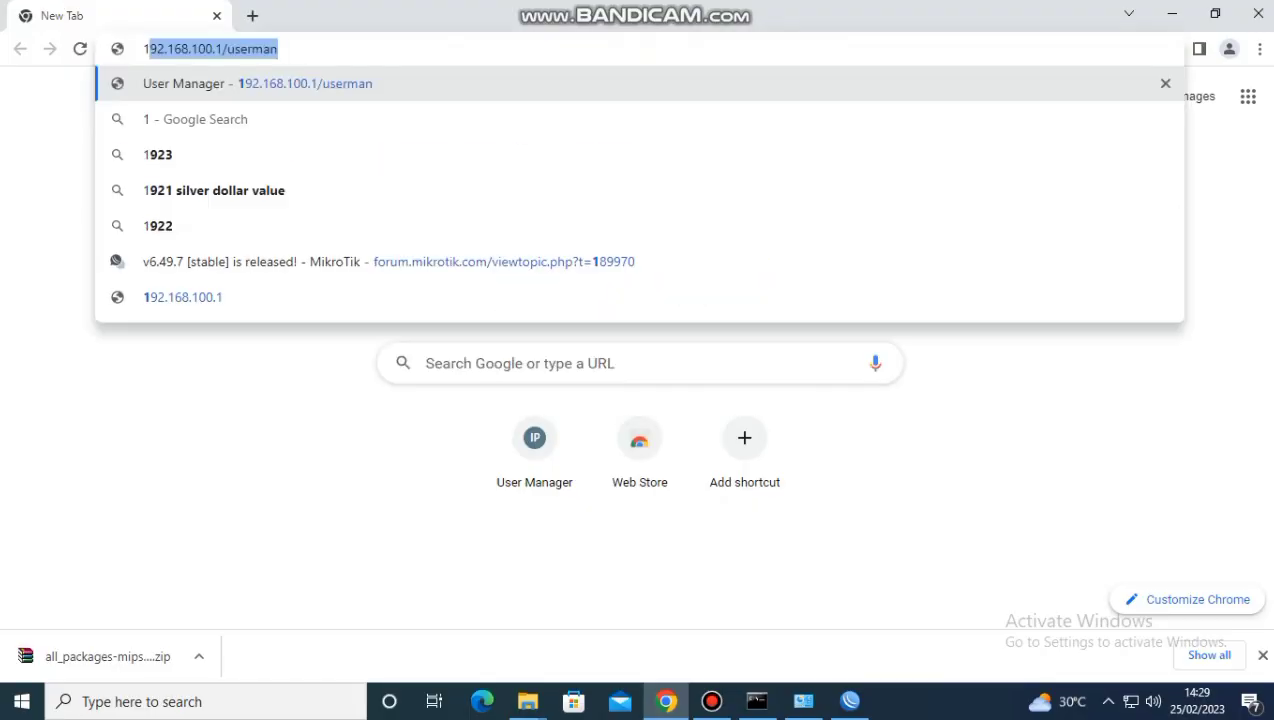
pyautogui.write('92.168.100.1')
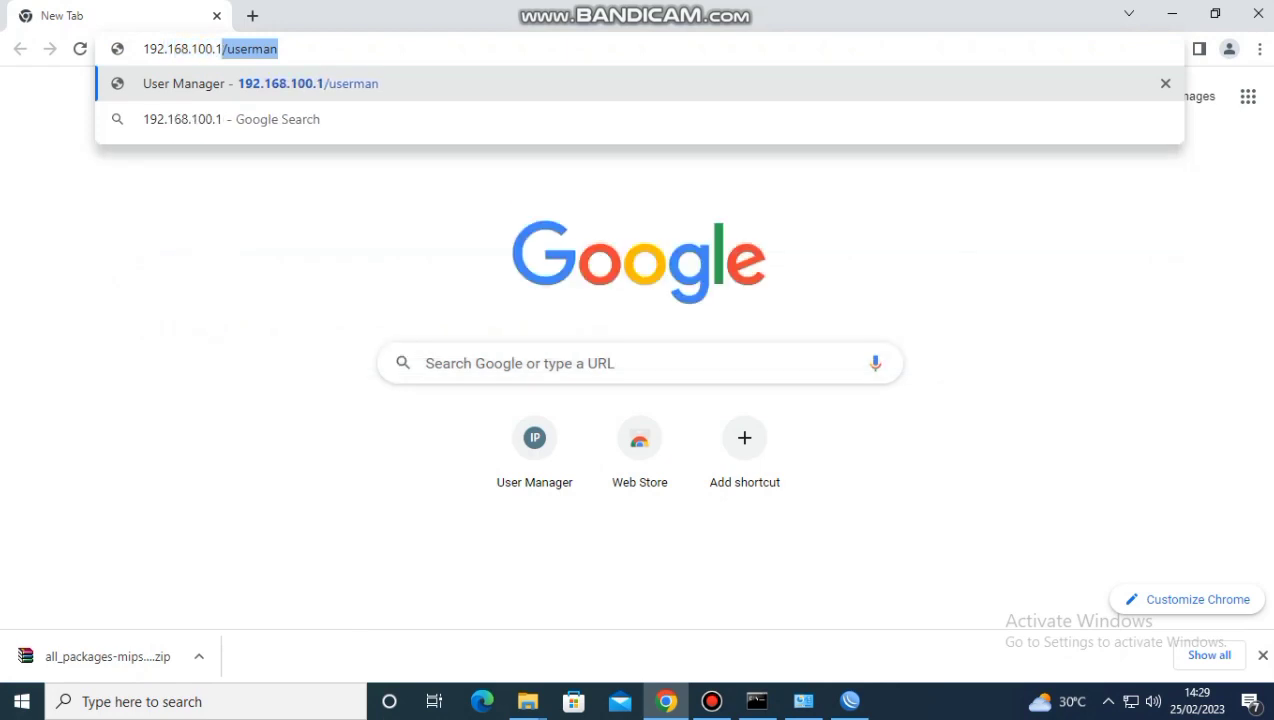
pyautogui.write('/us')
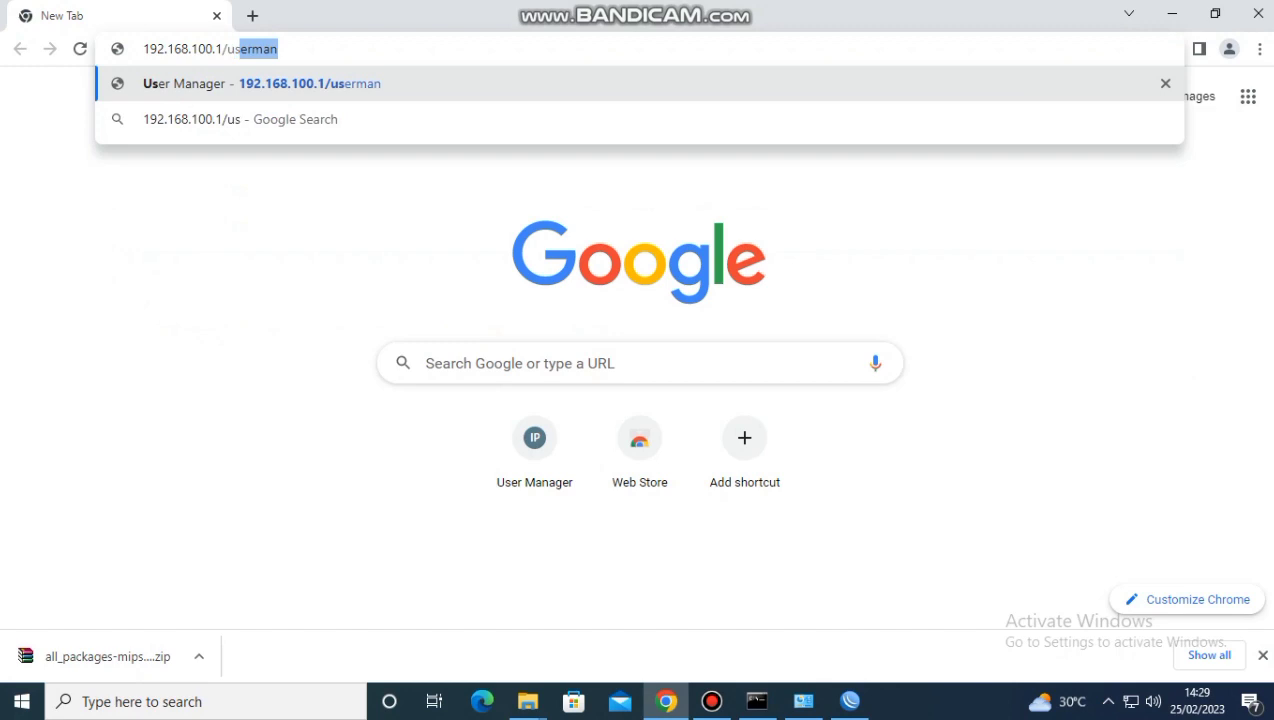
pyautogui.write('erman')
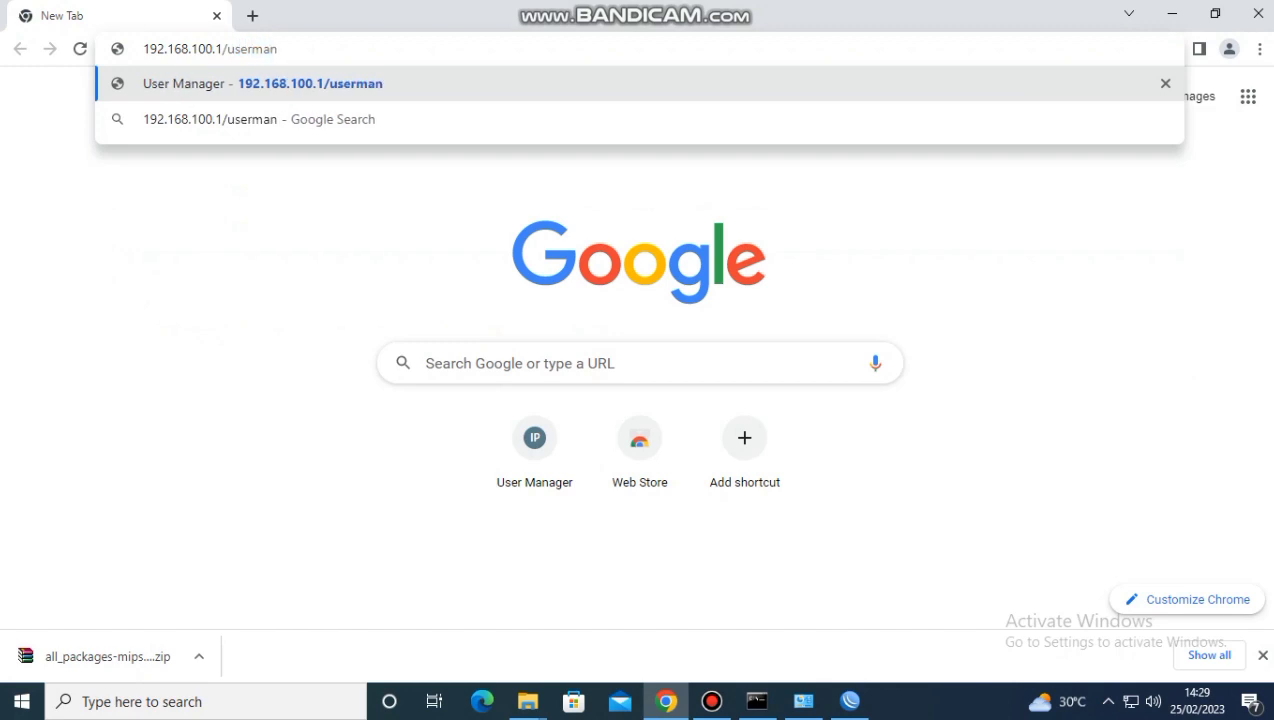
pyautogui.press('Return')
# Log in to User Manager as admin with the password left empty
pyautogui.write('admin')
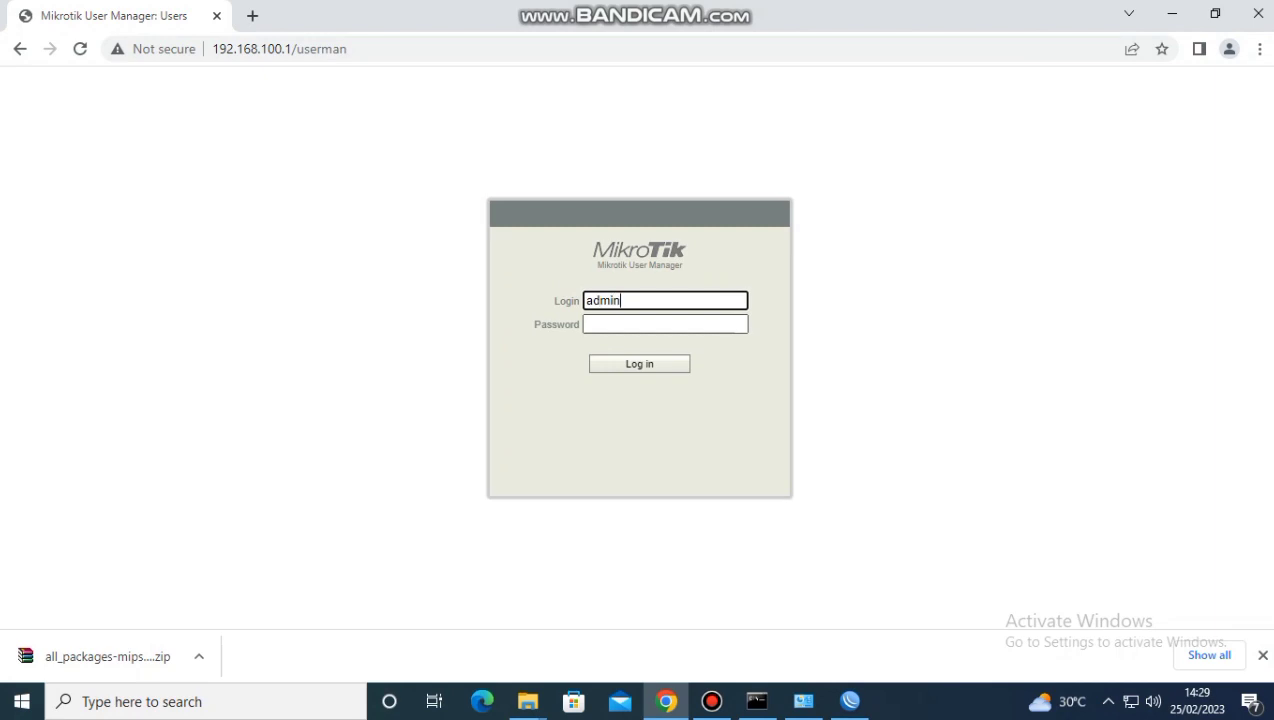
pyautogui.press('Return')
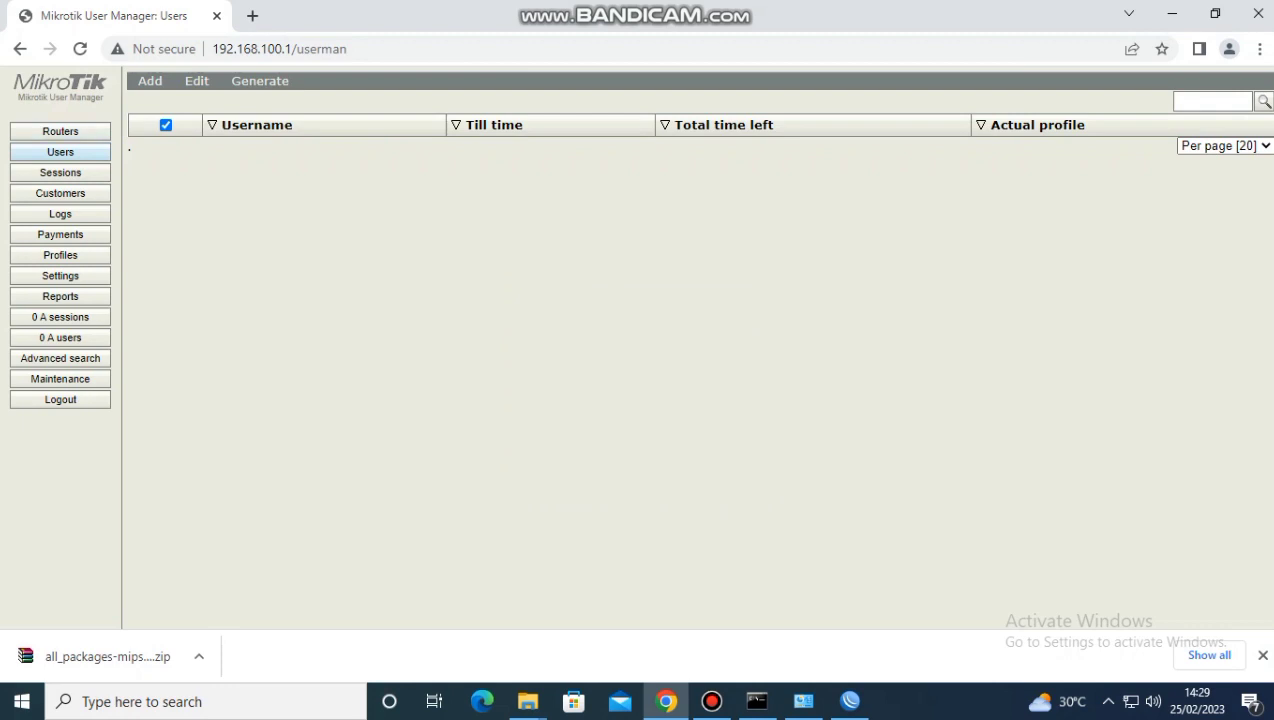
# Start a new router entry in User Manager and enter the owner's first name as its name
pyautogui.click(60, 132)
pyautogui.click(150, 82)
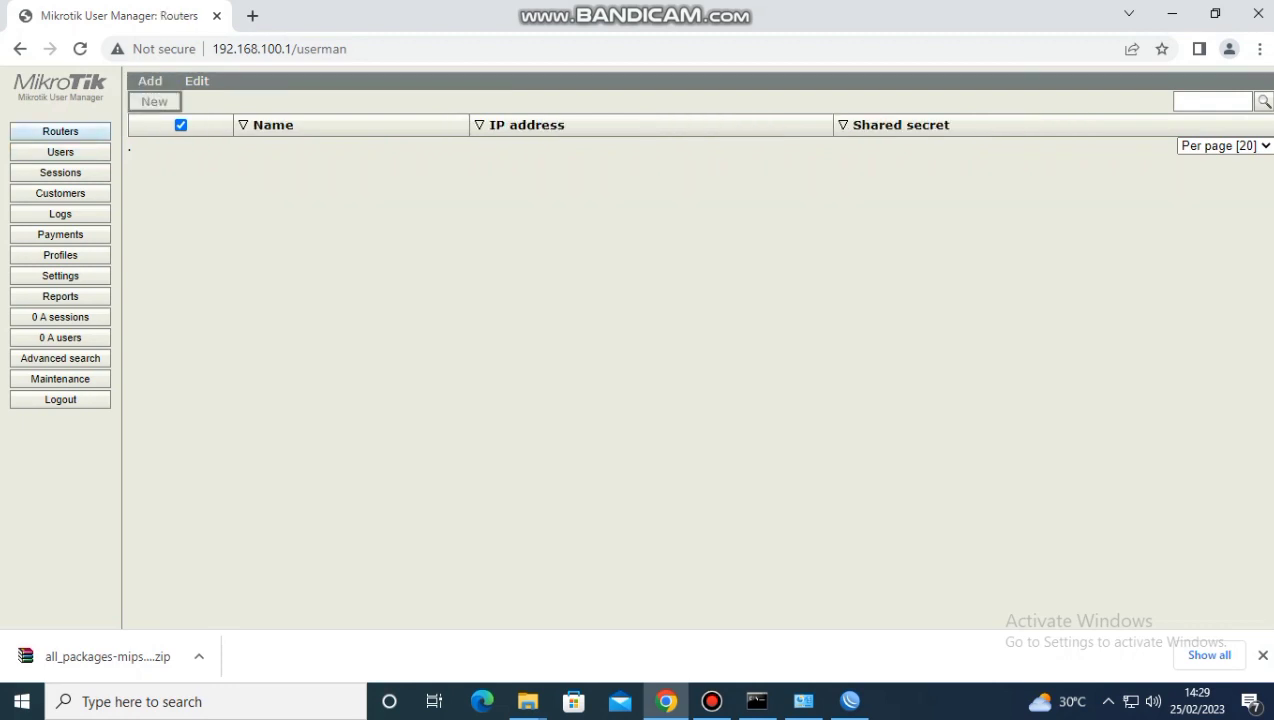
pyautogui.click(154, 101)
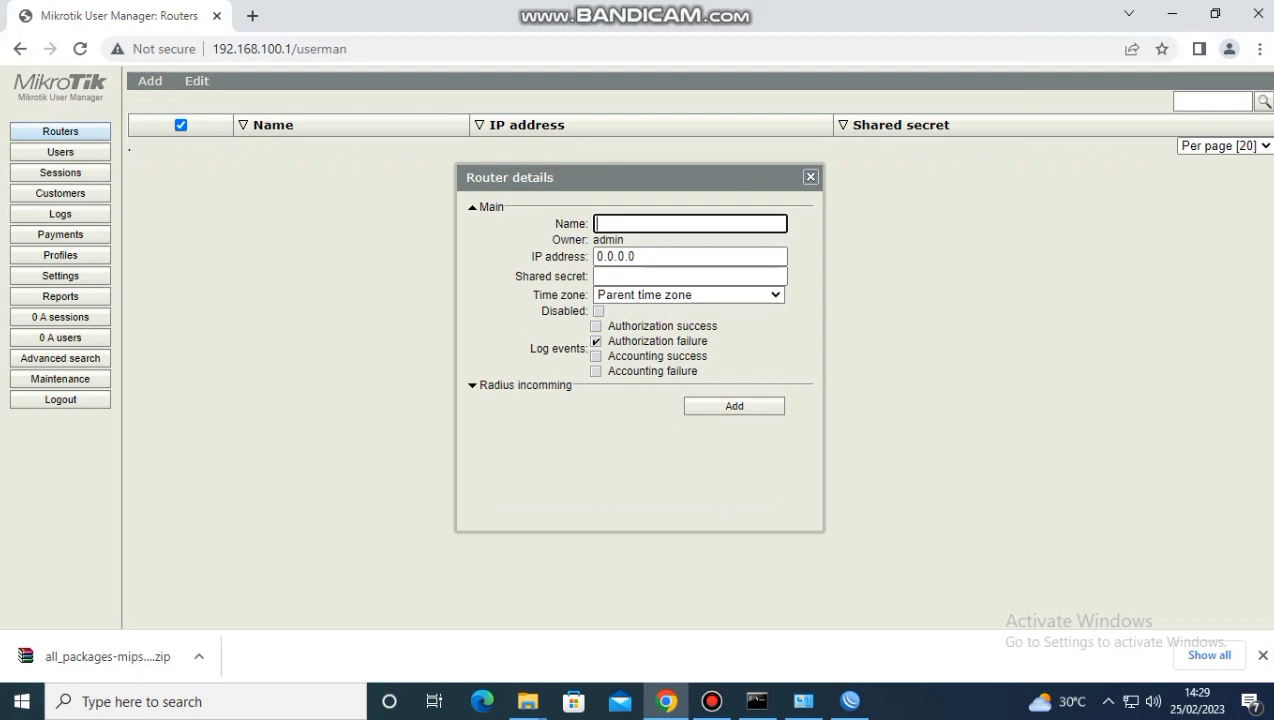
pyautogui.write('widia')
# Set the new router's IP address to 127.0.0.1
pyautogui.click(640, 257)
pyautogui.press('BackSpace')
pyautogui.press('BackSpace')
pyautogui.press('BackSpace')
pyautogui.press('BackSpace')
pyautogui.press('BackSpace')
pyautogui.press('BackSpace')
pyautogui.press('BackSpace')
pyautogui.write('127.0.')
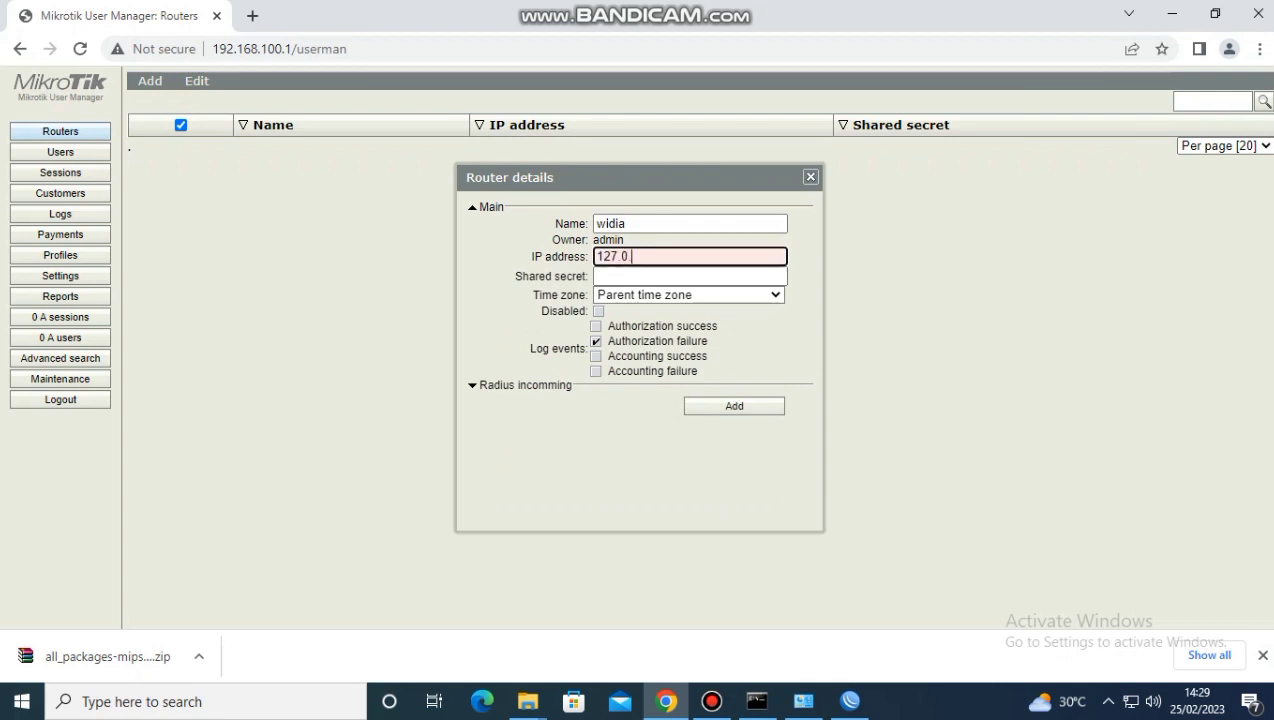
pyautogui.write('0.1')
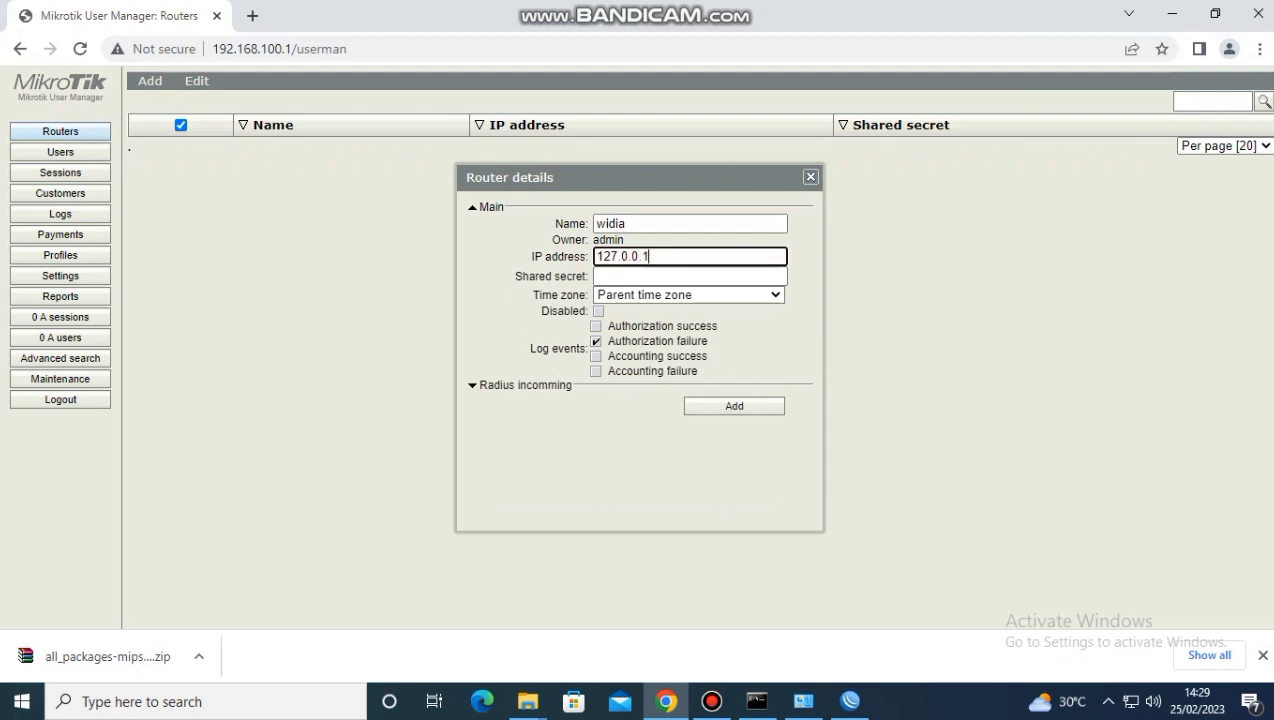
# Enter the router's shared secret, set its time zone to +07:00, and add the router
pyautogui.press('Tab')
pyautogui.write('1')
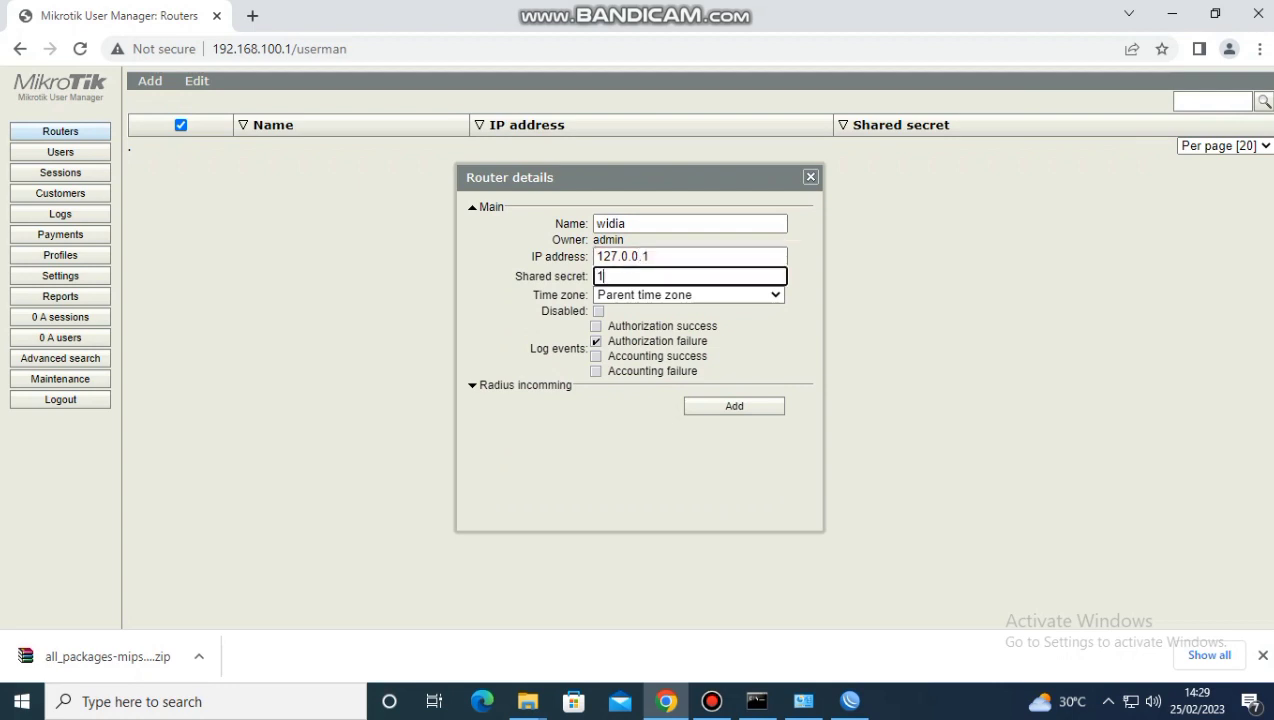
pyautogui.click(752, 295)
pyautogui.moveTo(775, 345); pyautogui.dragTo(775, 440)
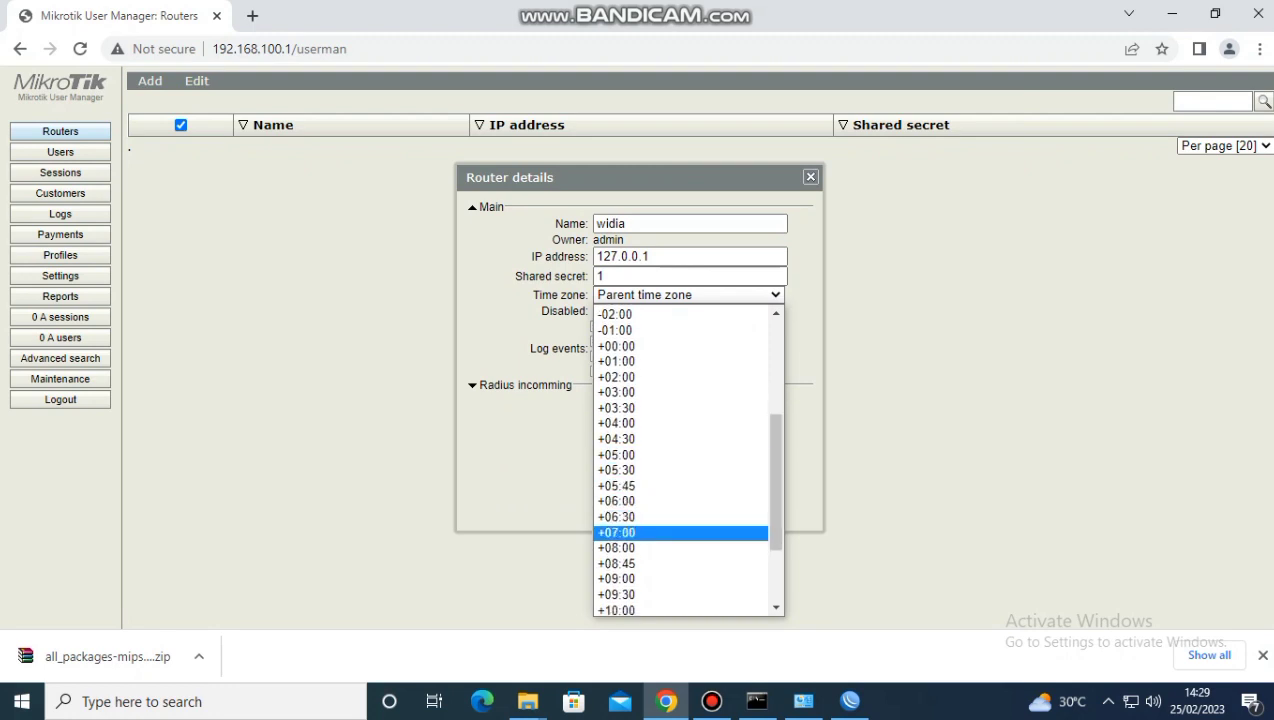
pyautogui.click(640, 533)
pyautogui.click(734, 406)
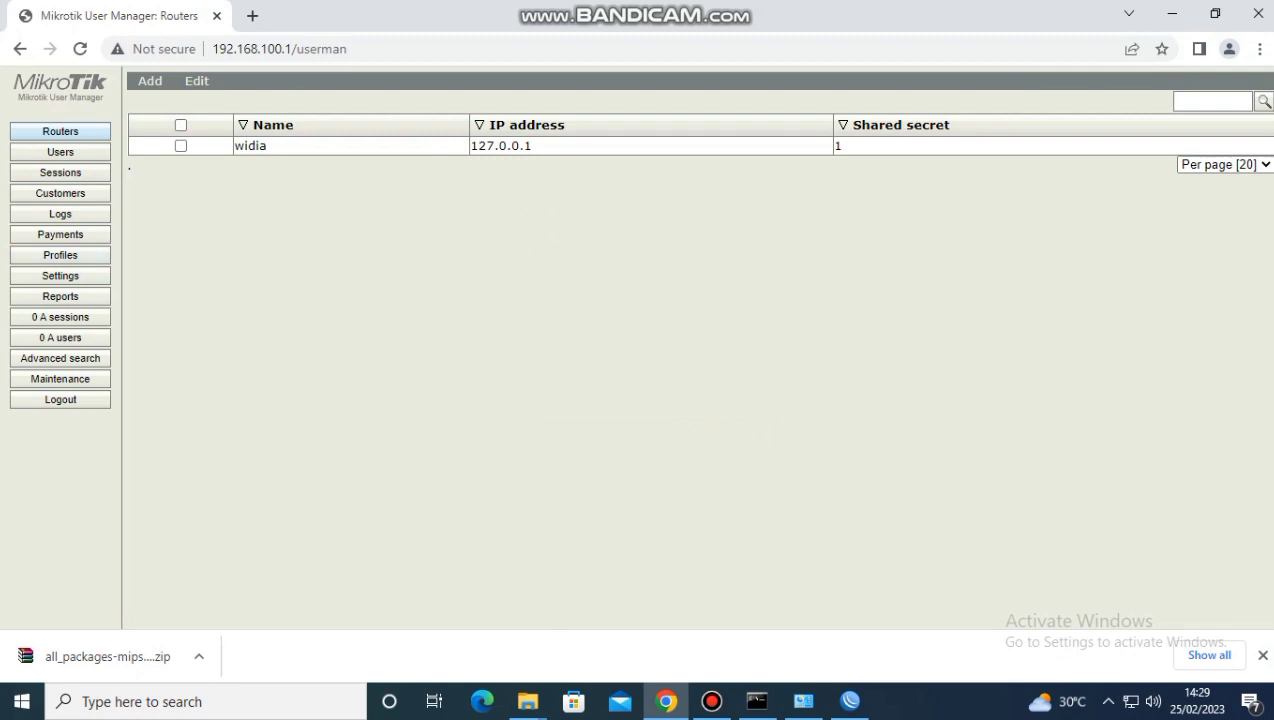
# Create a user profile named with the owner's first name and open the profile limitations list
pyautogui.click(60, 255)
pyautogui.click(259, 110)
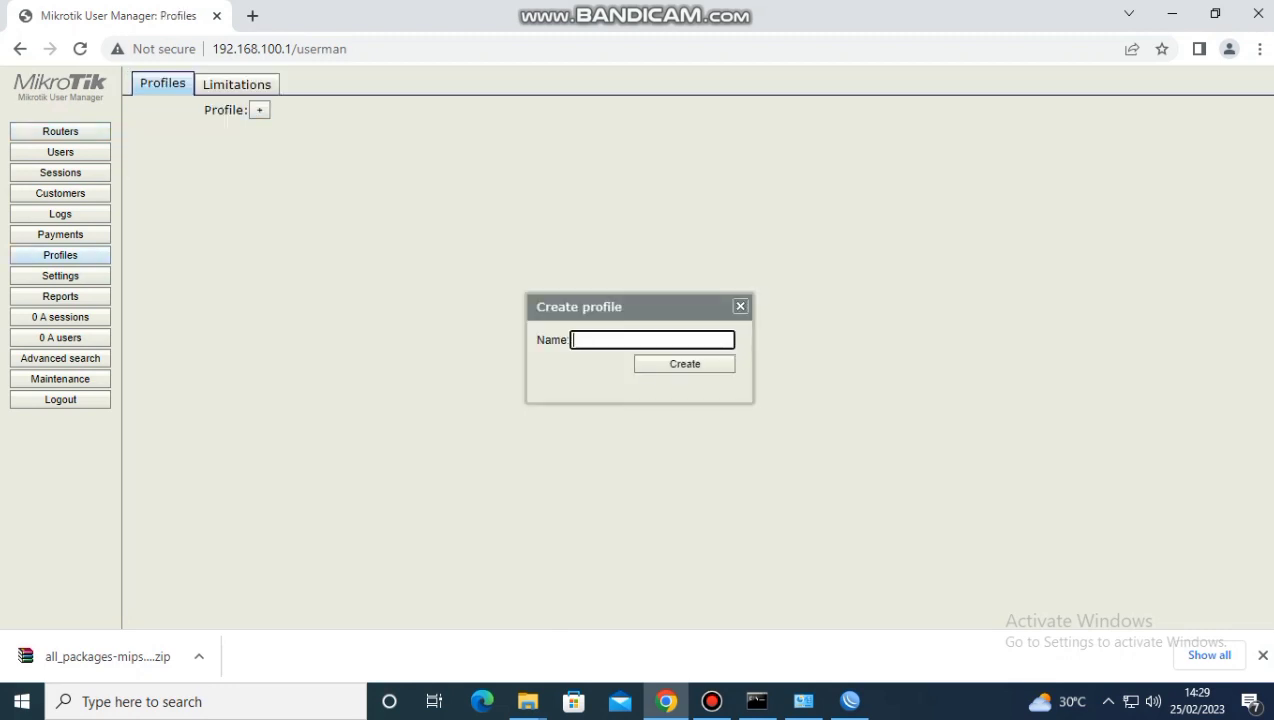
pyautogui.write('widia')
pyautogui.click(685, 364)
pyautogui.click(237, 84)
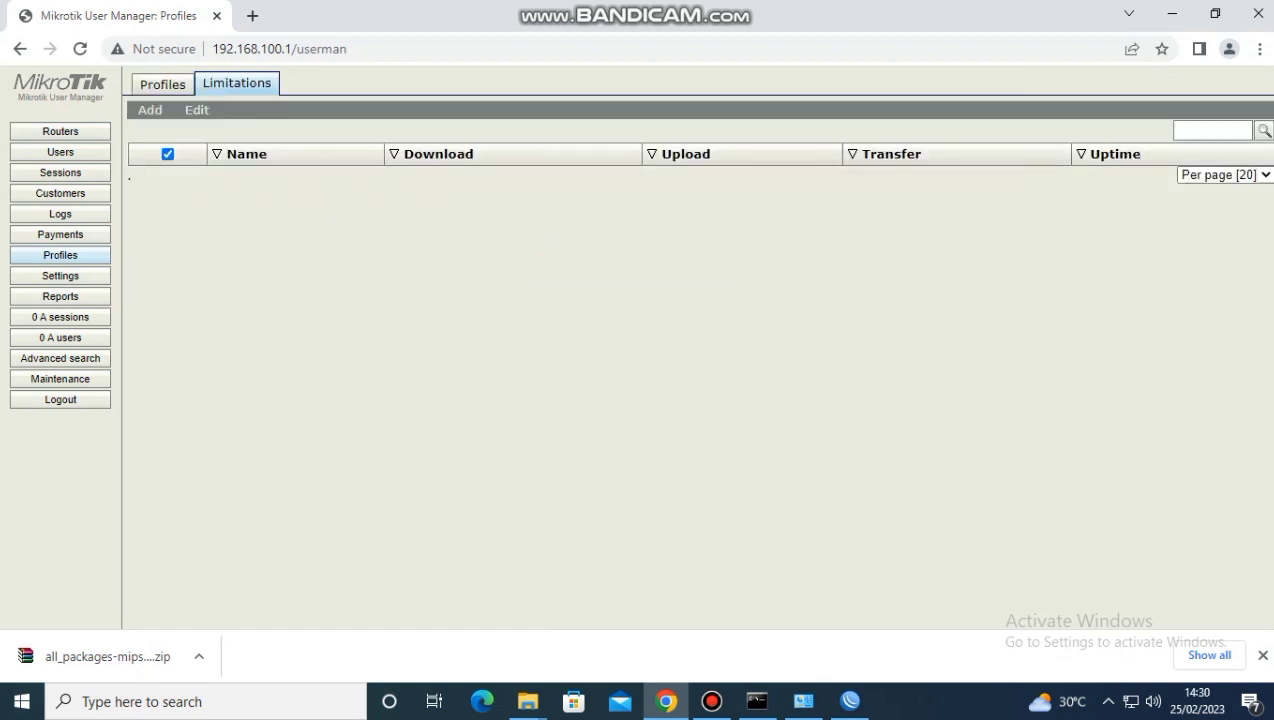
# Add a new limitation named limit, leaving its download, upload and transfer limits at their defaults
pyautogui.click(150, 110)
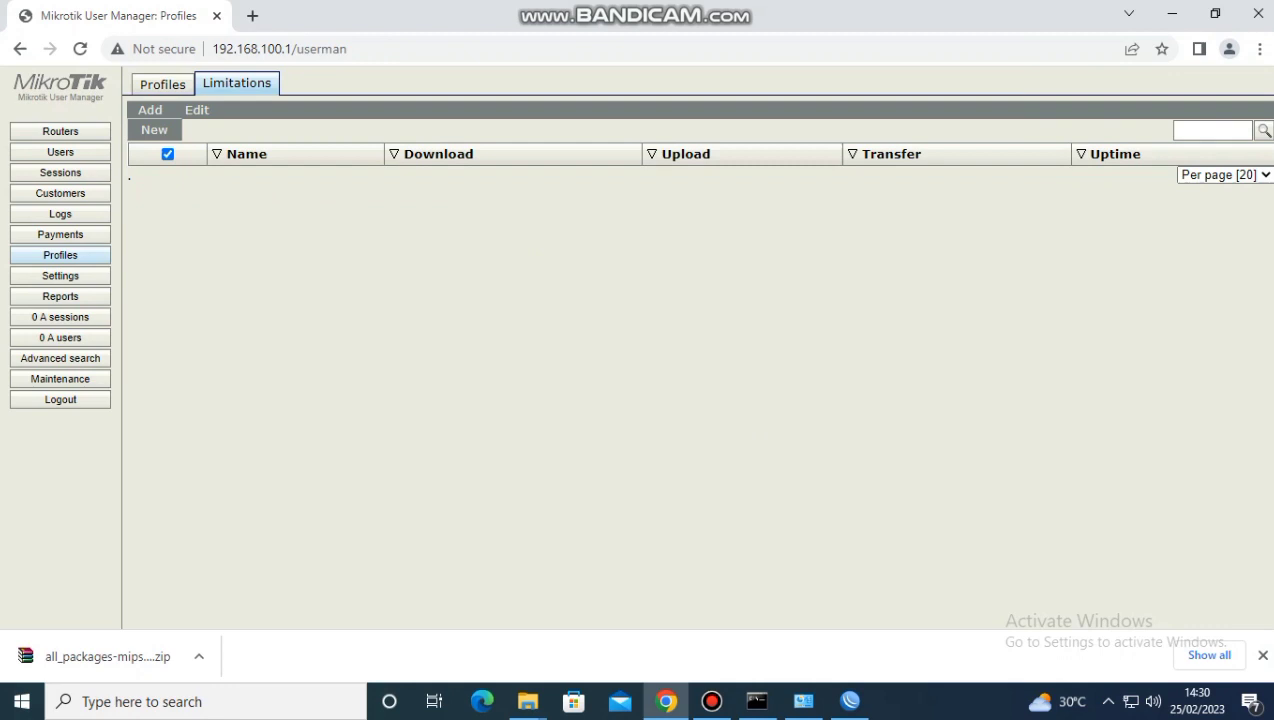
pyautogui.click(154, 130)
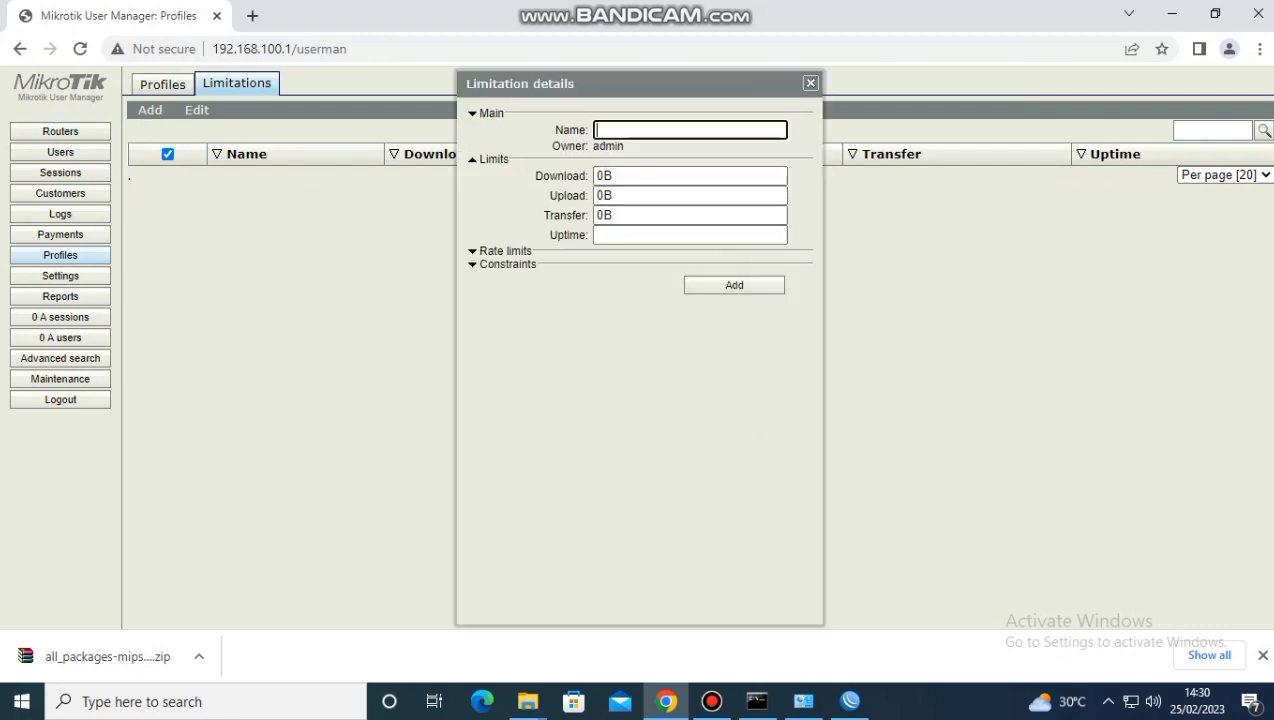
pyautogui.write('limit')
pyautogui.press('Return')
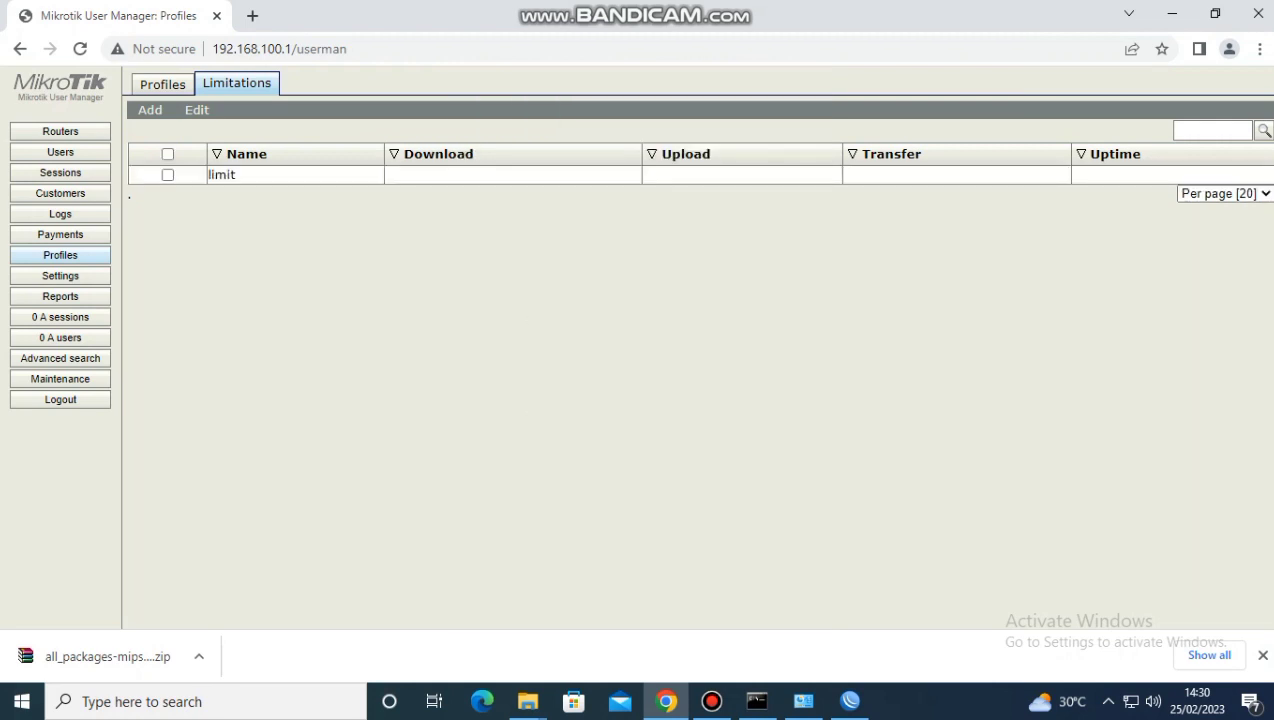
# Return to the owner's user profile and set its shared users to Unlimited
pyautogui.click(162, 84)
pyautogui.click(350, 239)
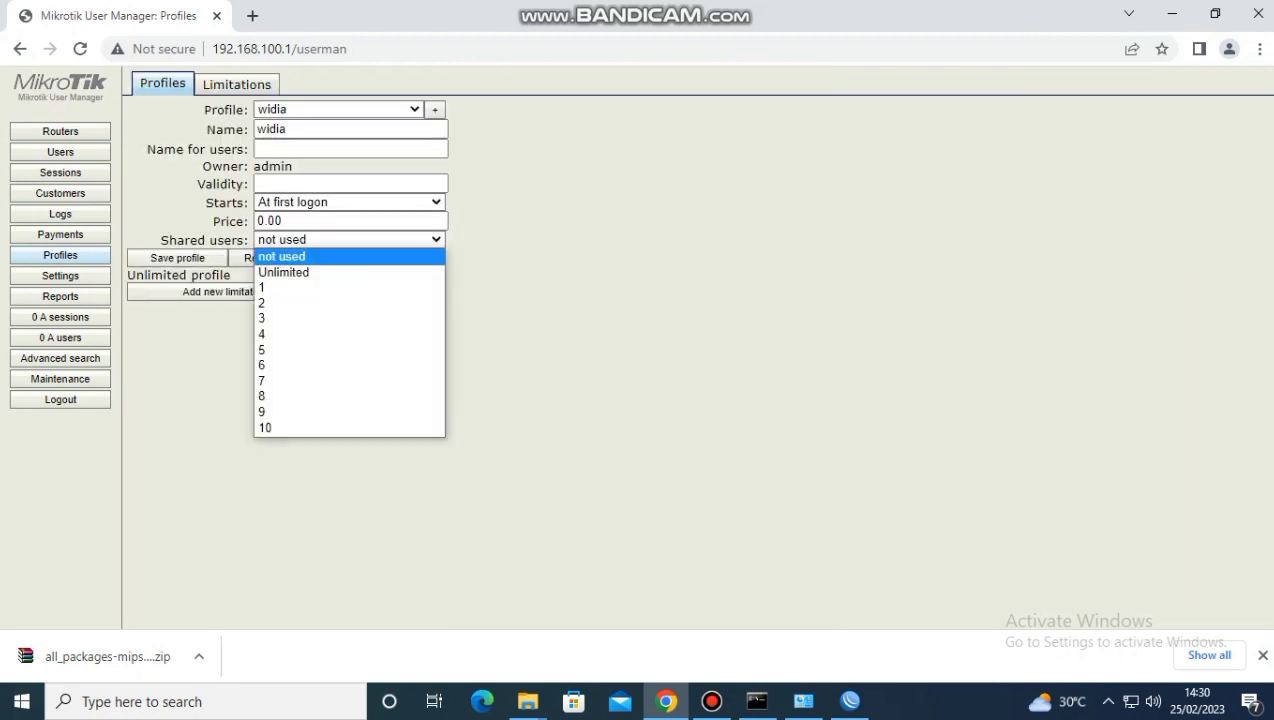
pyautogui.click(300, 271)
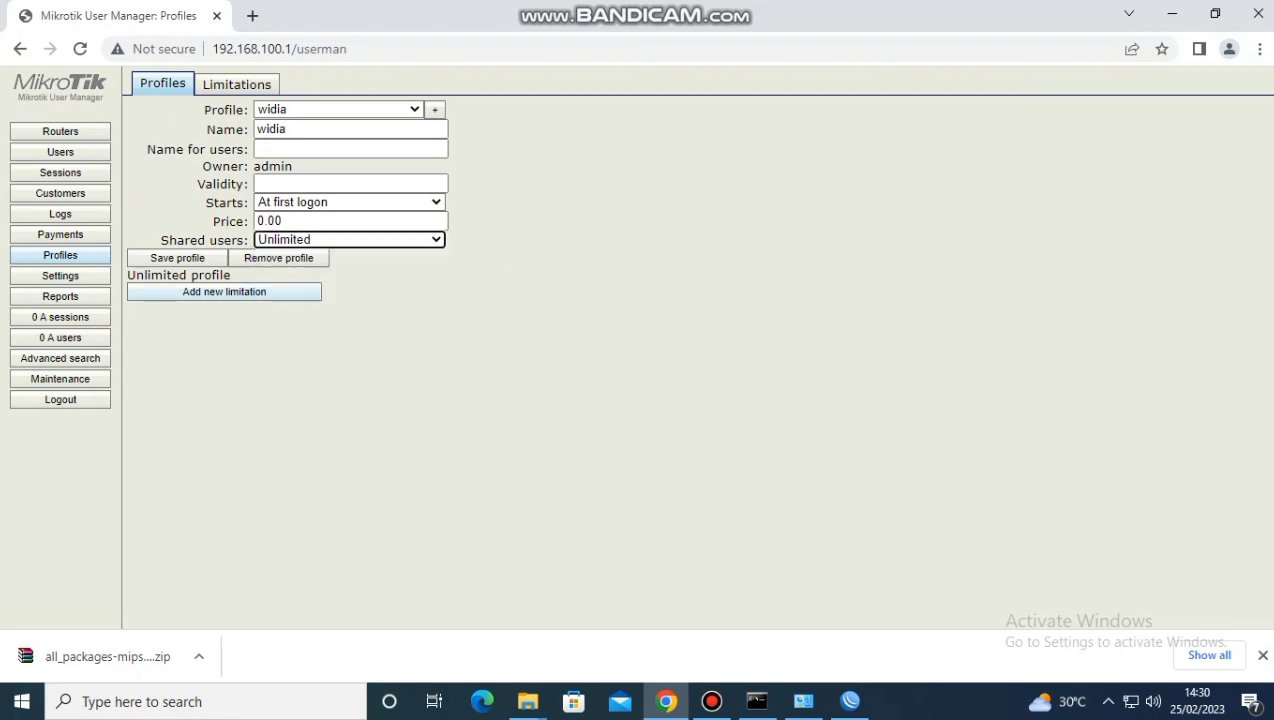
# Add the limitation named limit to the profile for every day from 7:00:00 to 15:59:59, and save the profile
pyautogui.click(224, 291)
pyautogui.click(599, 282)
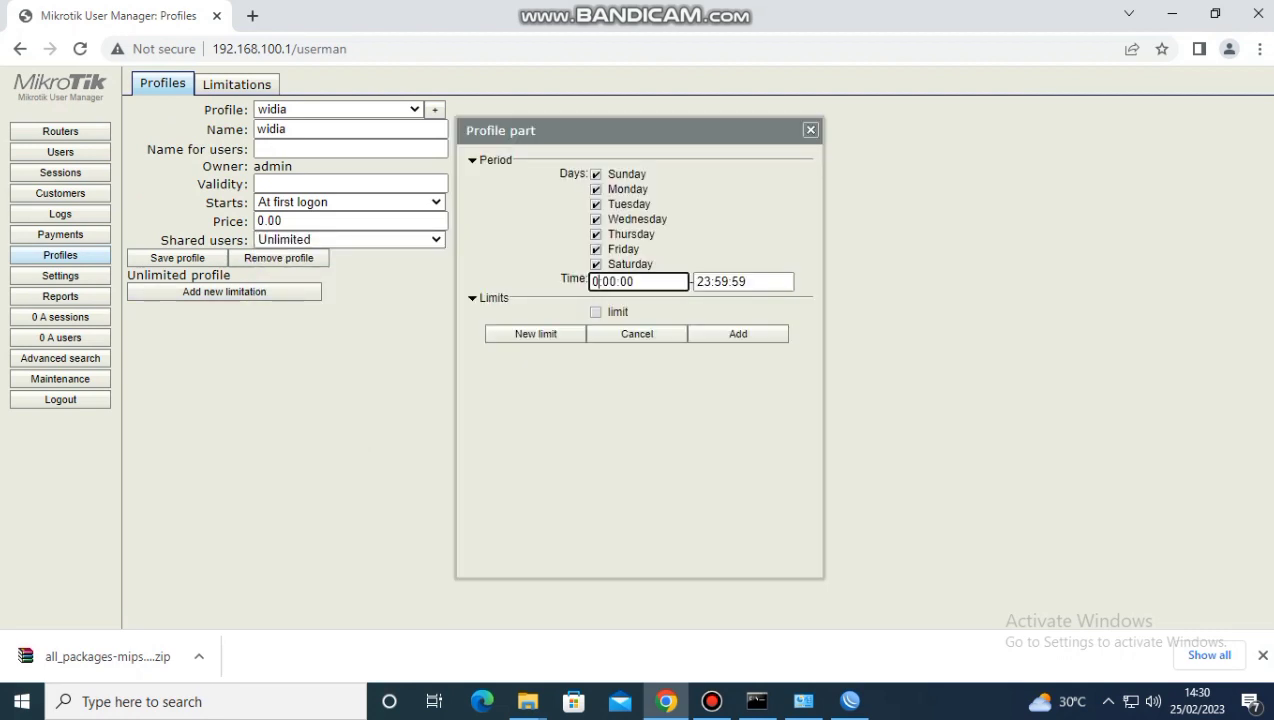
pyautogui.press('BackSpace')
pyautogui.write('7')
pyautogui.click(709, 281)
pyautogui.press('BackSpace')
pyautogui.press('BackSpace')
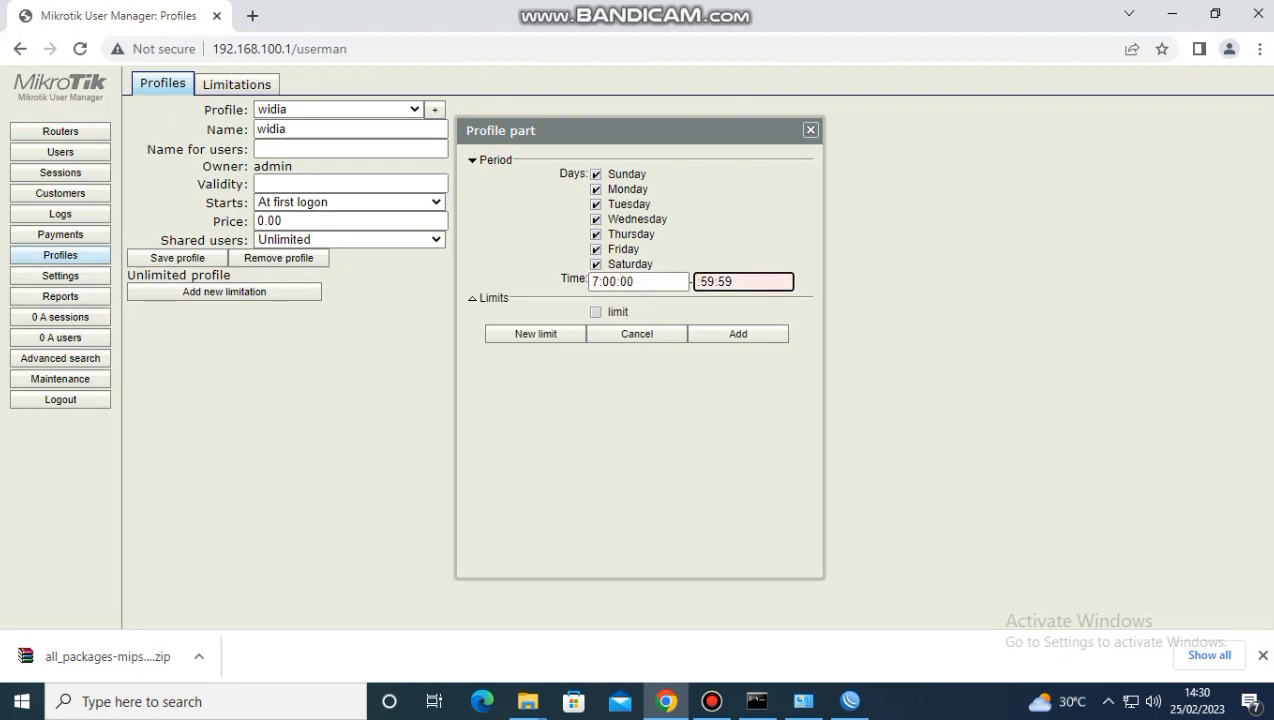
pyautogui.write('15')
pyautogui.click(596, 312)
pyautogui.click(738, 334)
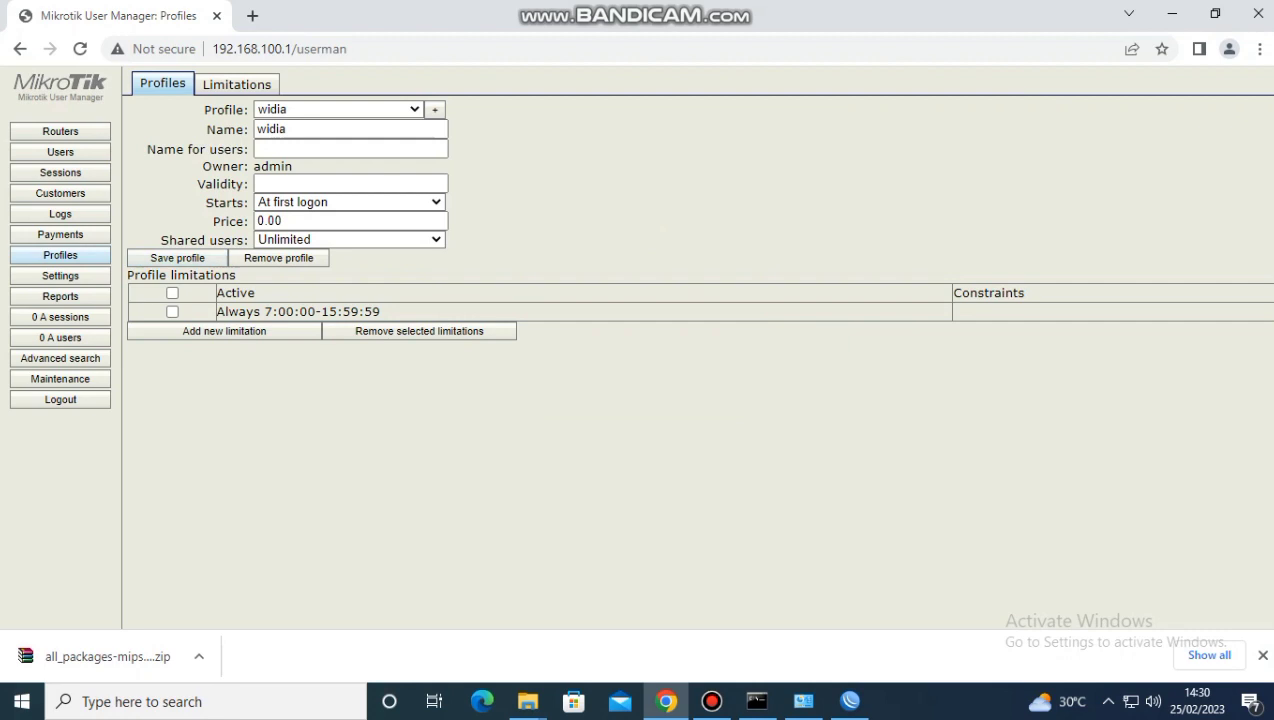
pyautogui.click(178, 258)
# Start a batch of new users in User Manager and set the number of users to 20
pyautogui.click(60, 152)
pyautogui.click(150, 81)
pyautogui.click(158, 118)
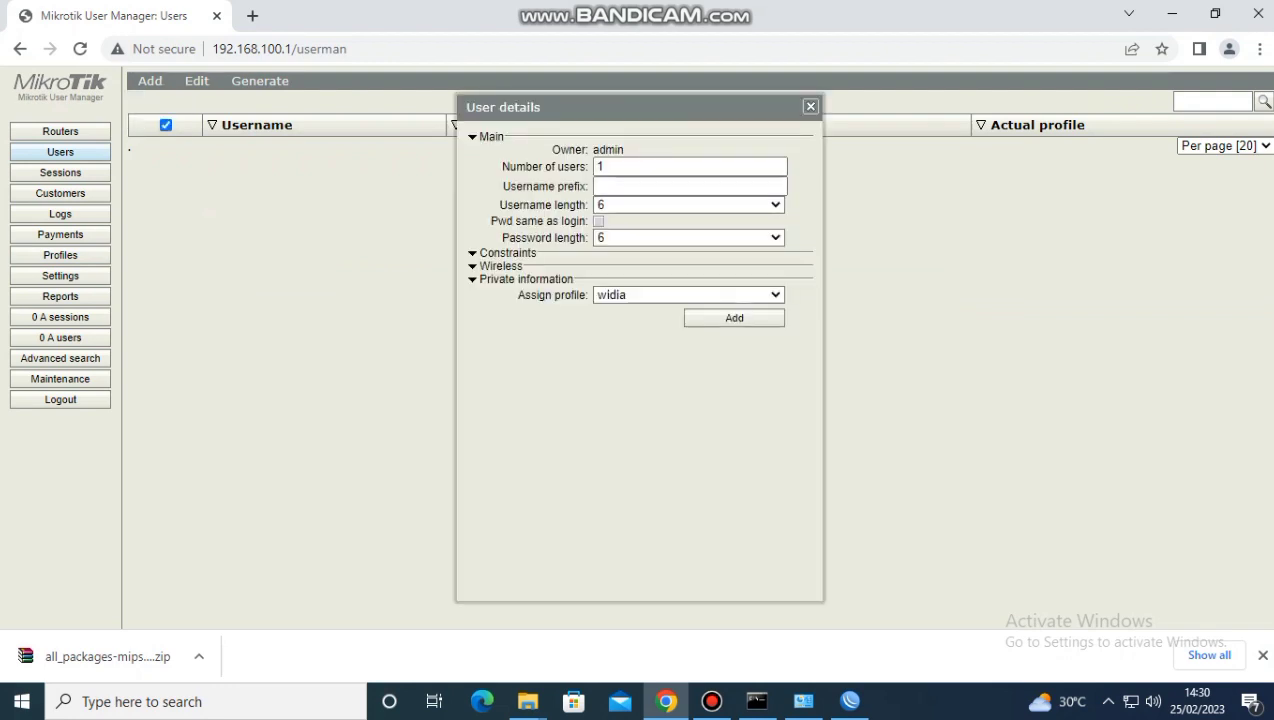
pyautogui.click(690, 167)
pyautogui.press('BackSpace')
pyautogui.write('20')
# Set both the username length and the password length to 3, then add the batch and close its details
pyautogui.click(690, 205)
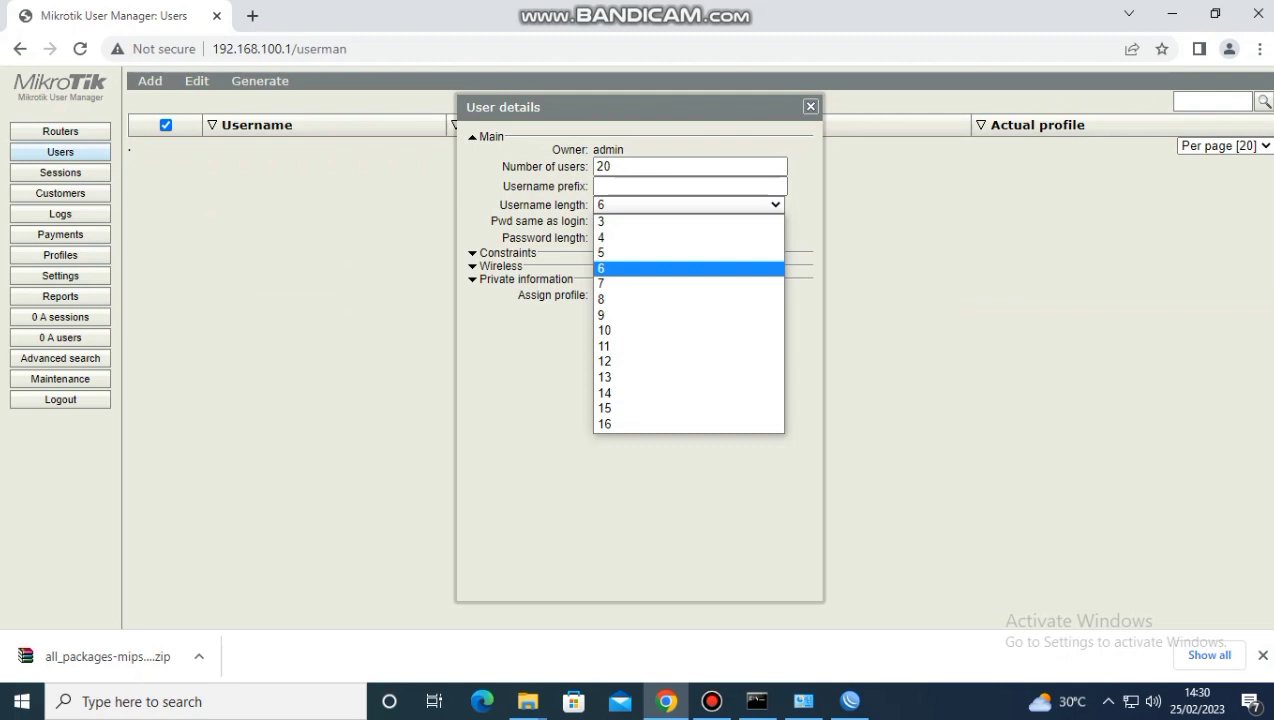
pyautogui.click(690, 221)
pyautogui.click(690, 238)
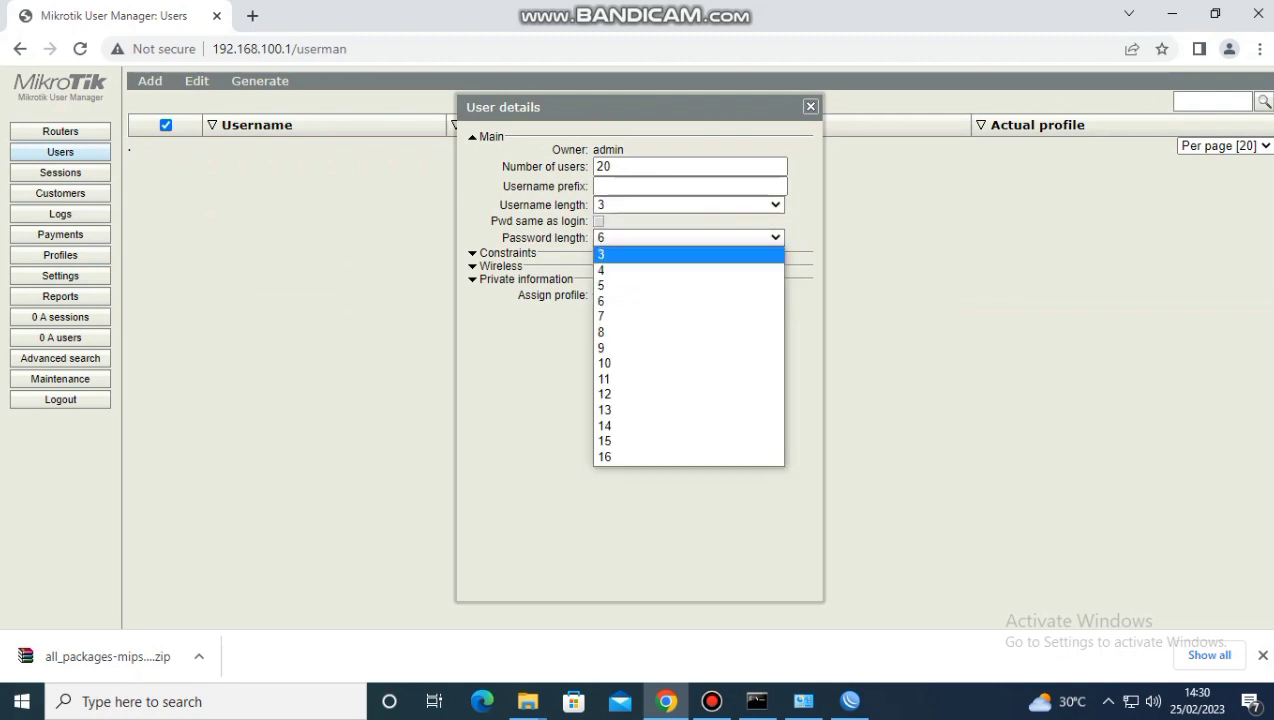
pyautogui.click(688, 254)
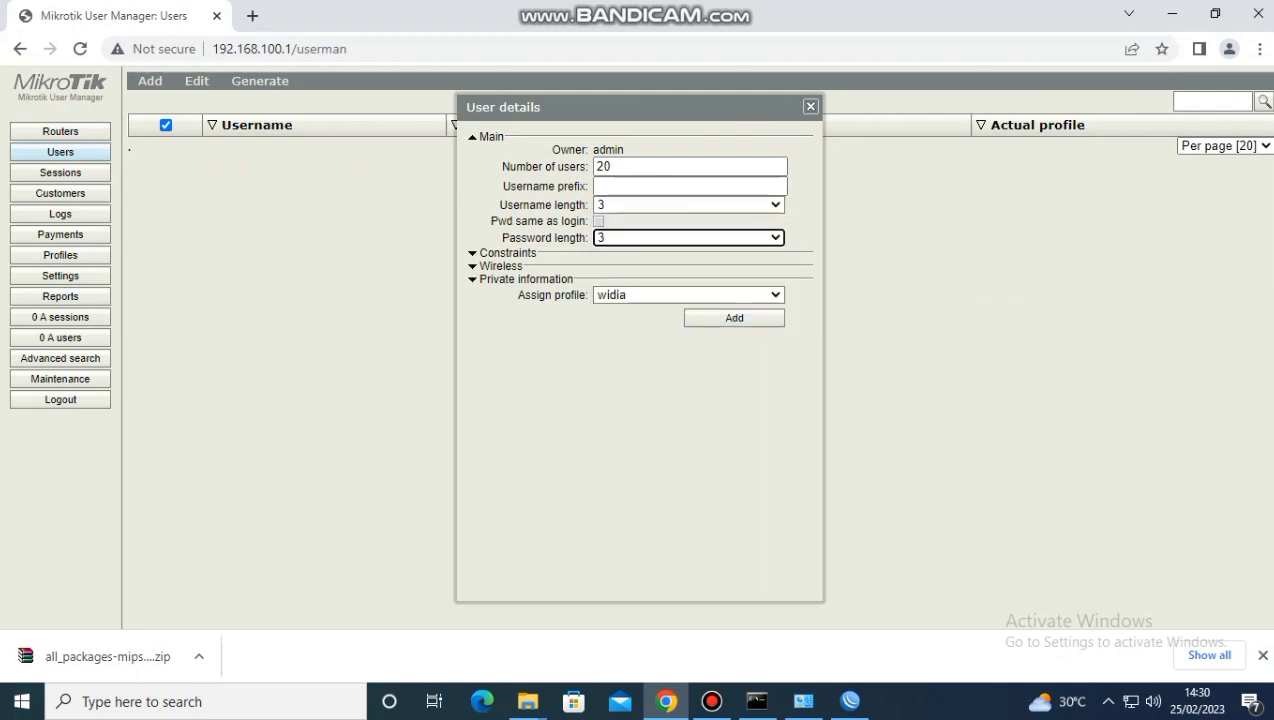
pyautogui.click(734, 318)
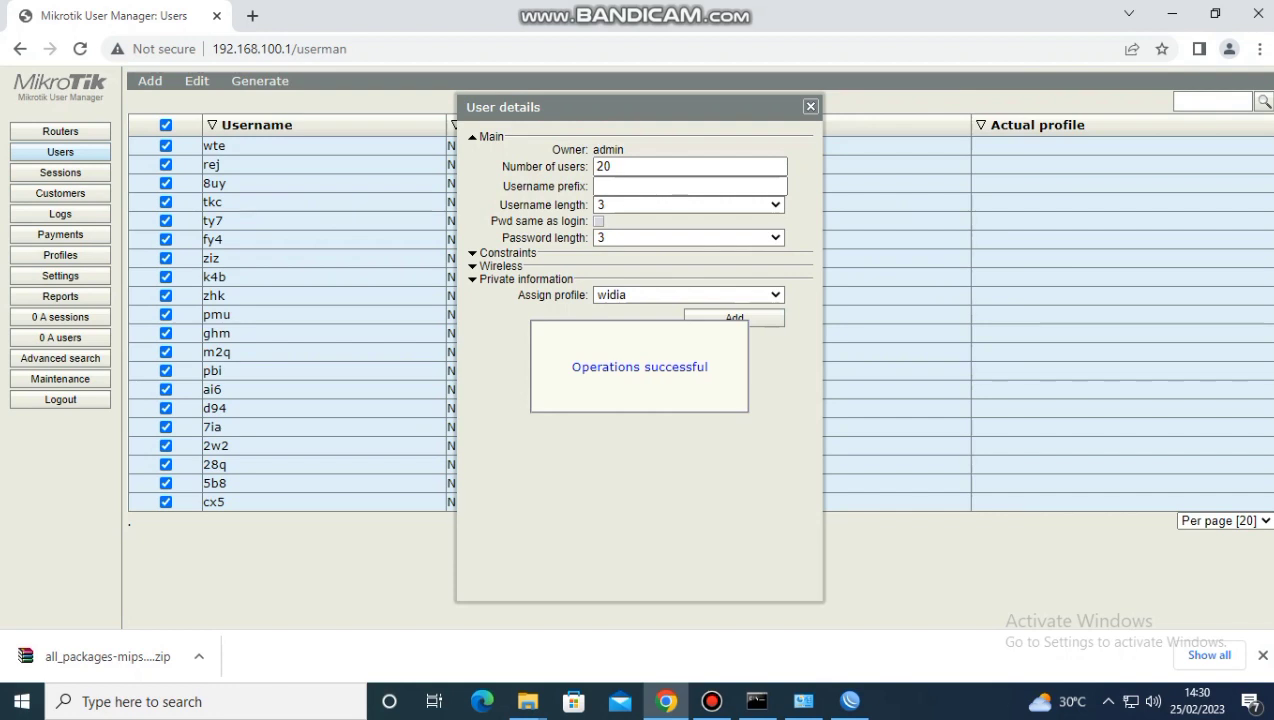
pyautogui.click(810, 107)
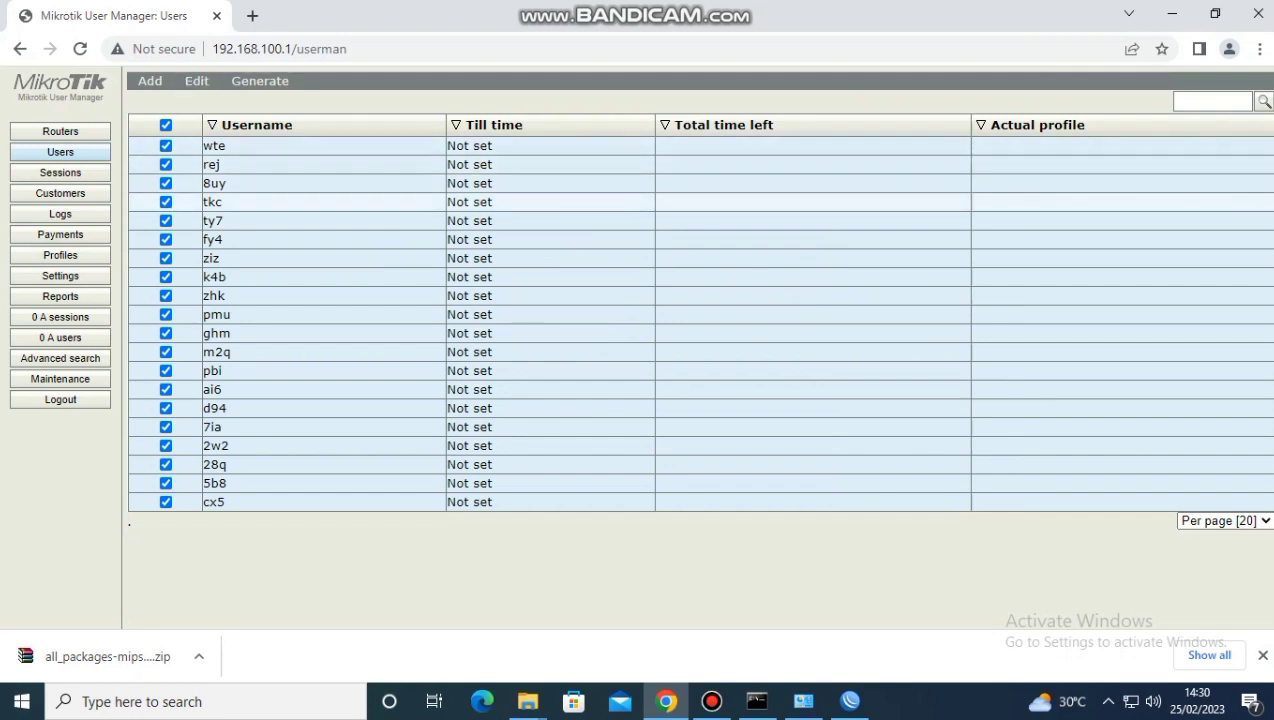
# Look up the first generated user's credentials and log in to the MikroTik hotspot page with that username and password
pyautogui.click(214, 146)
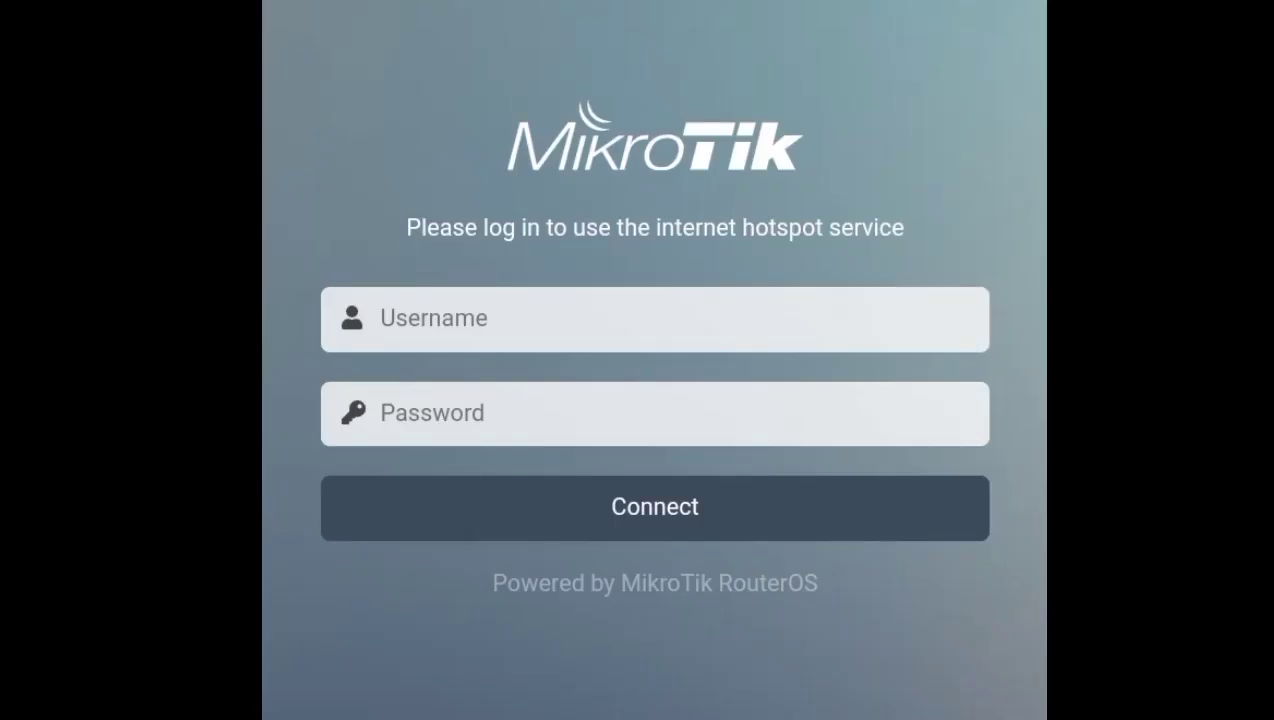
pyautogui.click(654, 318)
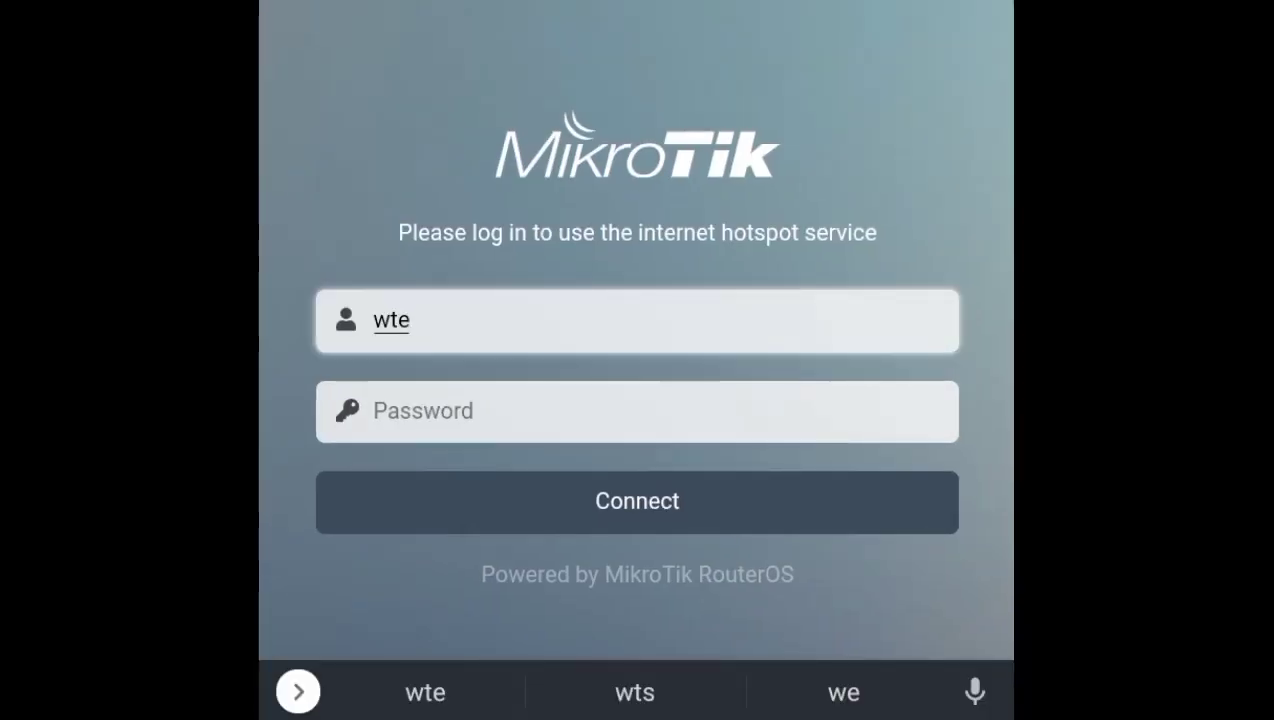
pyautogui.click(662, 382)
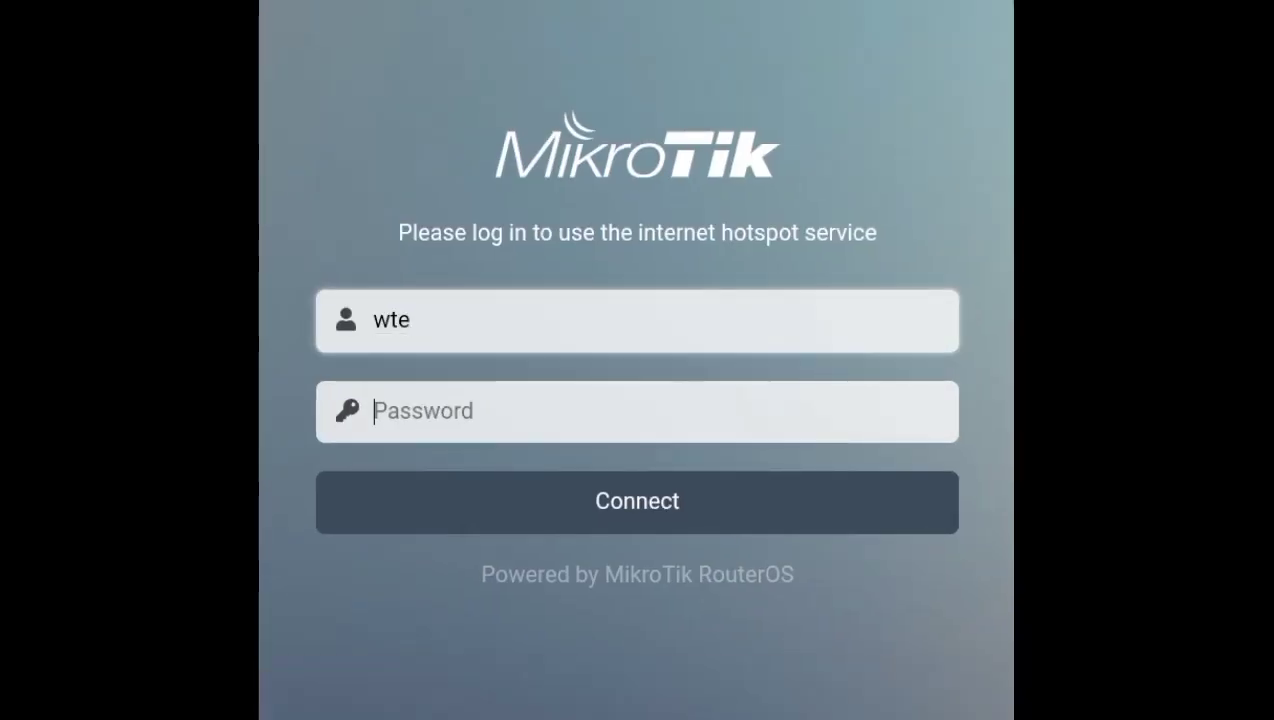
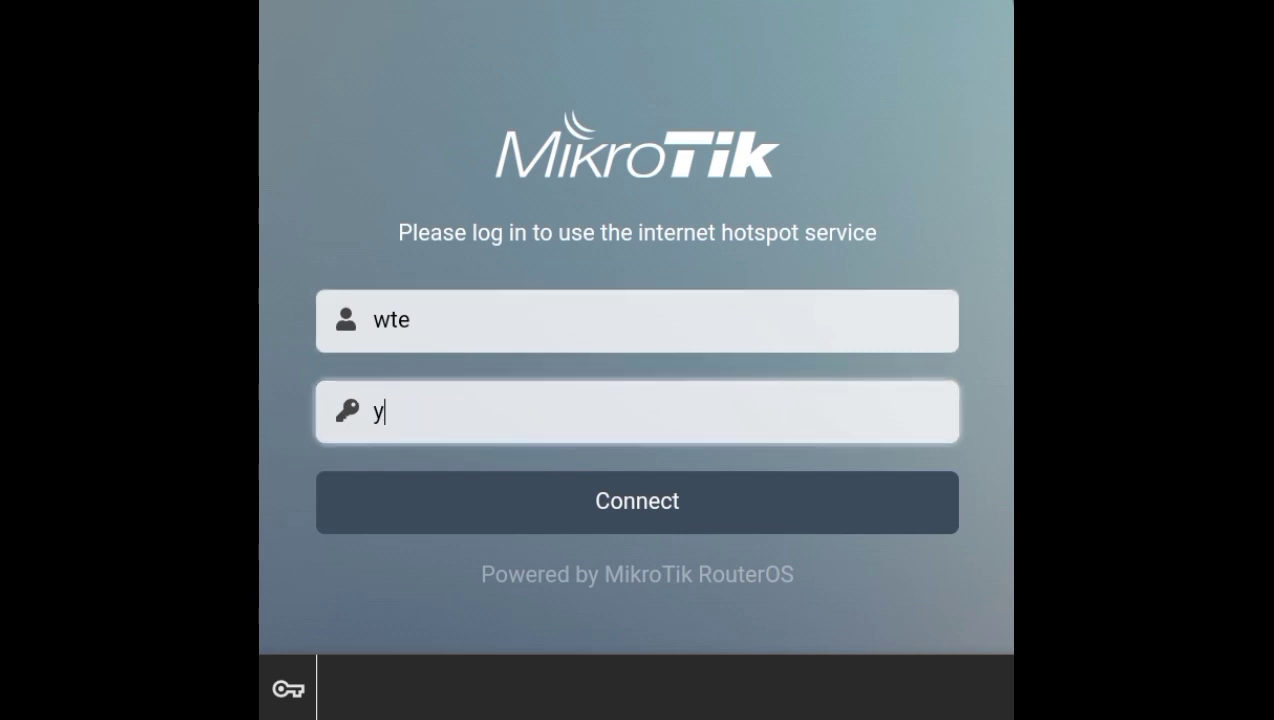
pyautogui.click(779, 507)
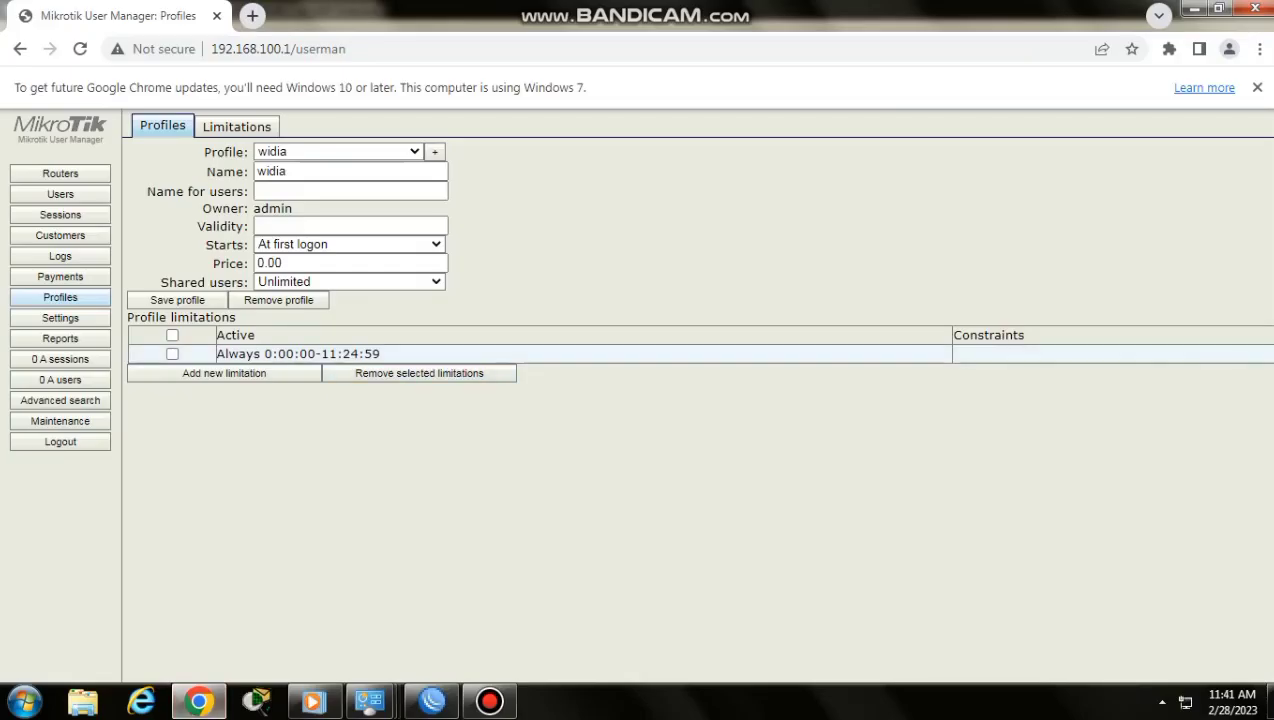
# Edit the profile's existing limitation to run from 07:00:00 to 11:42:00 and save it
pyautogui.click(297, 354)
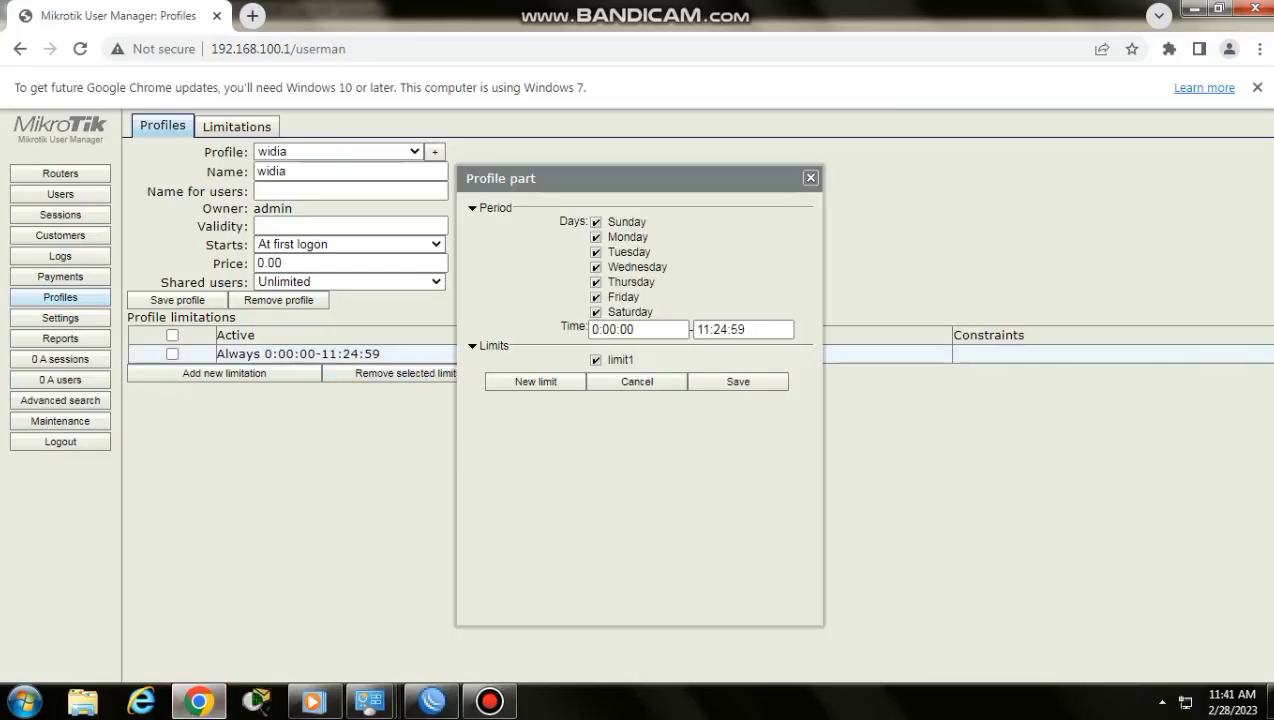
pyautogui.click(599, 330)
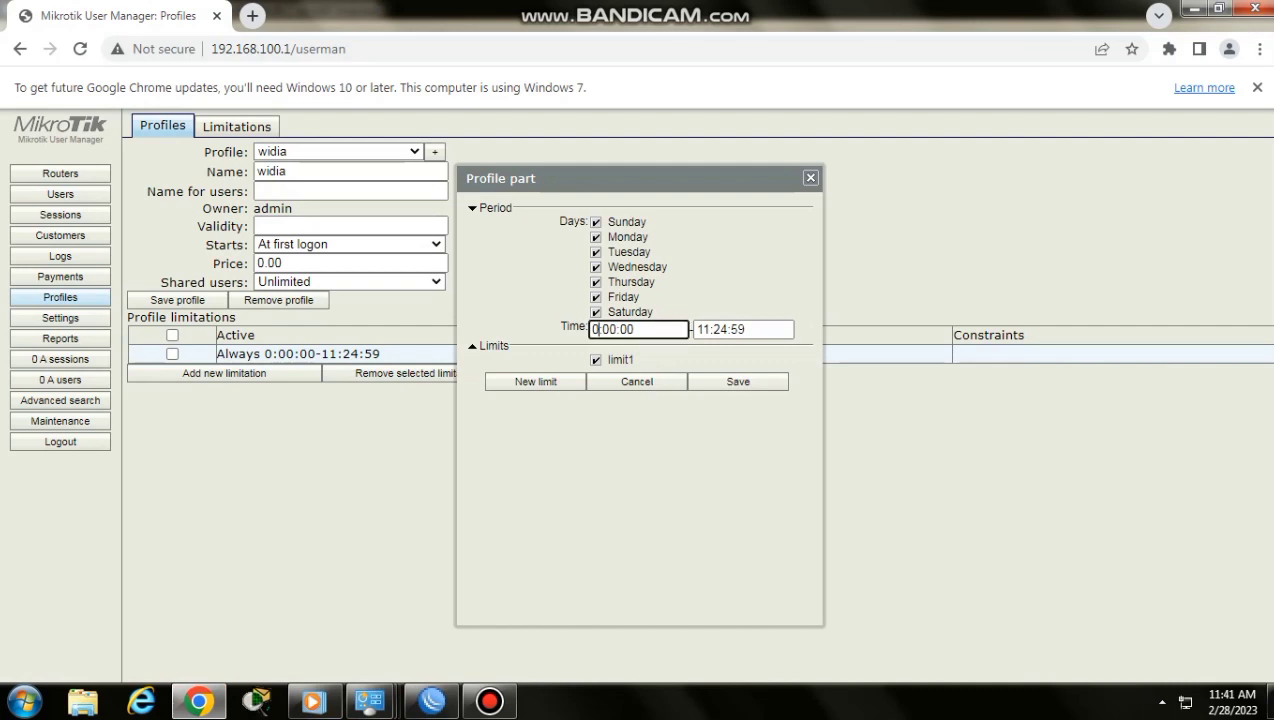
pyautogui.write('7')
pyautogui.click(728, 330)
pyautogui.press('BackSpace')
pyautogui.press('BackSpace')
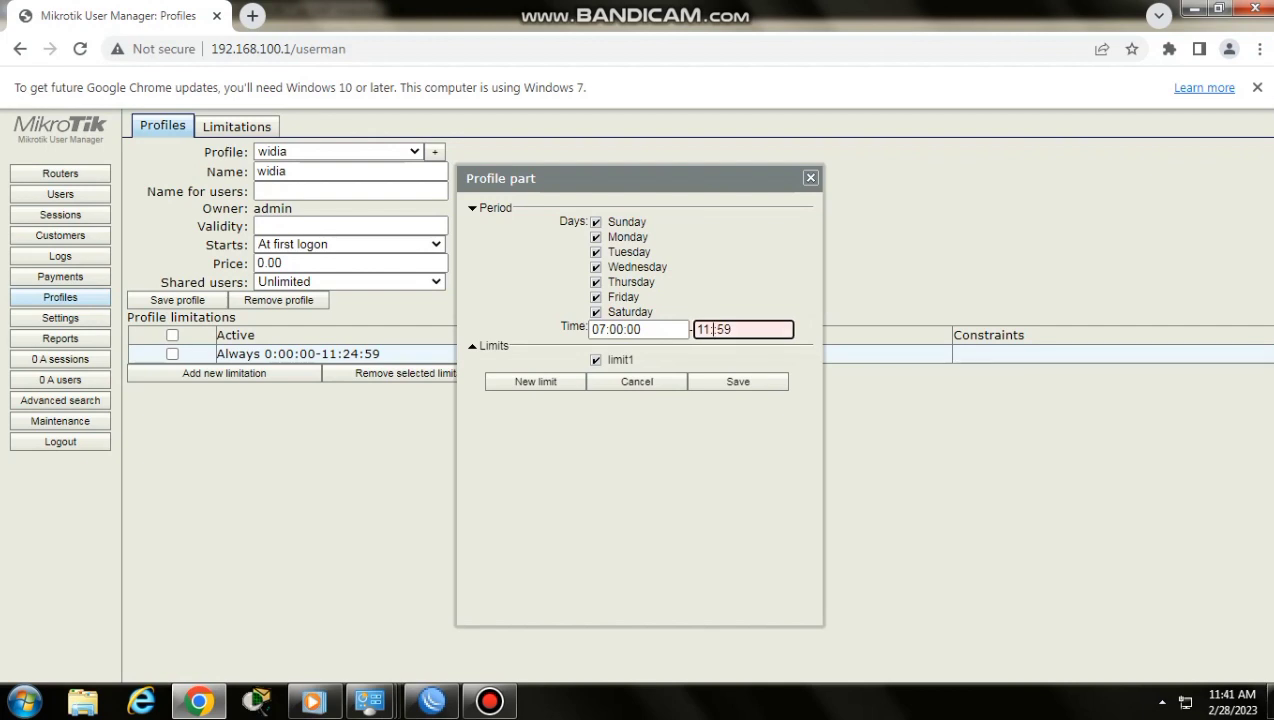
pyautogui.write('42')
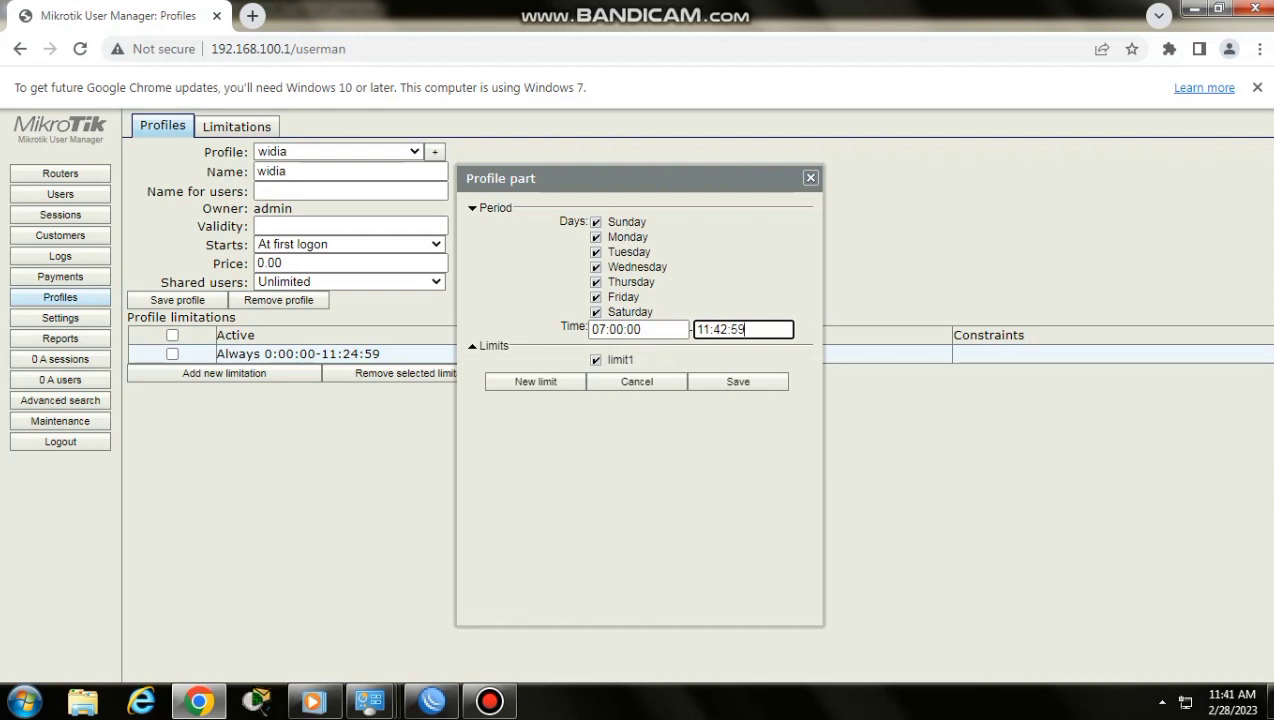
pyautogui.press('BackSpace')
pyautogui.press('BackSpace')
pyautogui.write('00')
pyautogui.click(738, 382)
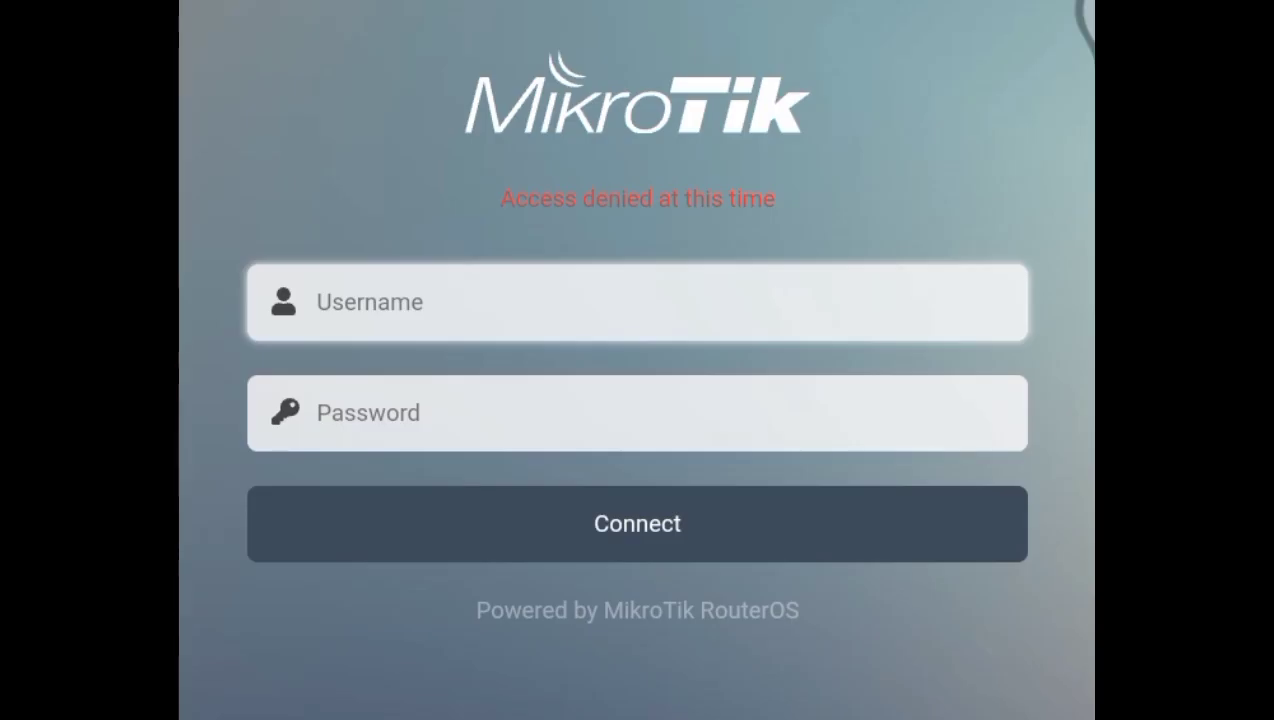
# Enter a hotspot username on the MikroTik login page and select the password entry
pyautogui.write('3y2')
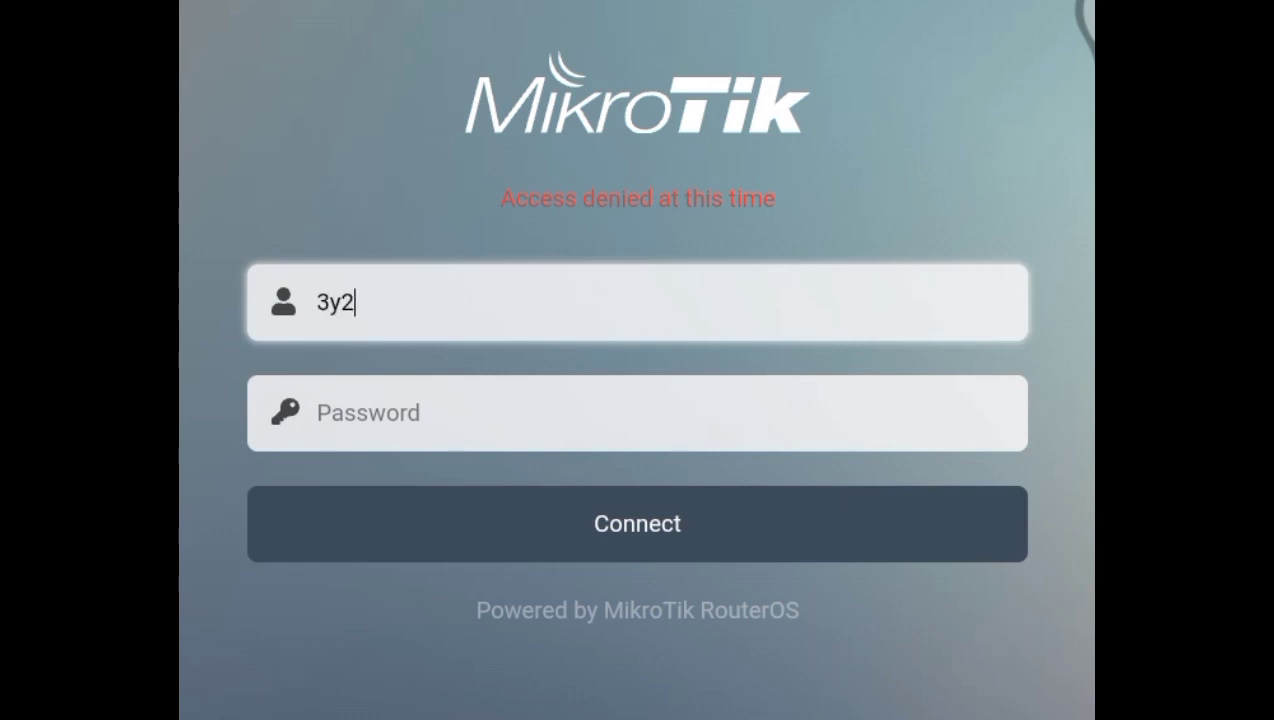
pyautogui.click(644, 380)
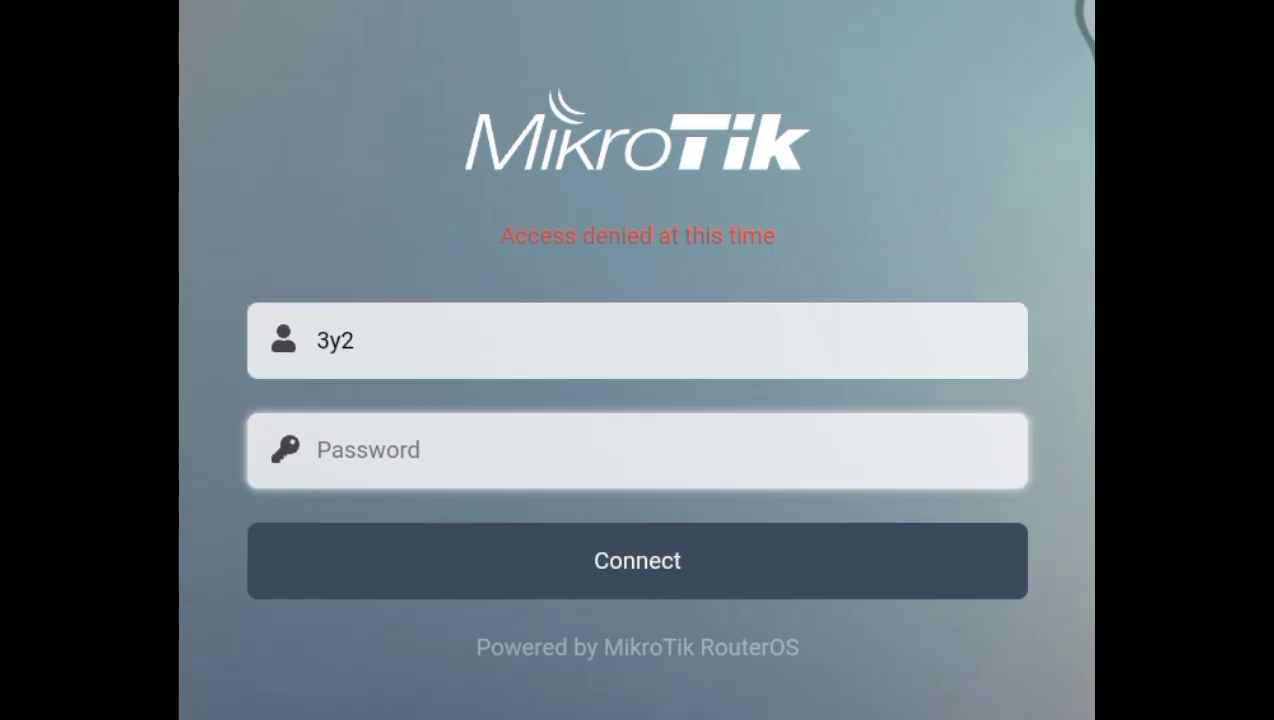
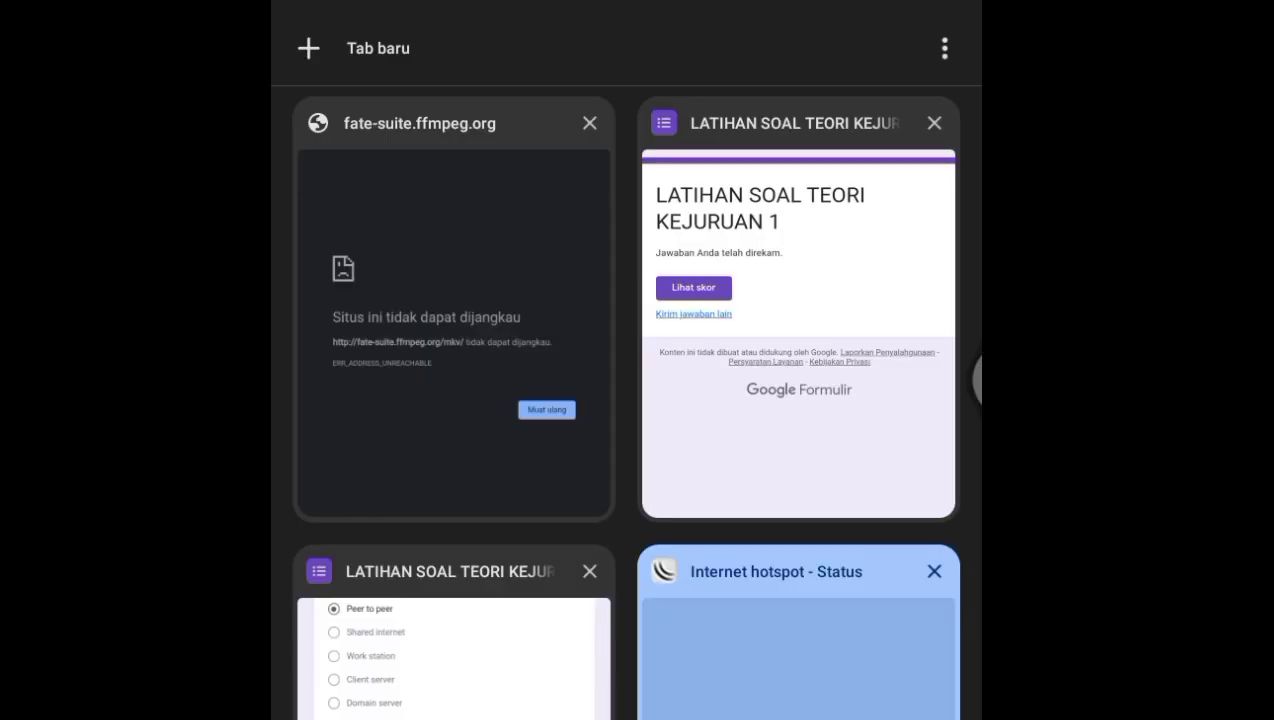
# Search the web for "index of mp3", open the t2b.org directory listing and request the file "Dj Wash! T2B crew - Save the DnB night.mp3"
pyautogui.click(307, 45)
pyautogui.click(697, 314)
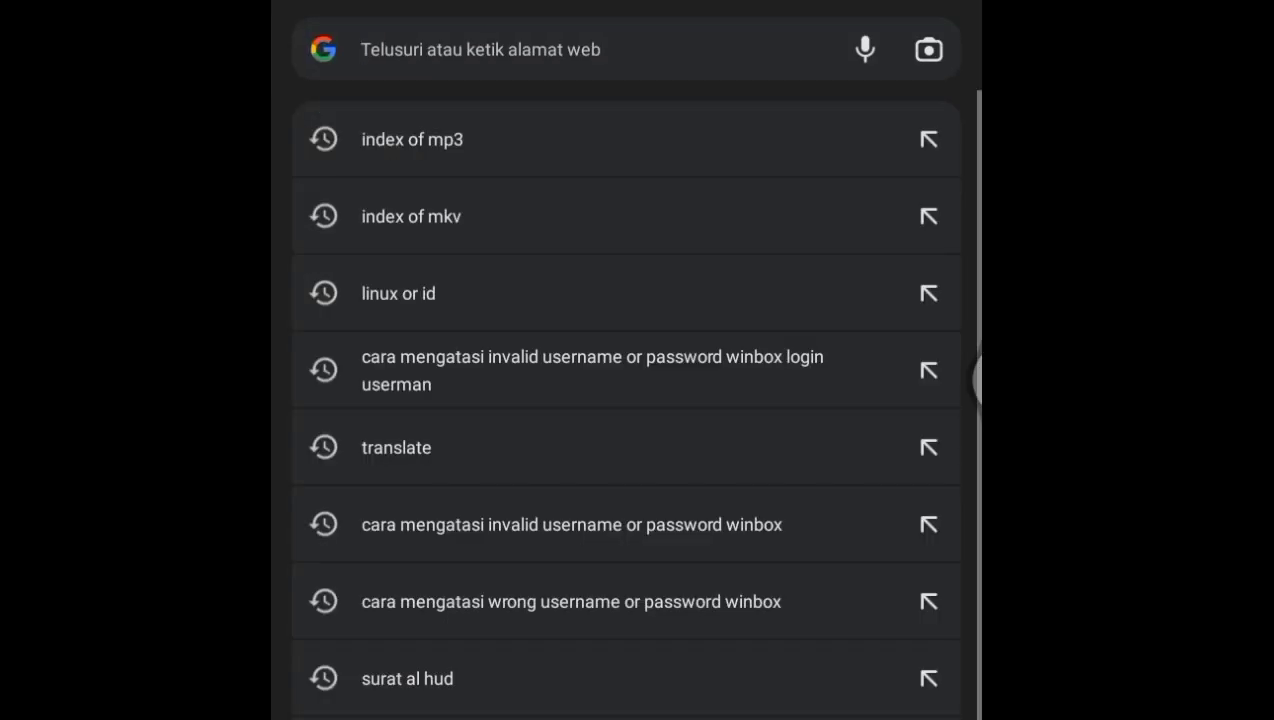
pyautogui.click(412, 139)
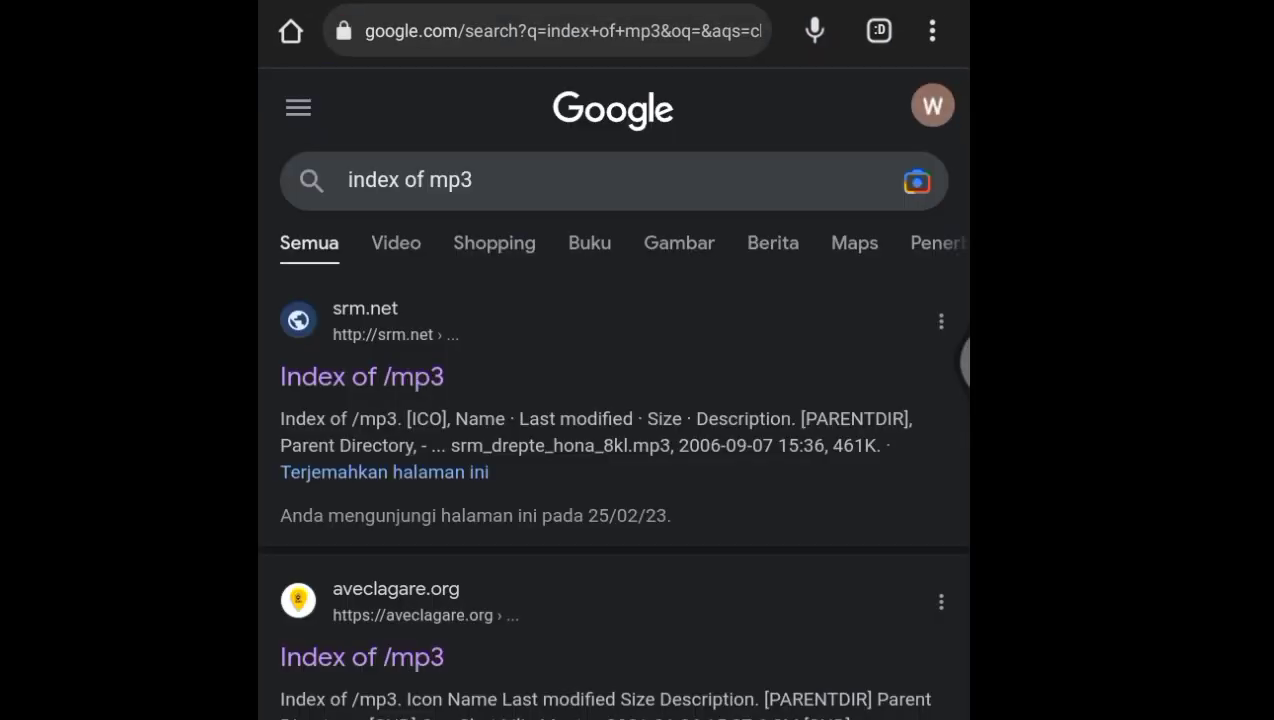
pyautogui.click(362, 657)
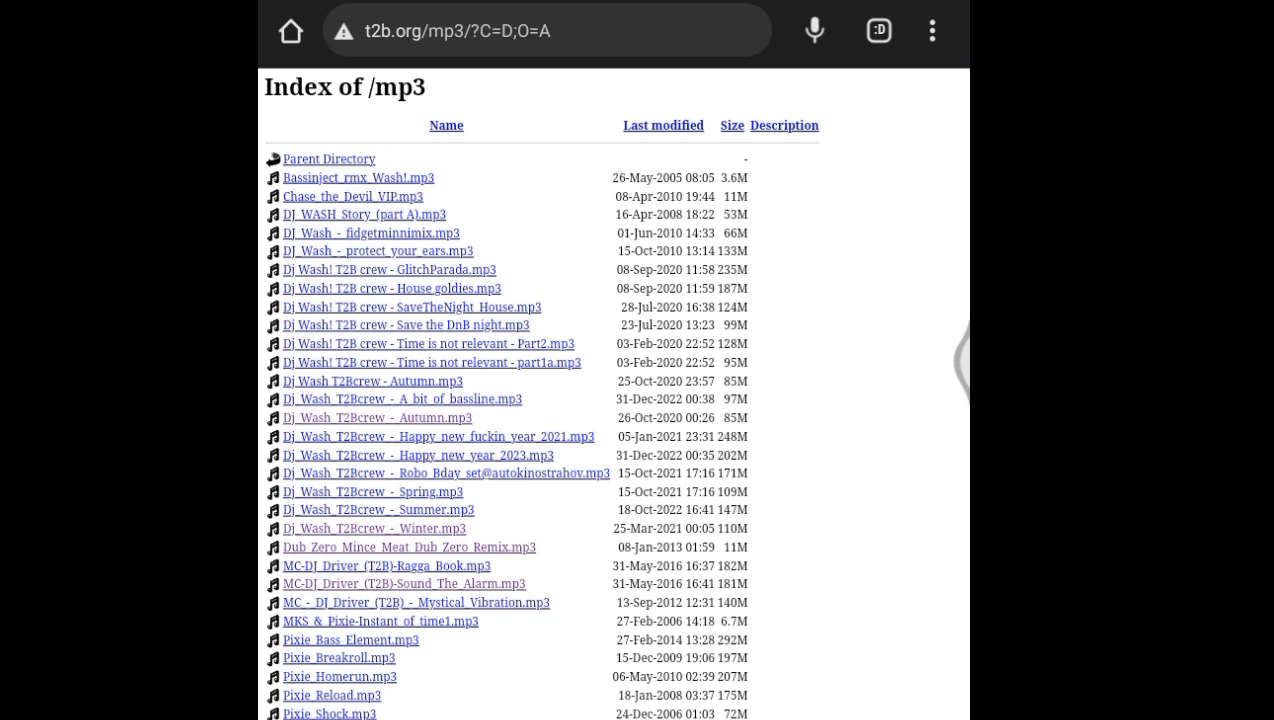
pyautogui.click(406, 325)
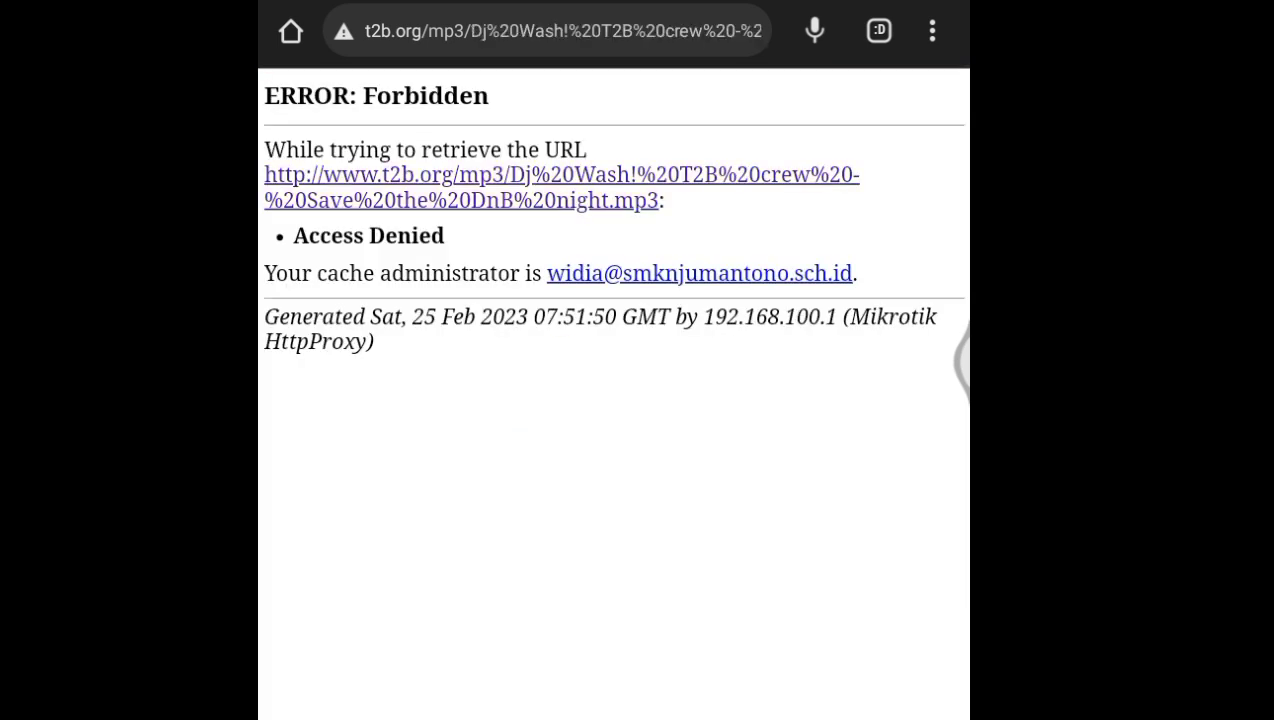
# In a new browser tab, search for "index of mkv", open the fate-suite.ffmpeg.org listing and request prores_zlib.mkv
pyautogui.click(879, 30)
pyautogui.click(366, 30)
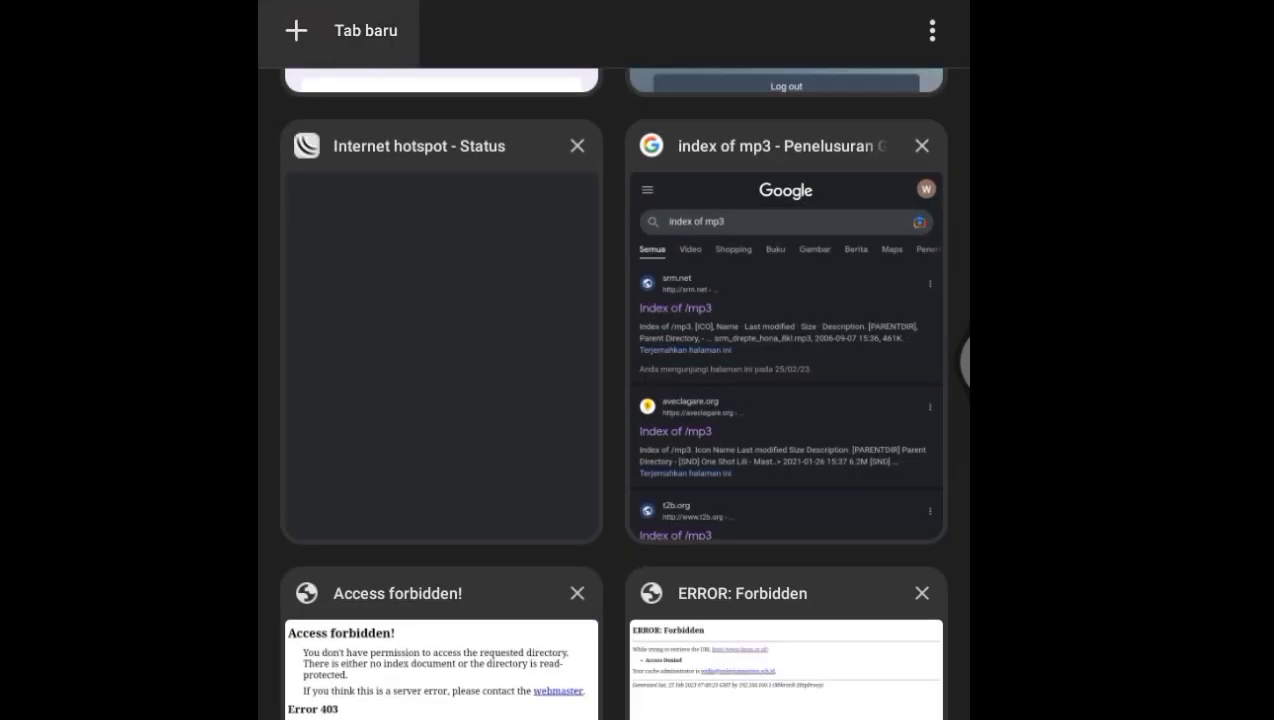
pyautogui.click(536, 410)
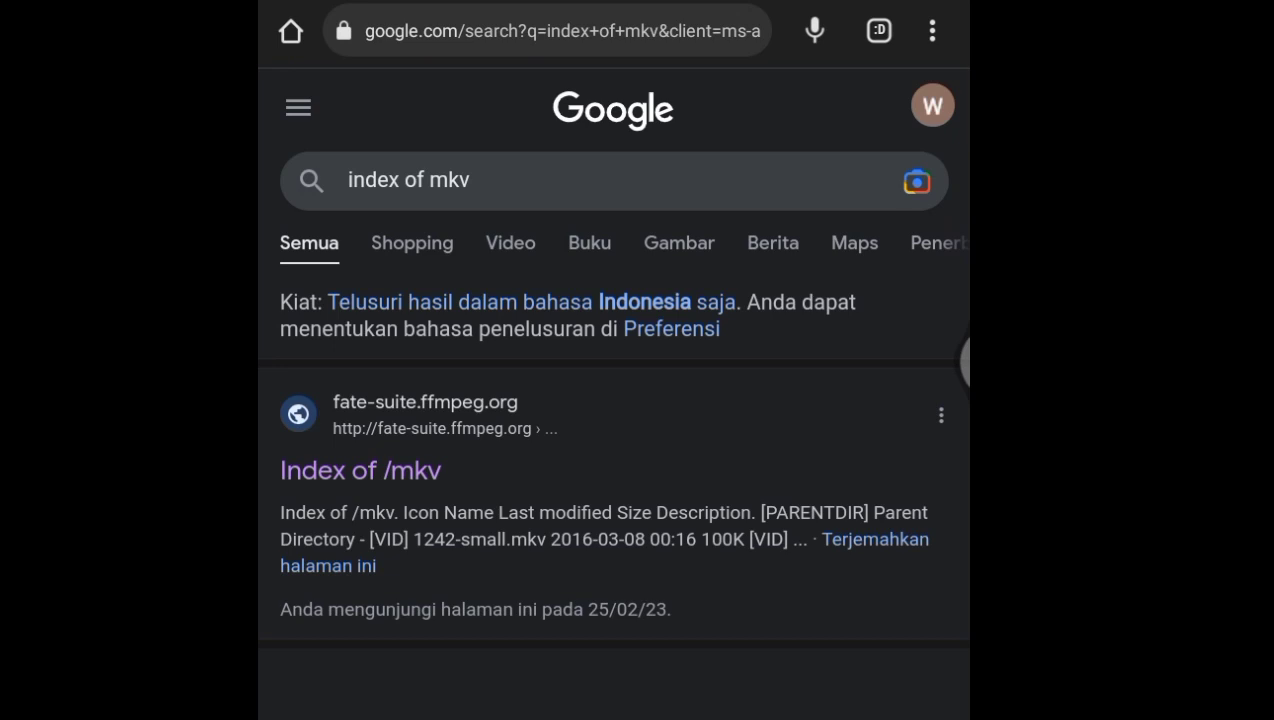
pyautogui.click(360, 470)
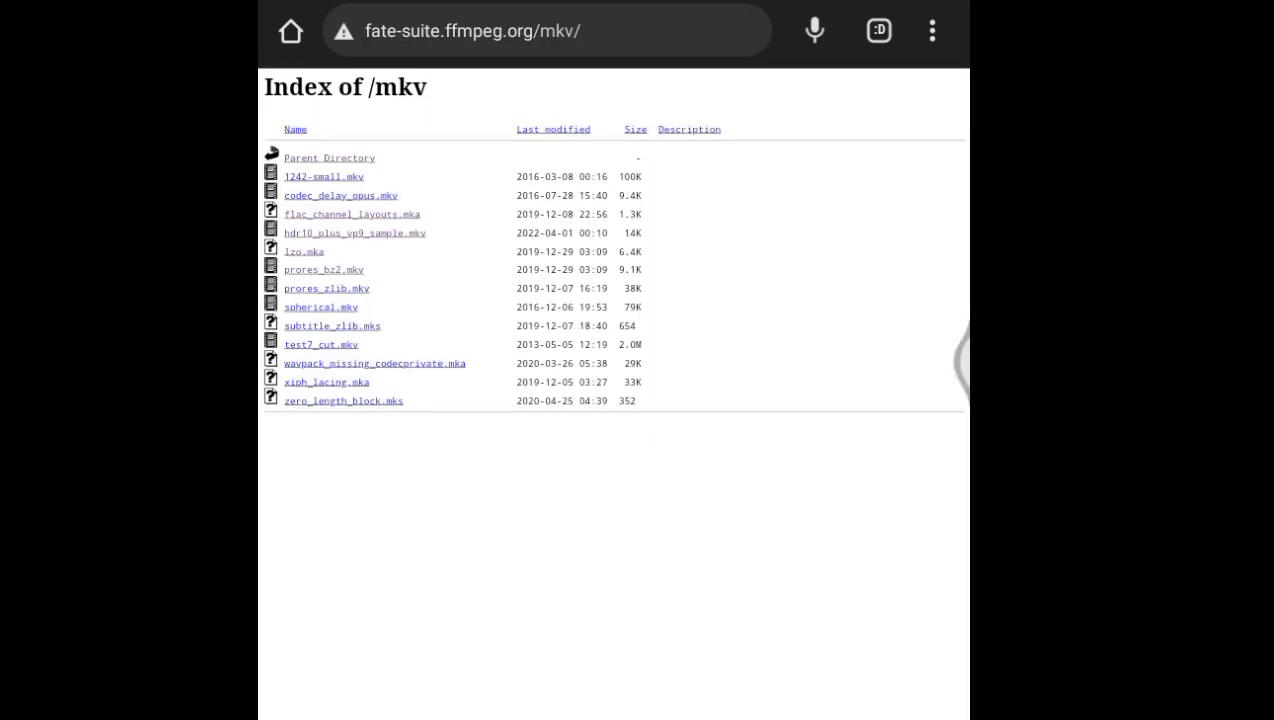
pyautogui.click(326, 288)
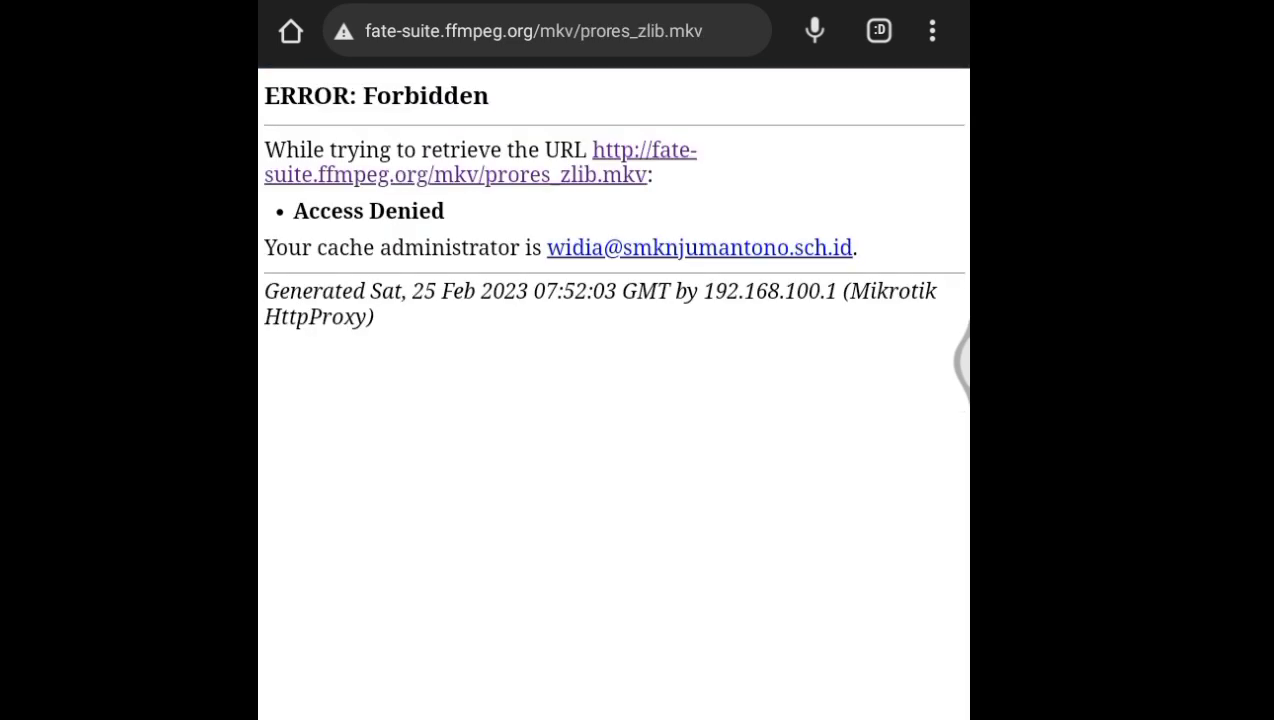
pyautogui.click(879, 30)
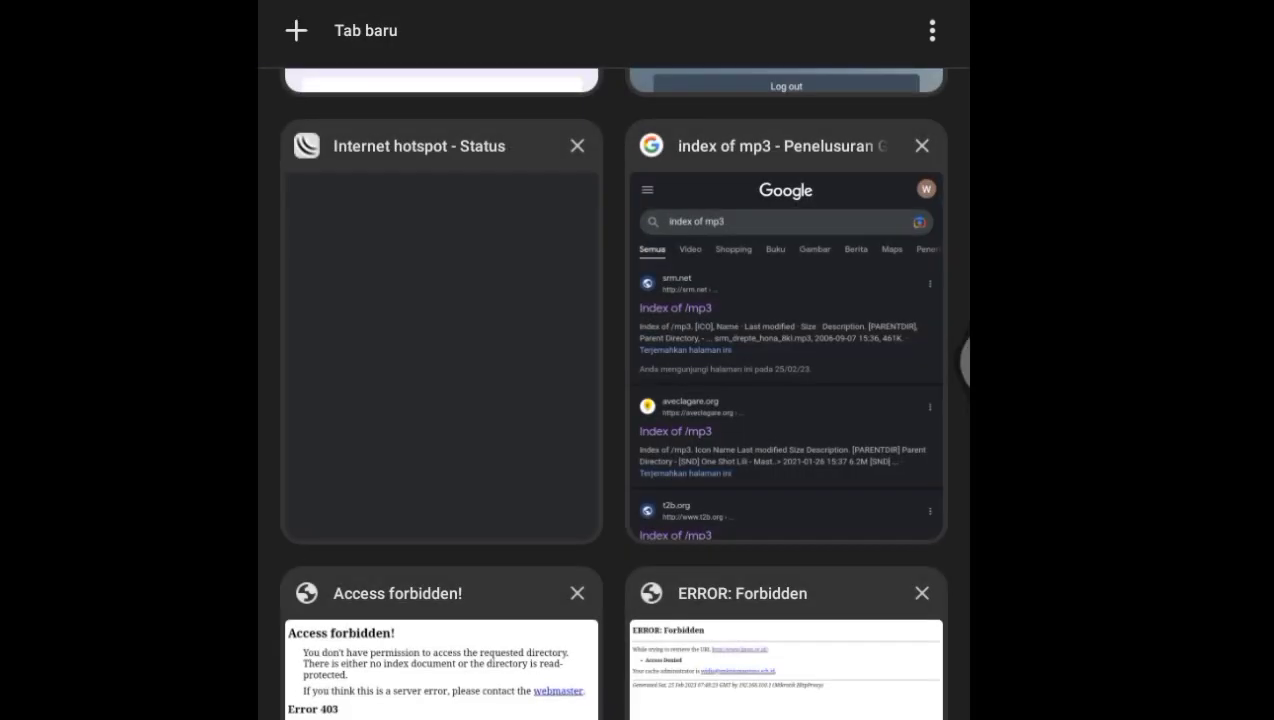
pyautogui.click(340, 30)
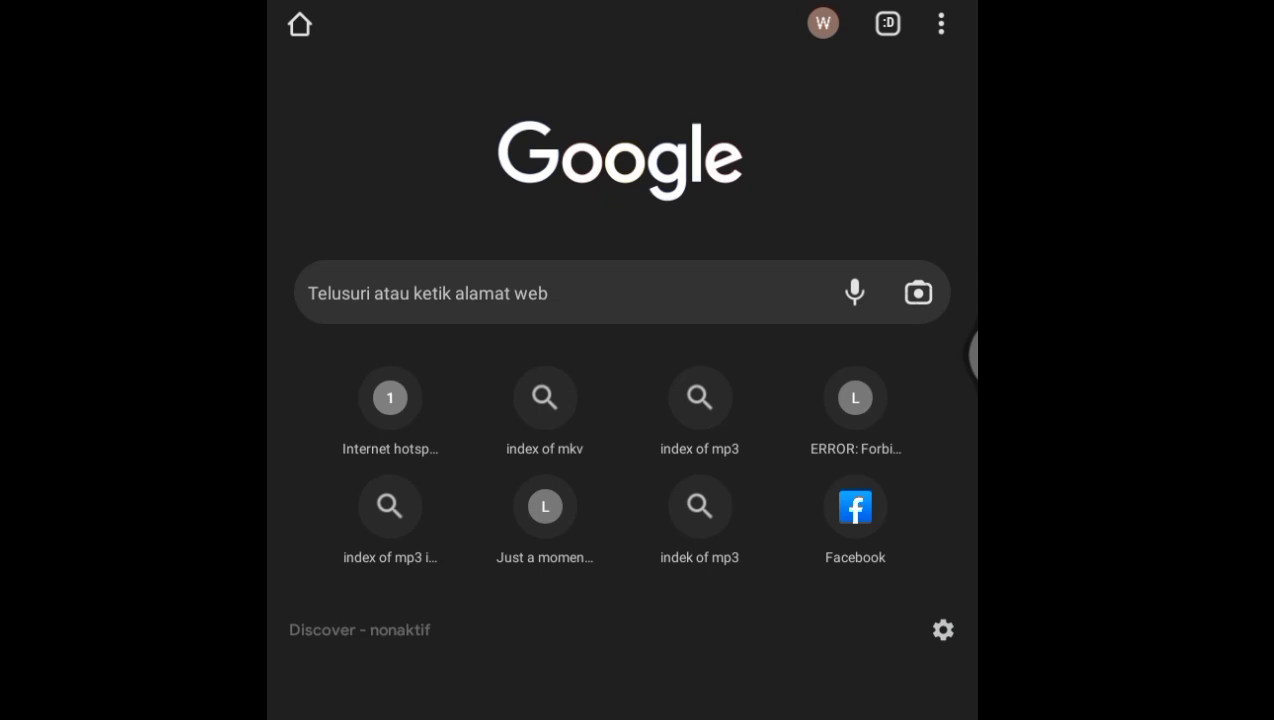
pyautogui.click(408, 305)
pyautogui.write('www')
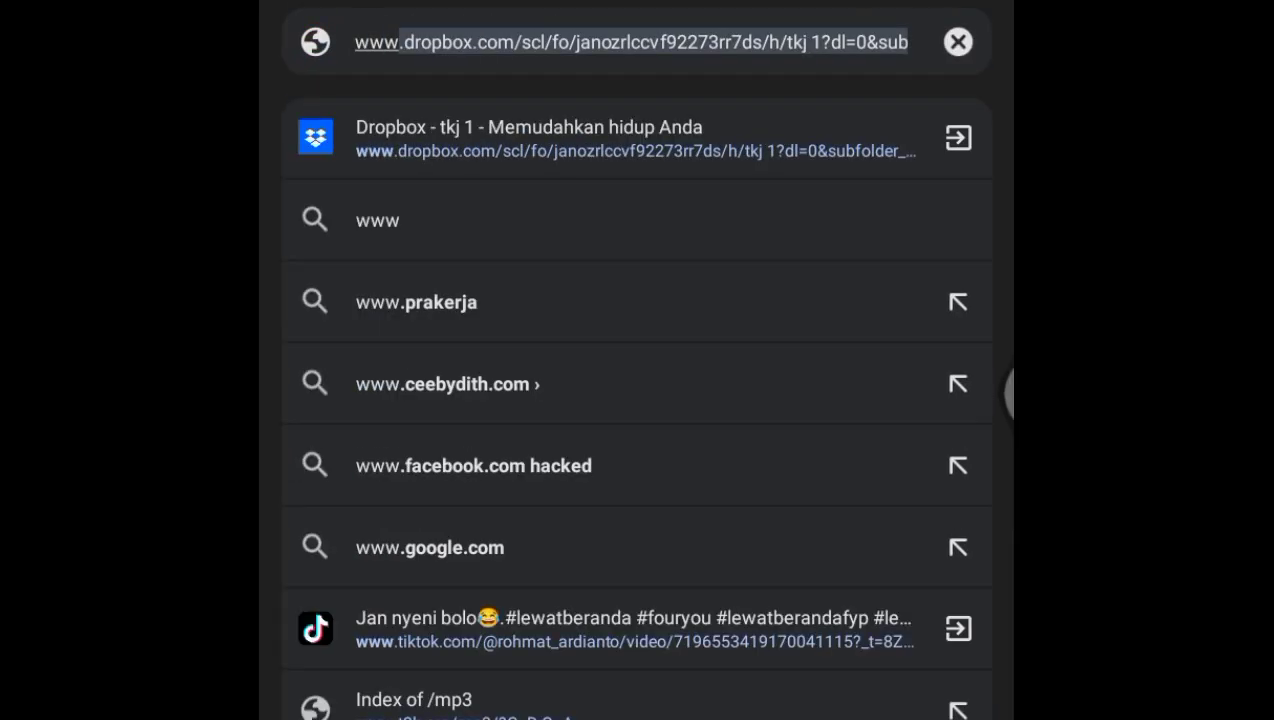
pyautogui.write('.lin')
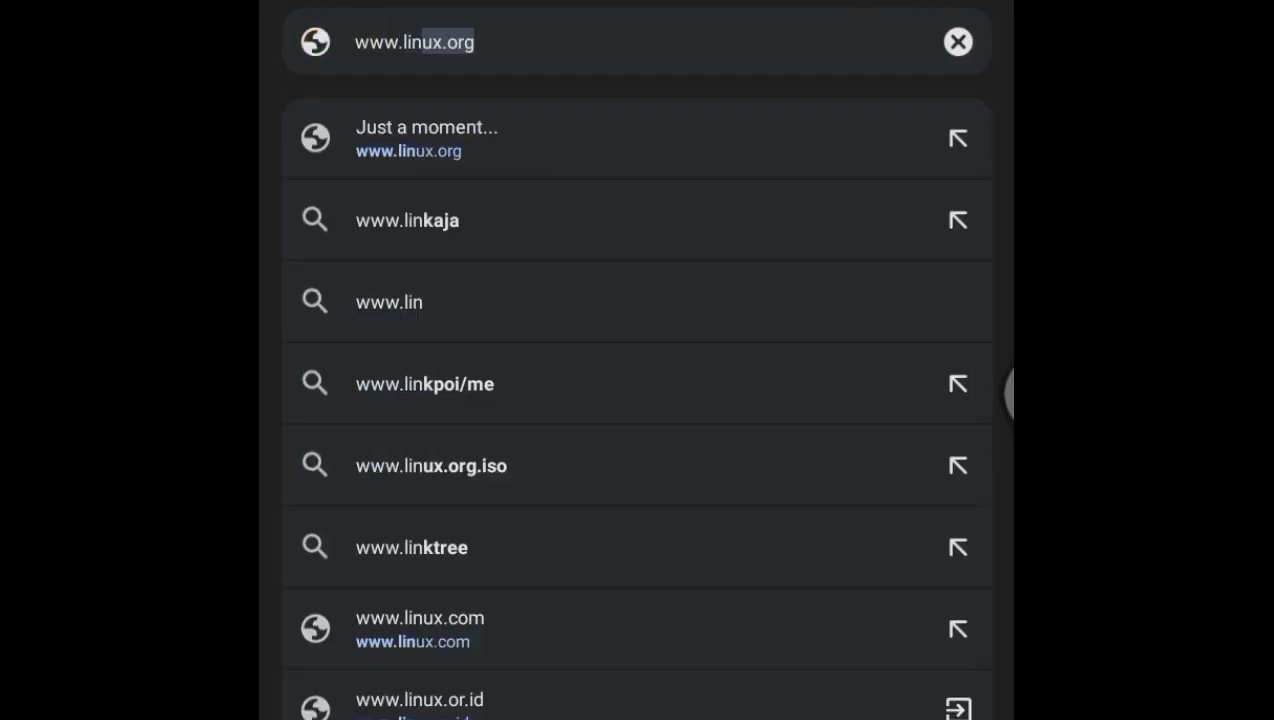
pyautogui.write('ux.or')
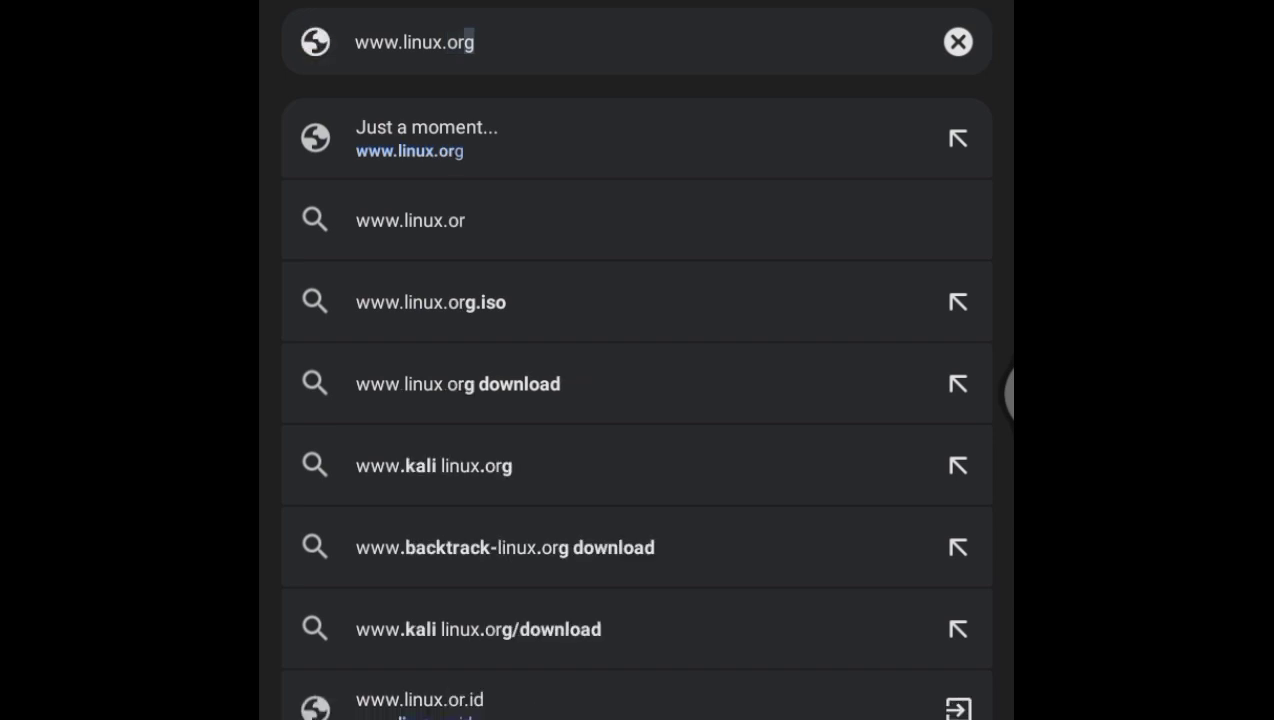
pyautogui.write('.id')
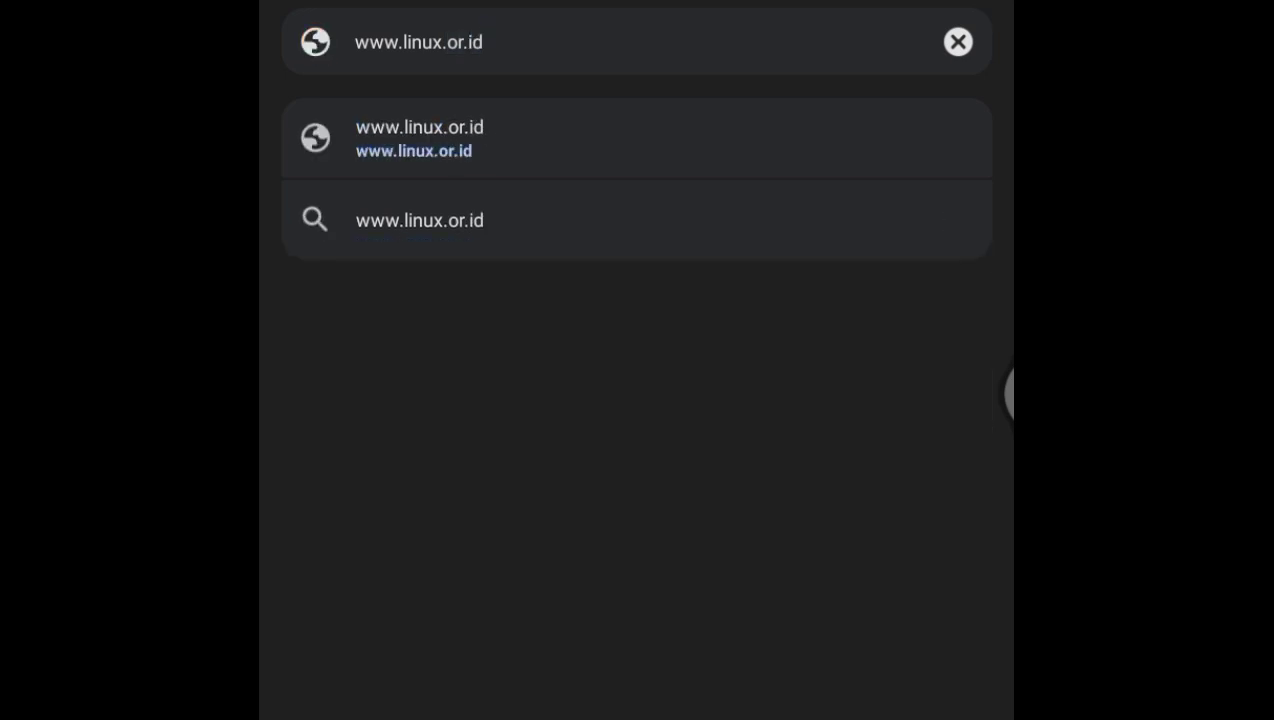
pyautogui.press('Return')
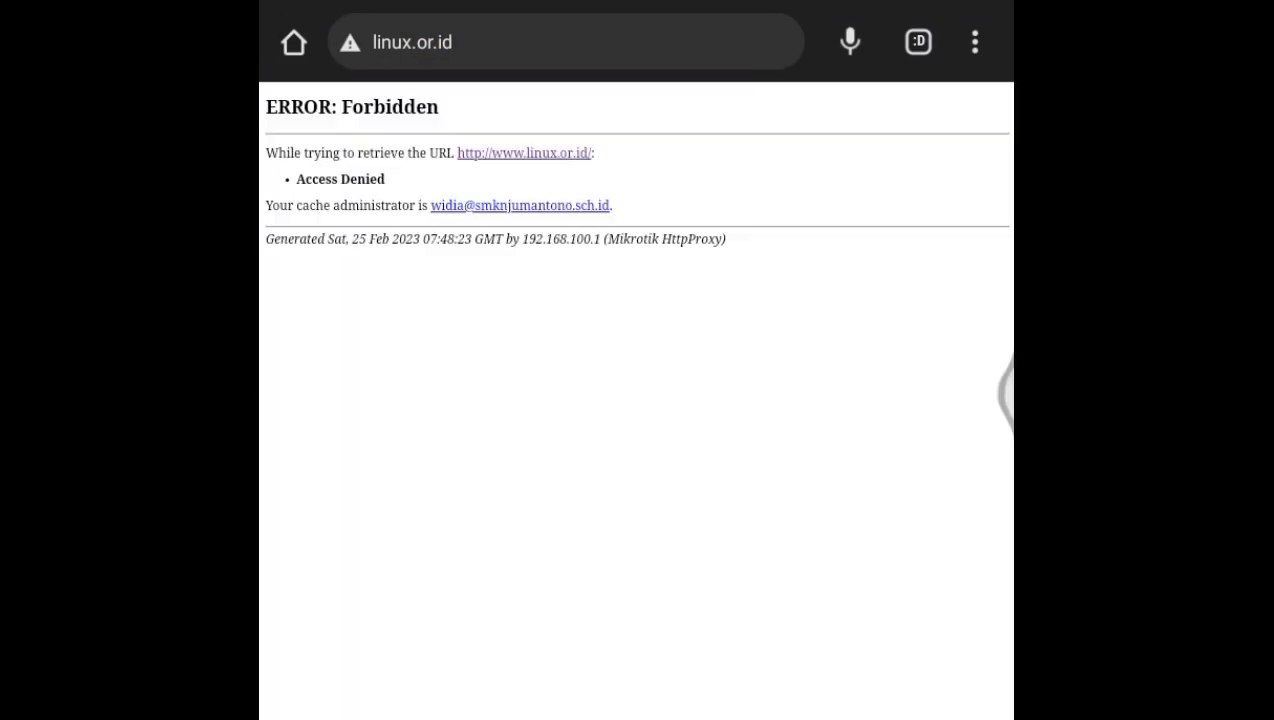